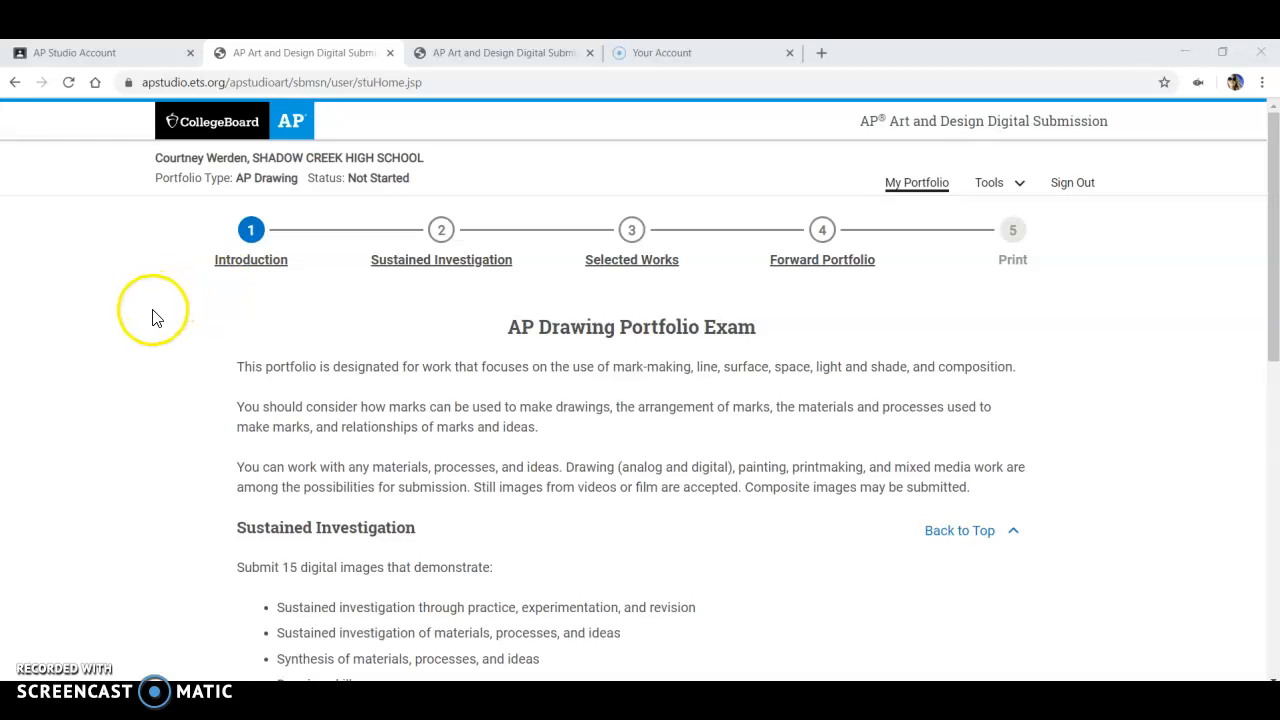
- Review the AP Drawing portfolio introduction, covering the image and written evidence requirements for Sustained Investigation and Selected Works
scroll(160, 346, down, 1)
scroll(160, 346, up, 1)
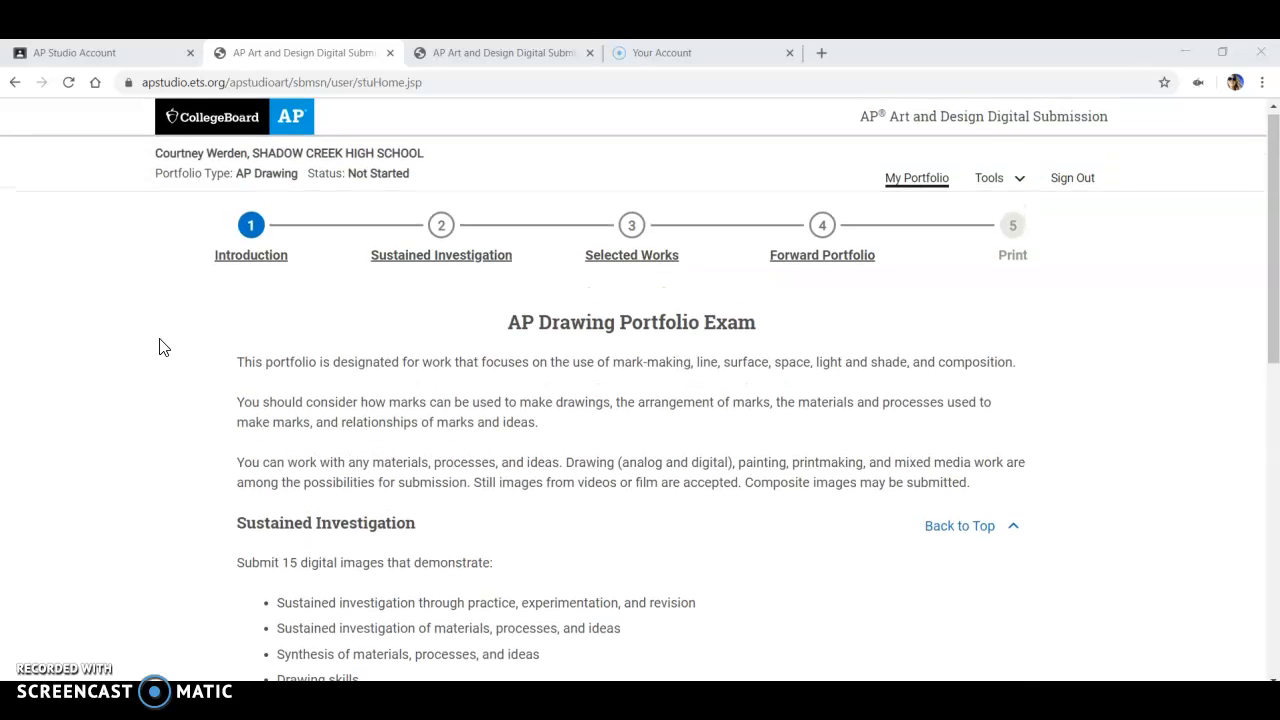
scroll(160, 346, down, 3)
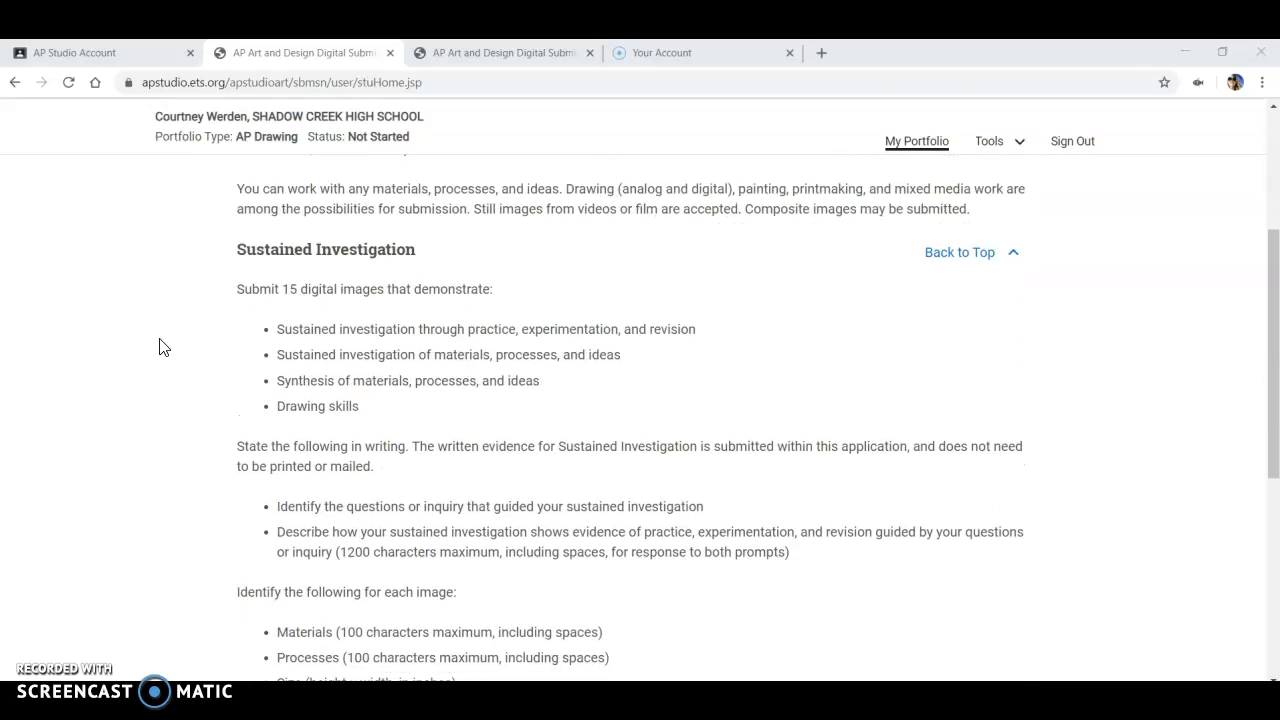
scroll(160, 346, up, 1)
scroll(160, 346, down, 2)
scroll(160, 346, up, 1)
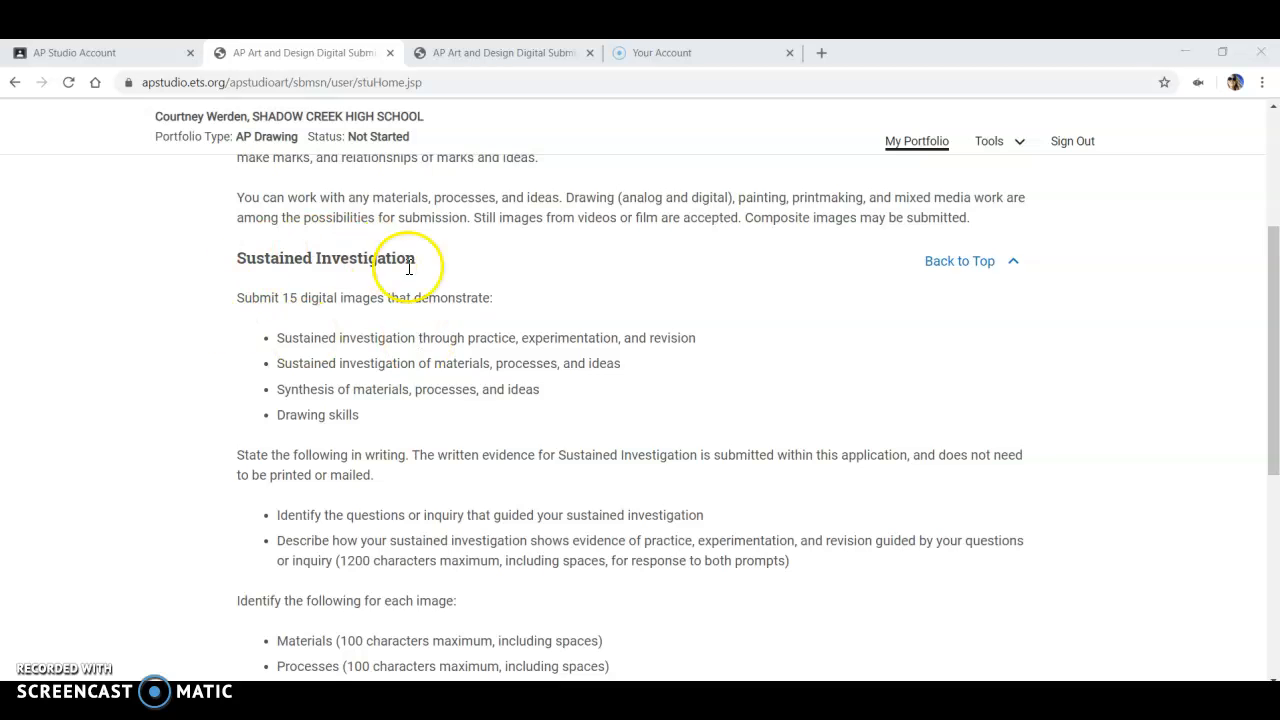
scroll(226, 370, down, 5)
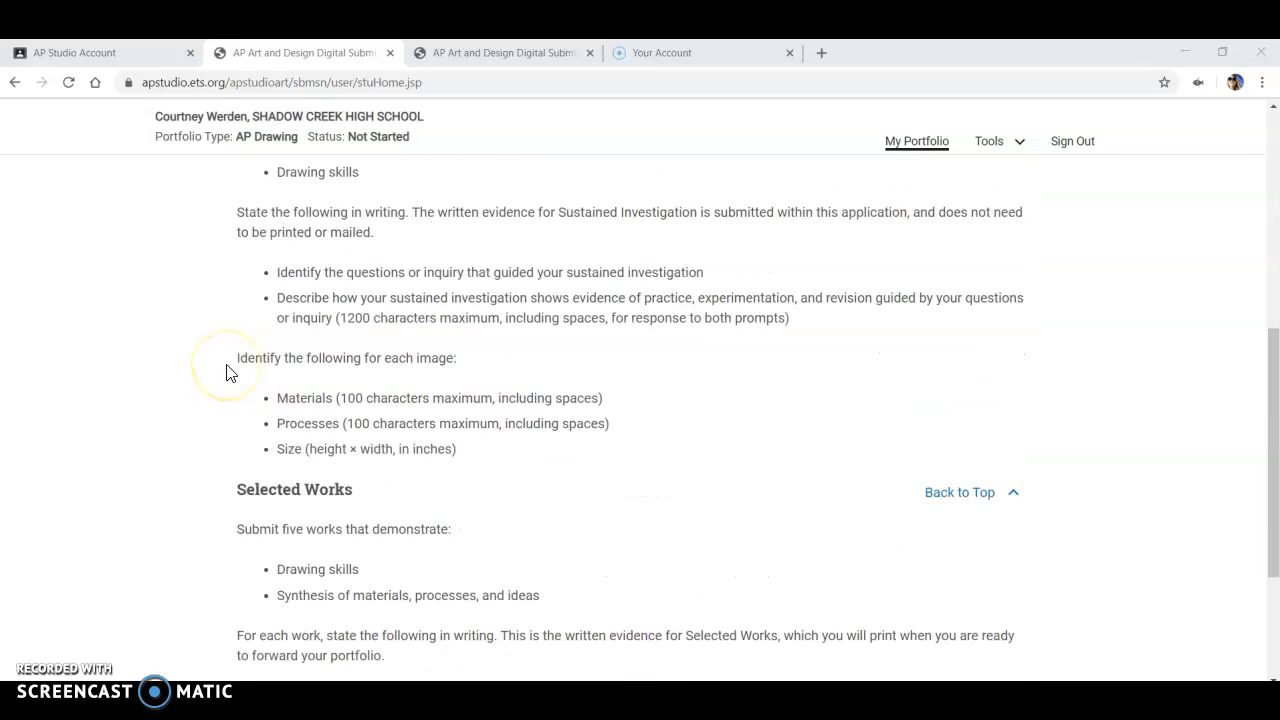
scroll(226, 370, up, 1)
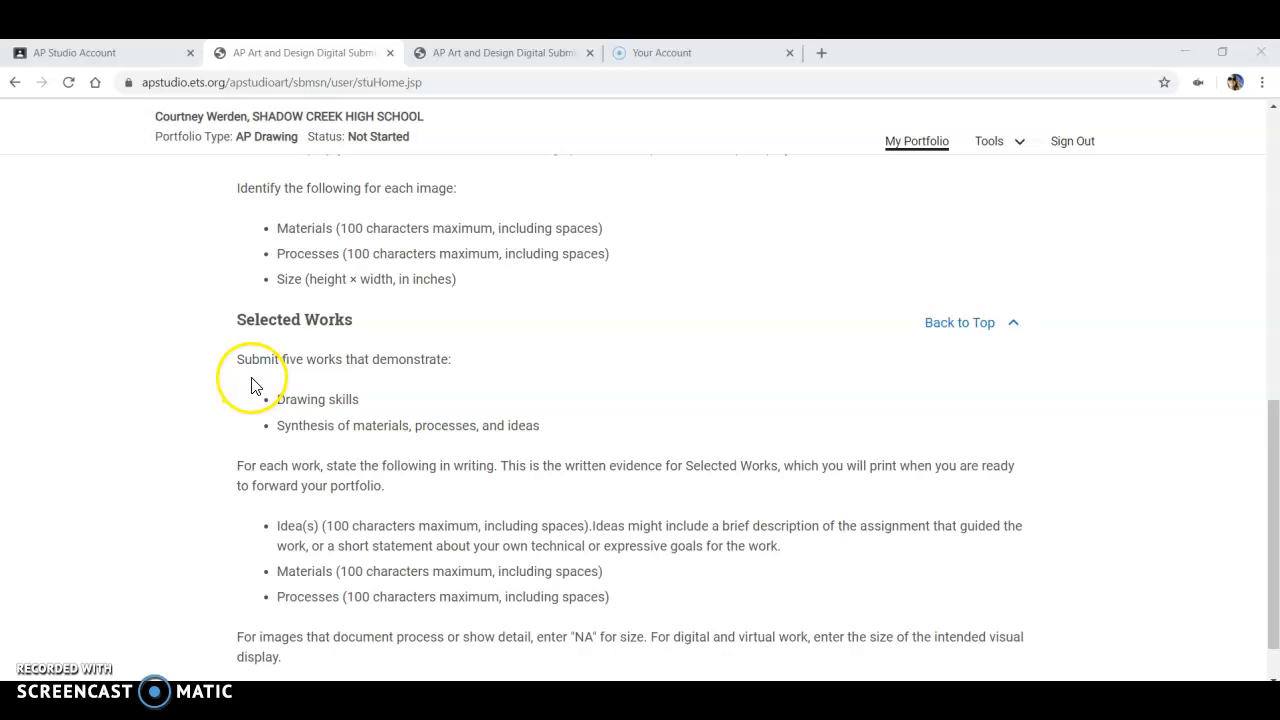
scroll(252, 386, up, 10)
scroll(252, 386, down, 3)
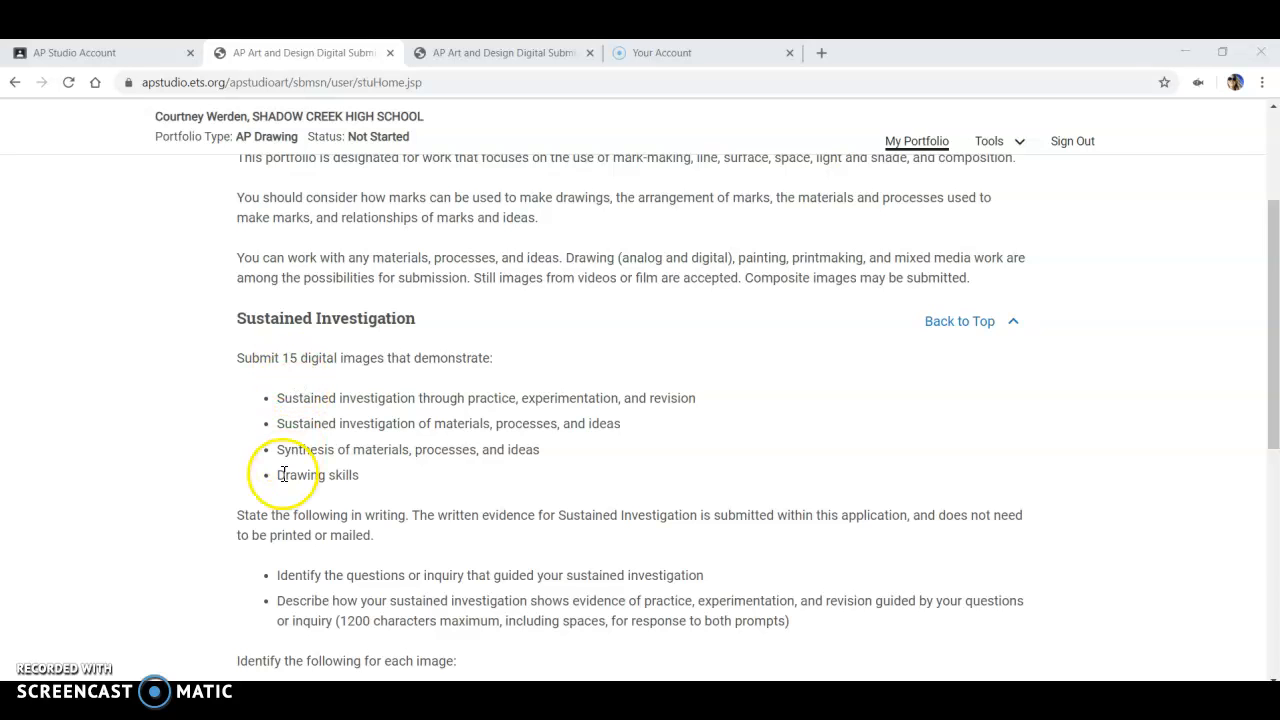
scroll(281, 474, down, 12)
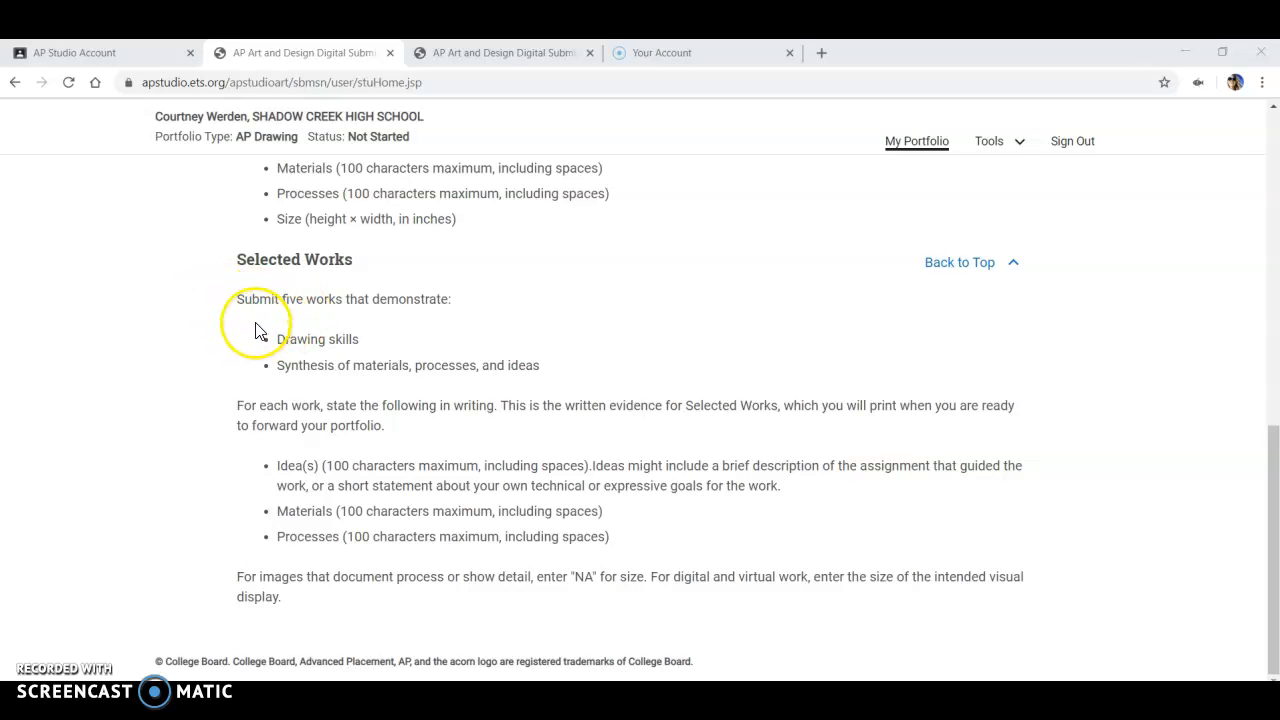
scroll(256, 330, up, 15)
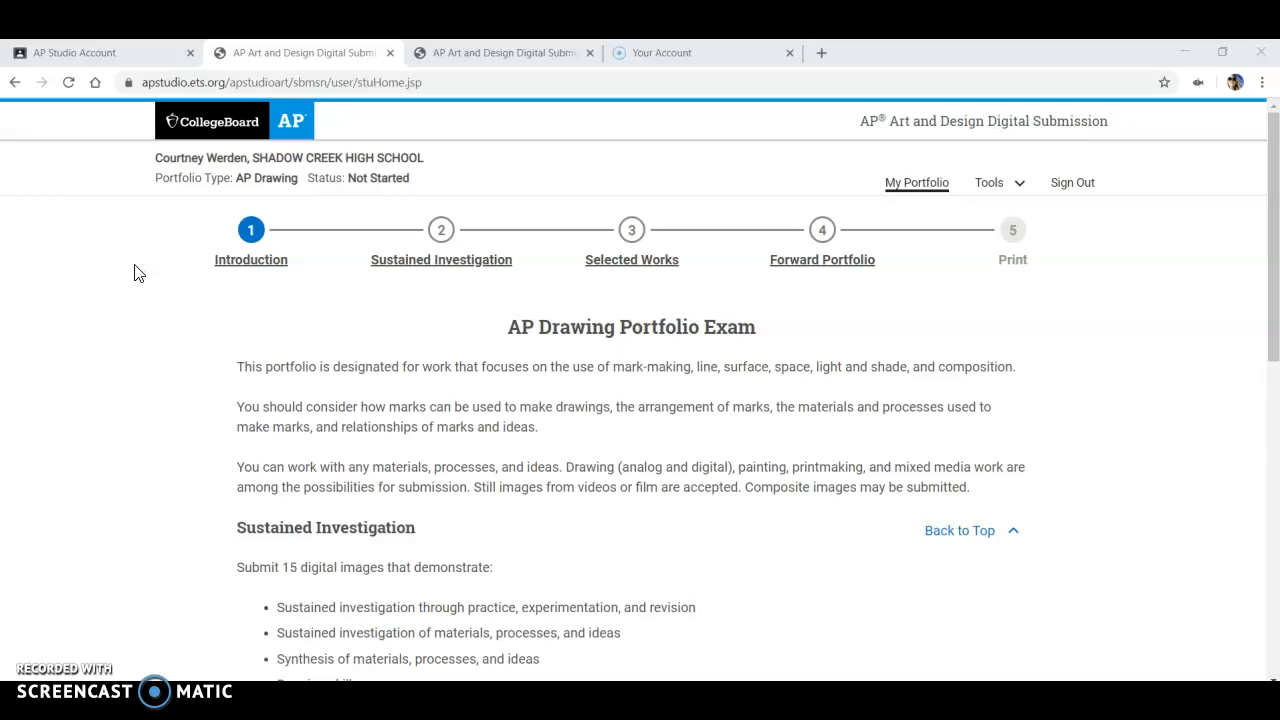
click(136, 330)
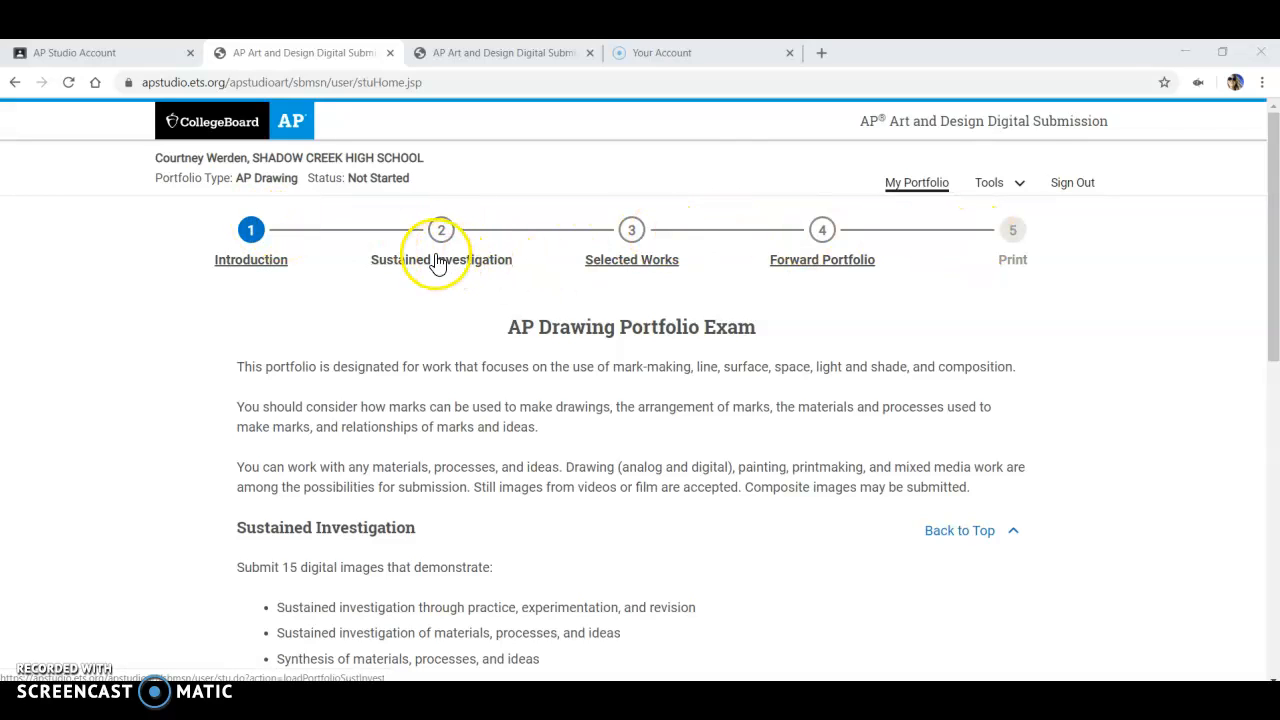
- Open the Sustained Investigation section of the AP Drawing portfolio
scroll(417, 366, down, 7)
scroll(417, 366, up, 6)
scroll(417, 366, down, 1)
scroll(417, 366, up, 1)
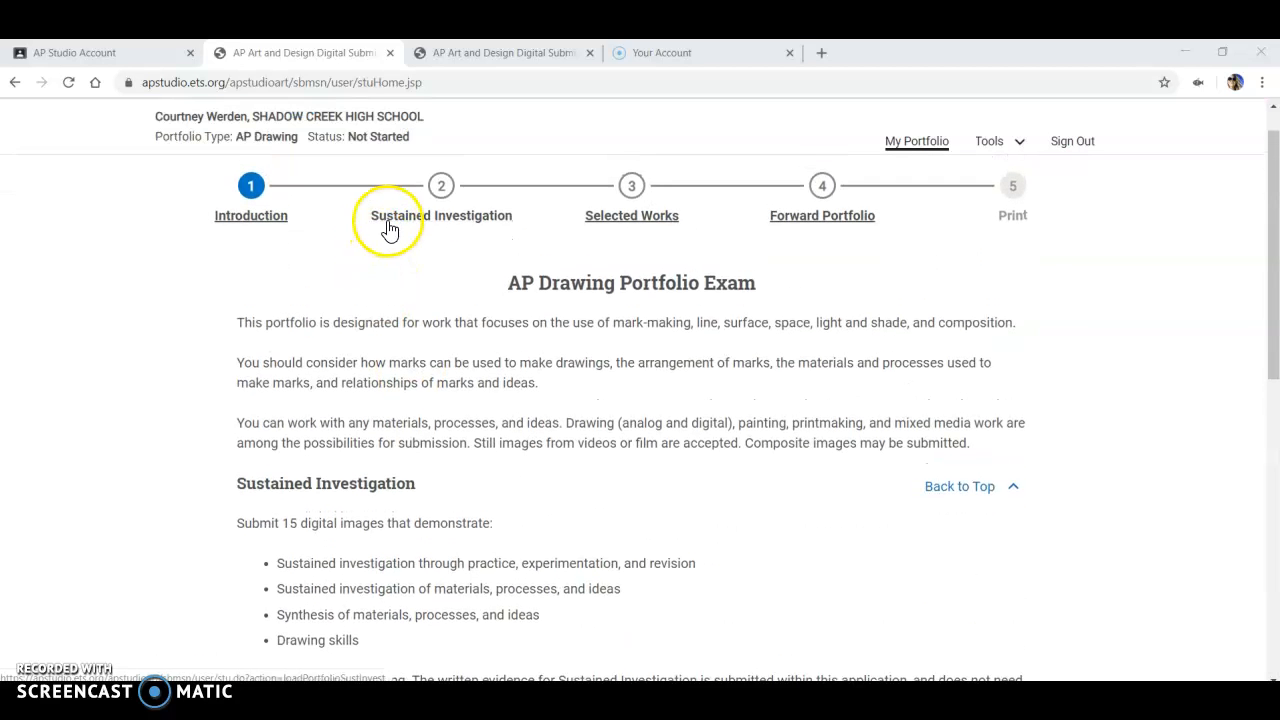
click(387, 229)
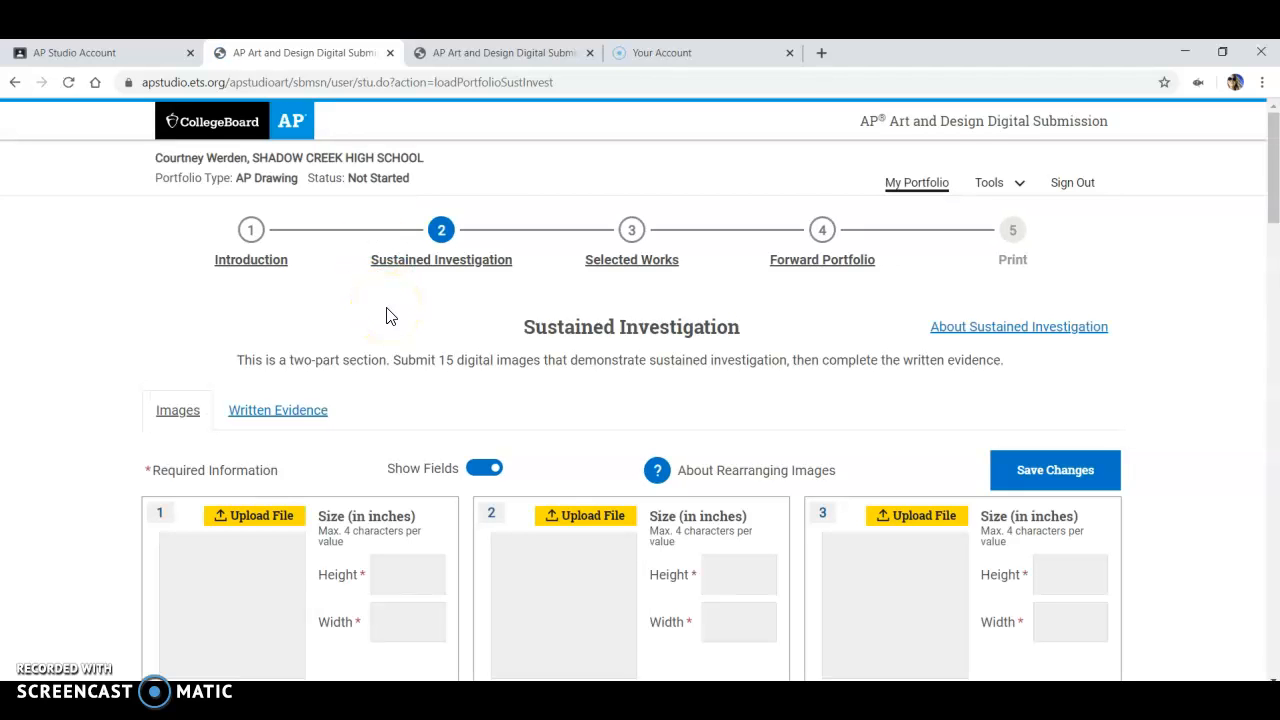
- Examine all the Sustained Investigation image slots and their size, material and process fields
scroll(390, 316, down, 1)
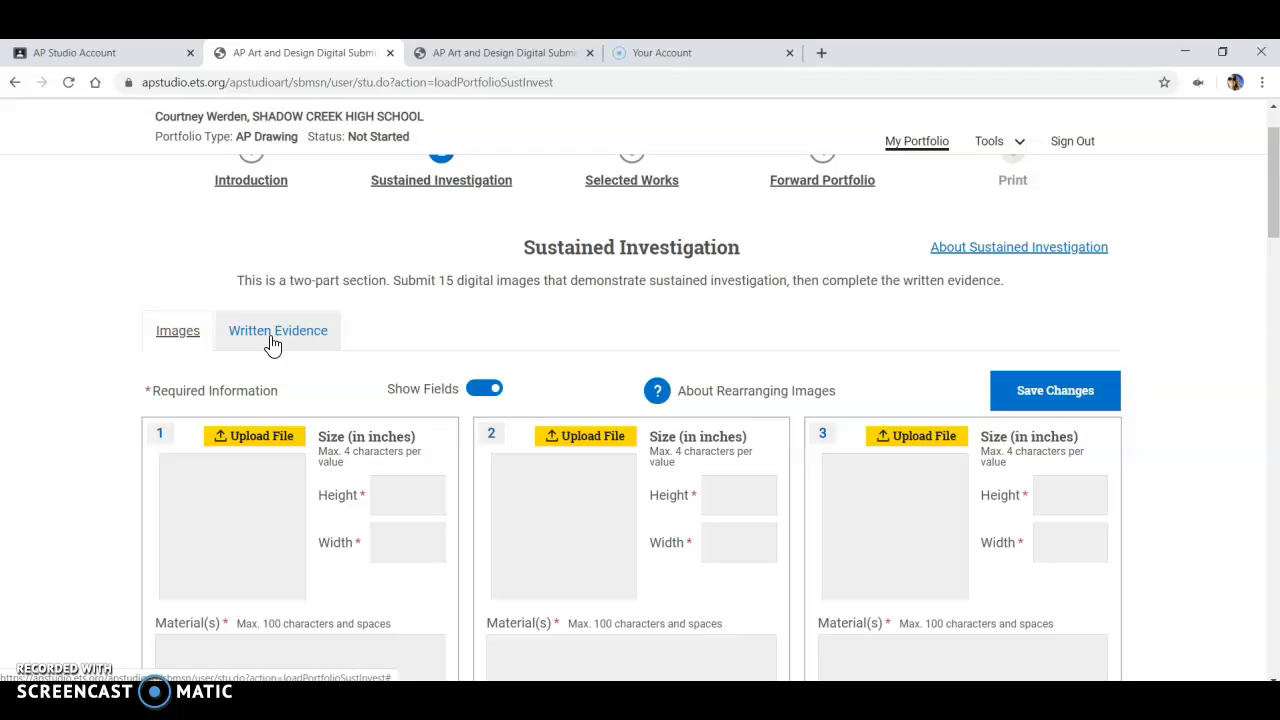
click(387, 330)
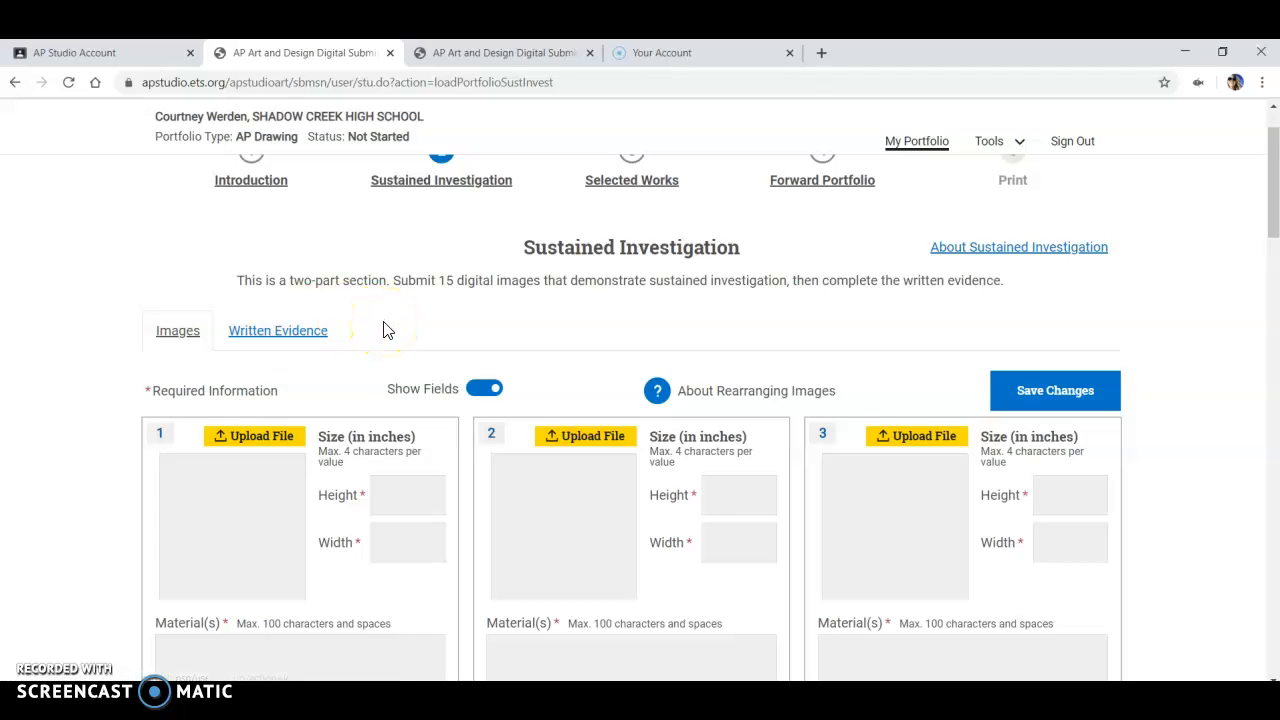
scroll(387, 330, down, 2)
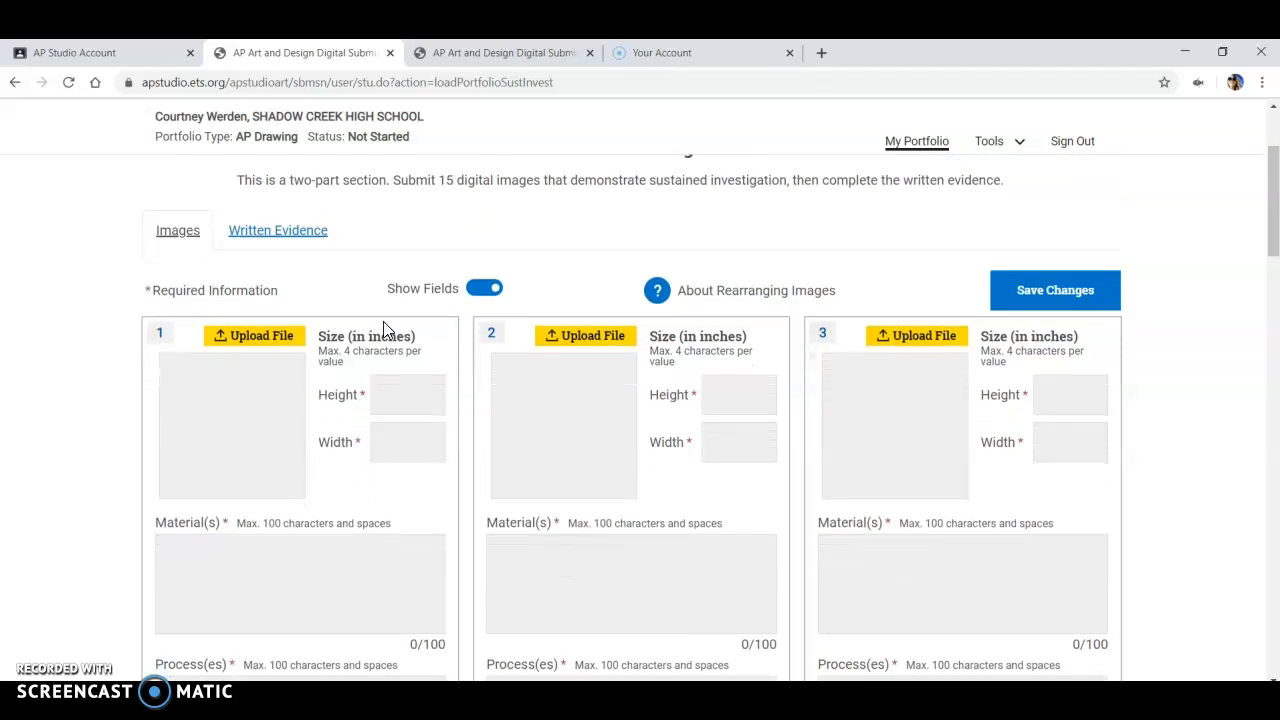
scroll(383, 321, down, 2)
click(150, 254)
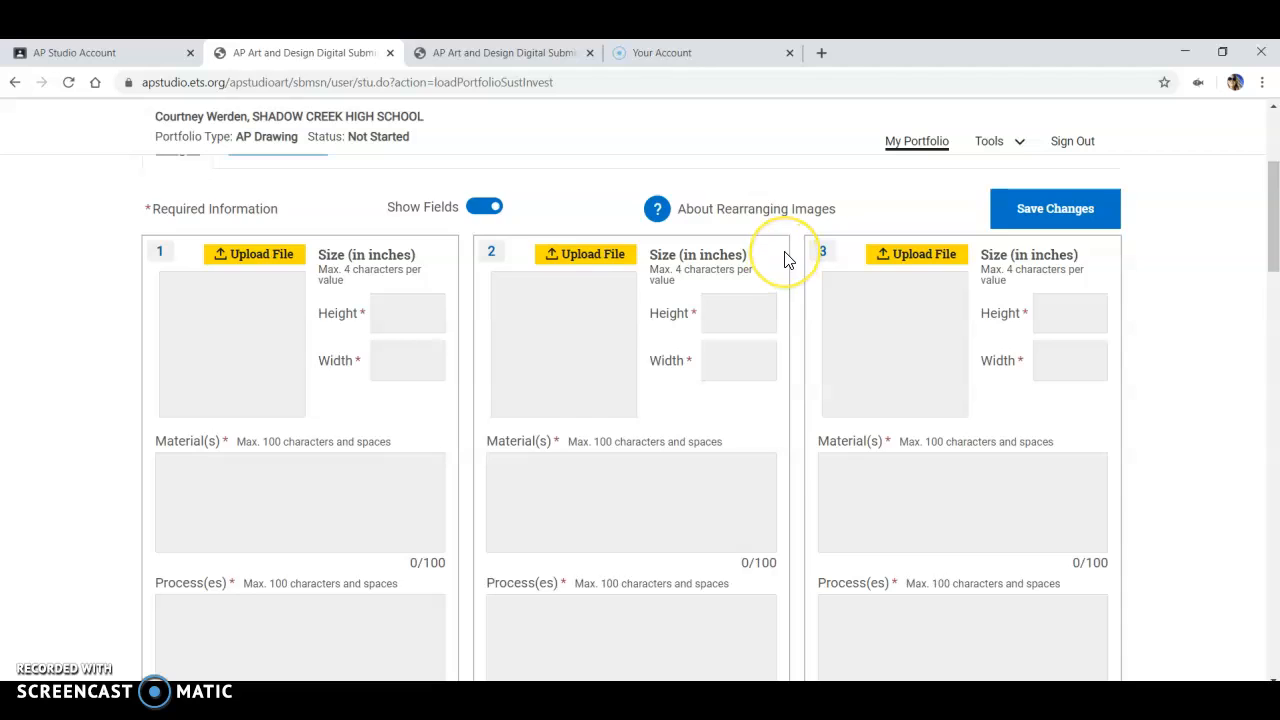
scroll(785, 260, down, 15)
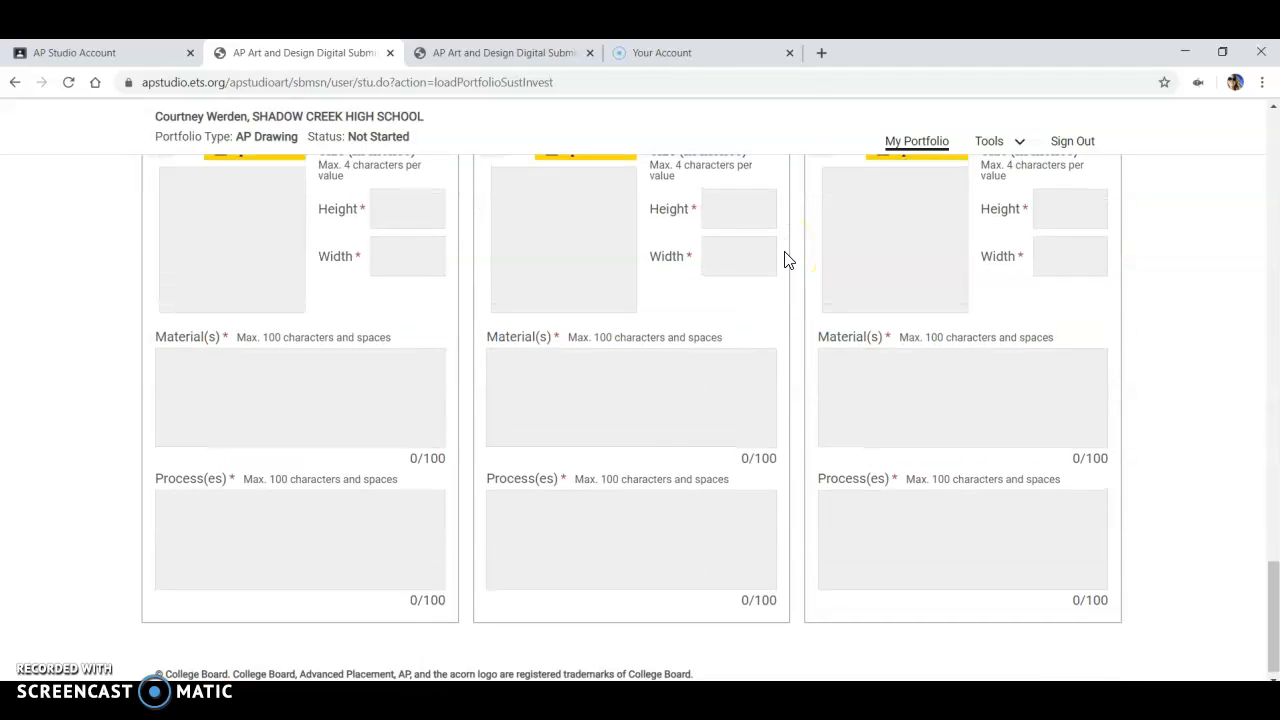
scroll(785, 260, down, 3)
click(823, 488)
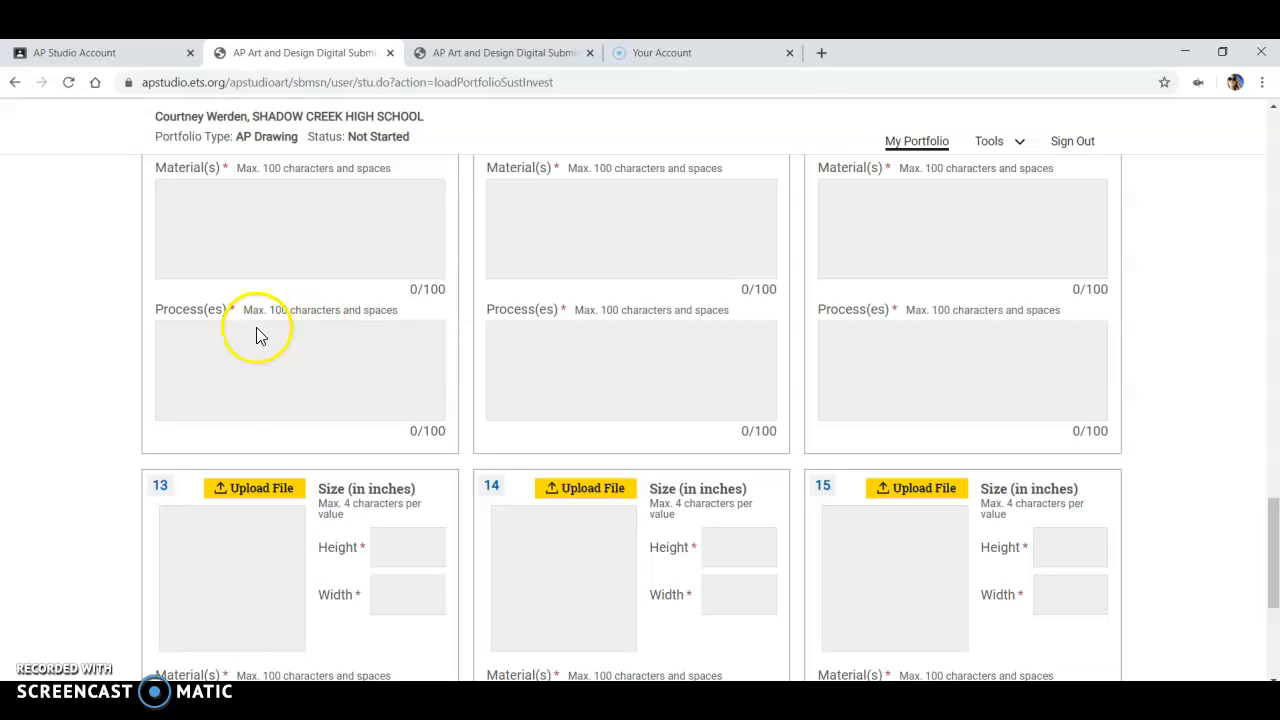
scroll(70, 252, up, 10)
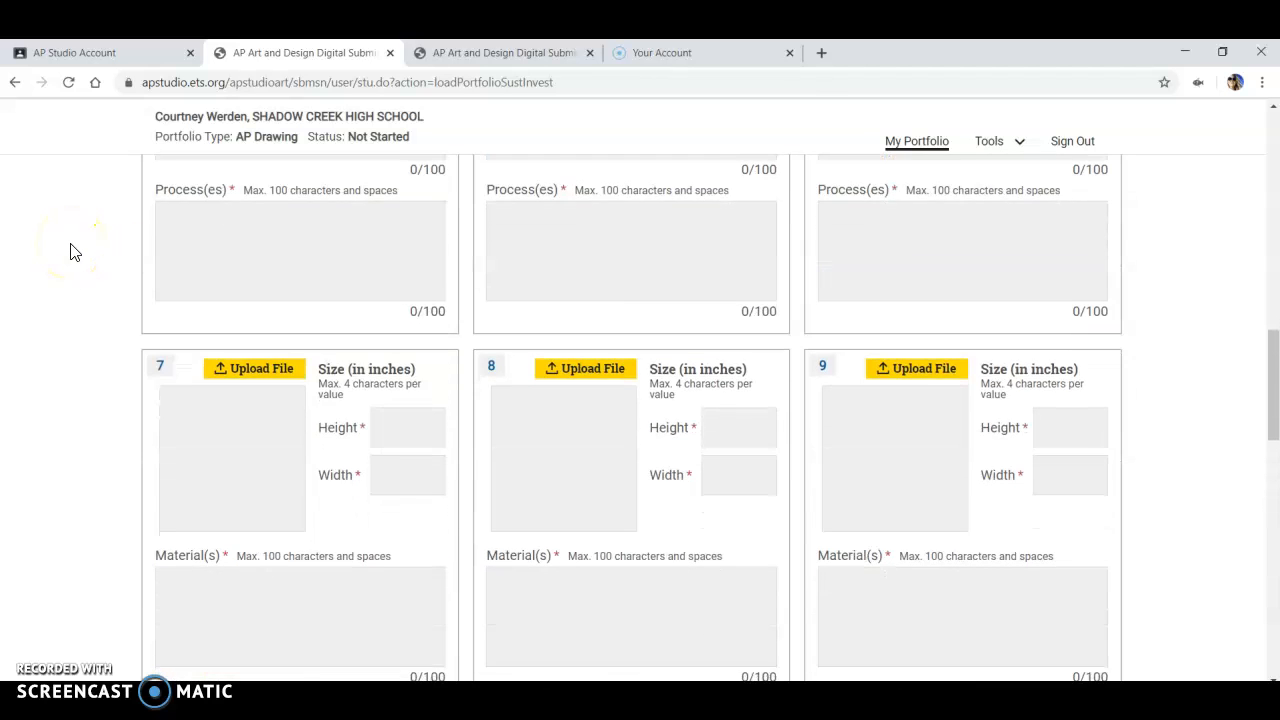
scroll(70, 252, up, 5)
scroll(70, 252, down, 2)
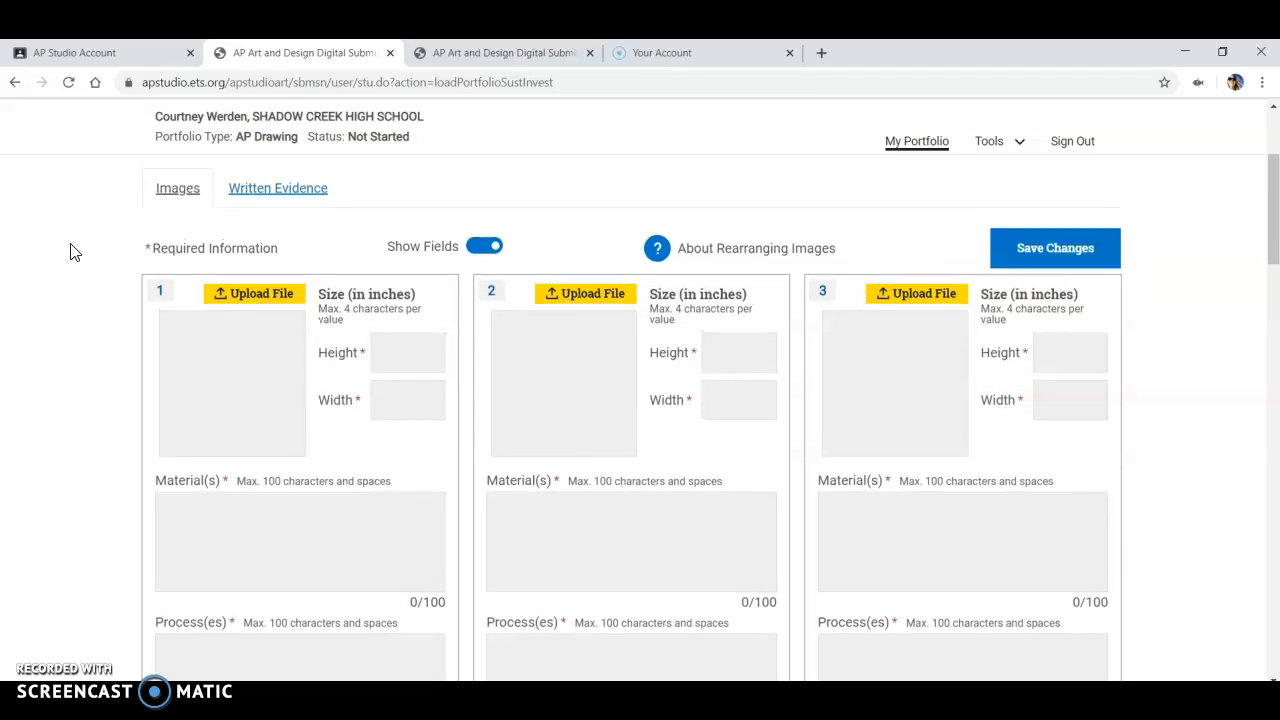
- Upload the picasso2 JPG file from the Desktop into image slot 1
scroll(70, 252, up, 1)
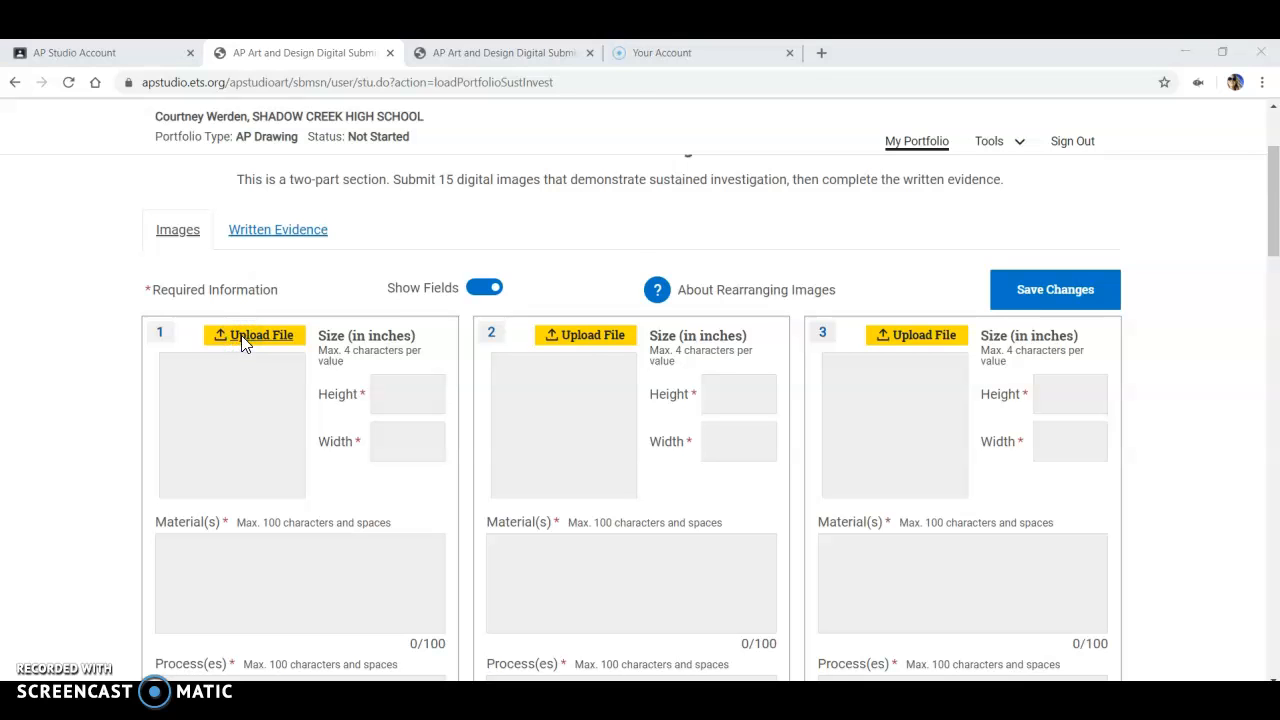
click(243, 337)
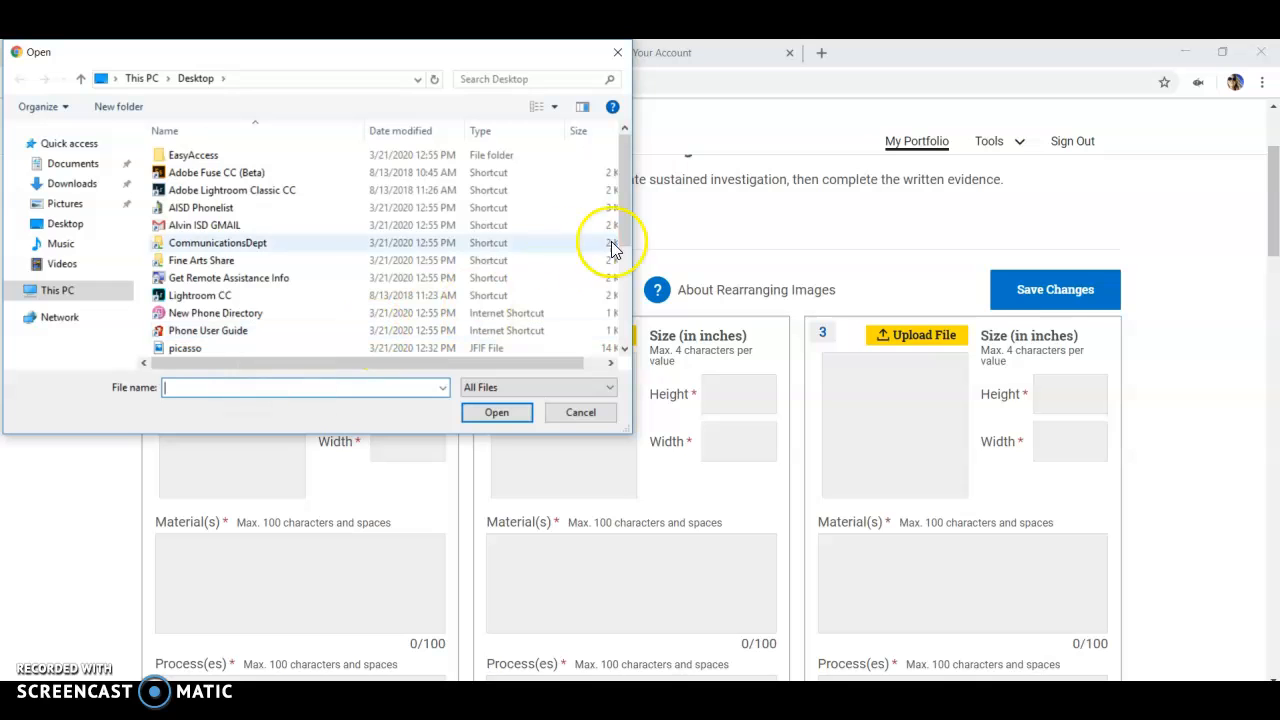
drag(625, 233, 622, 253)
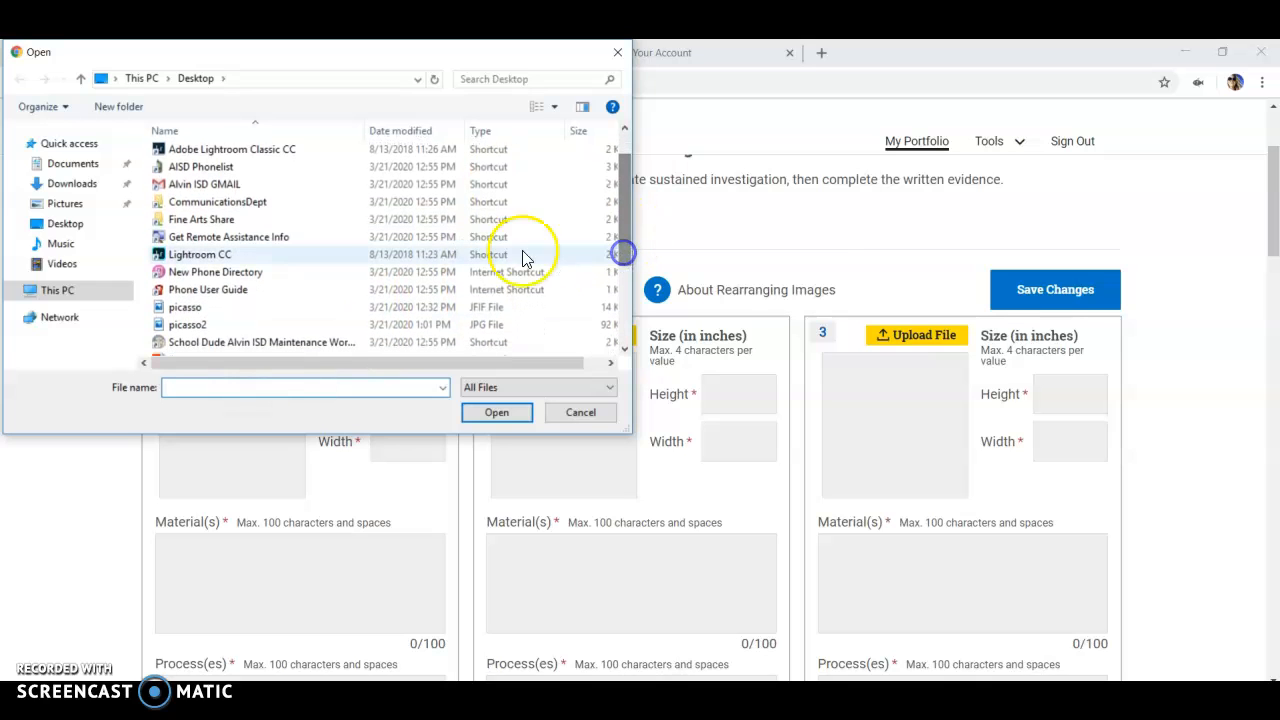
click(430, 326)
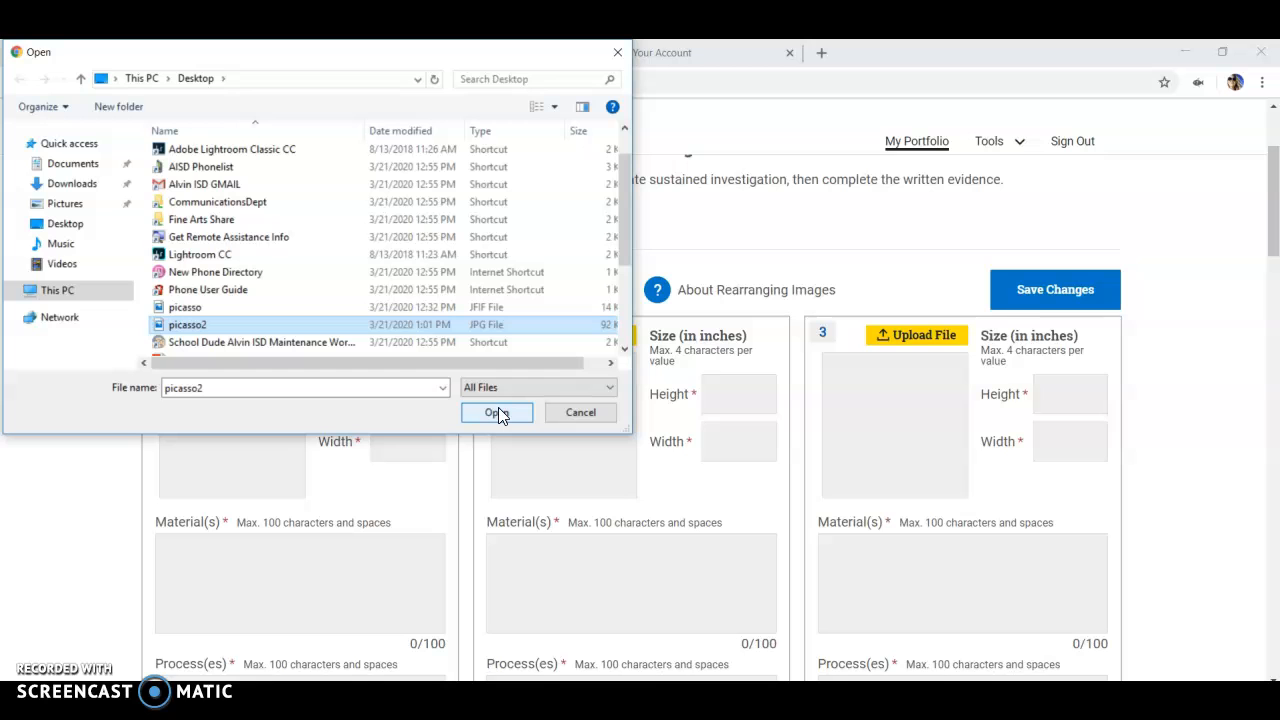
click(495, 413)
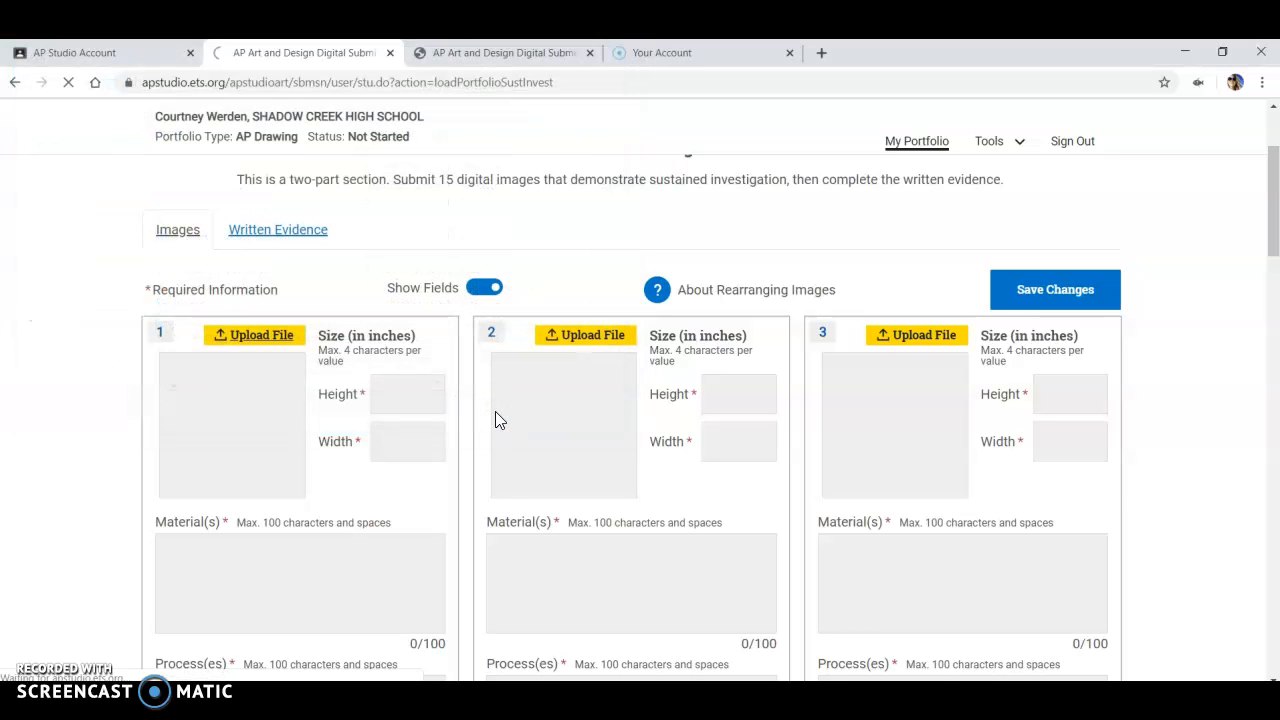
- Set image 1's height to 5 and width to 3 inches, and enter "oil on canvas" as its material
scroll(326, 425, down, 3)
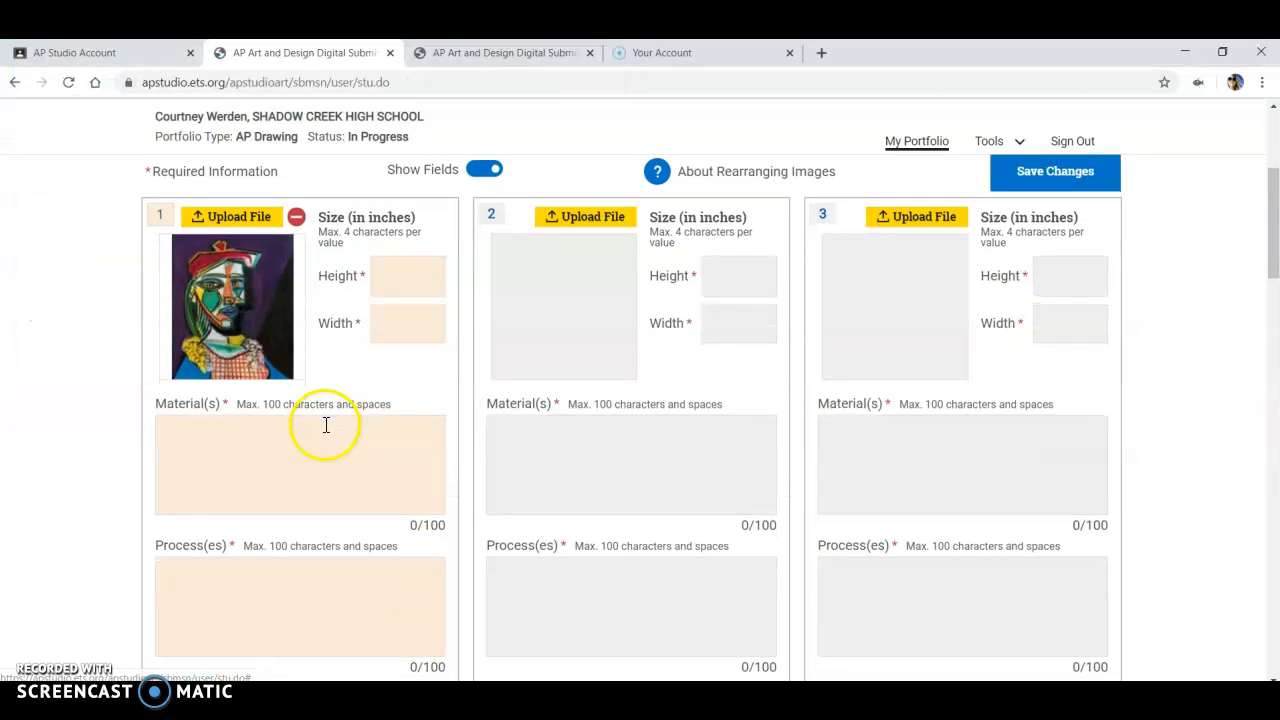
click(390, 283)
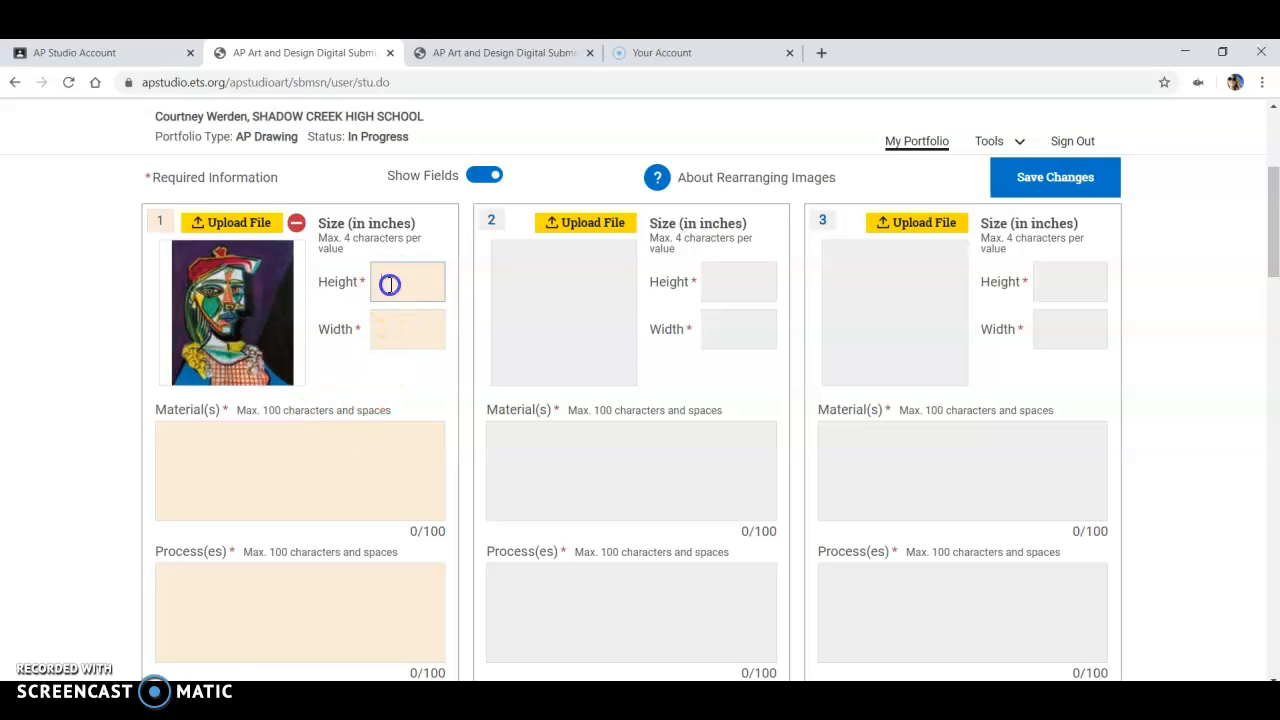
text(5)
key(Tab)
text(3)
click(403, 300)
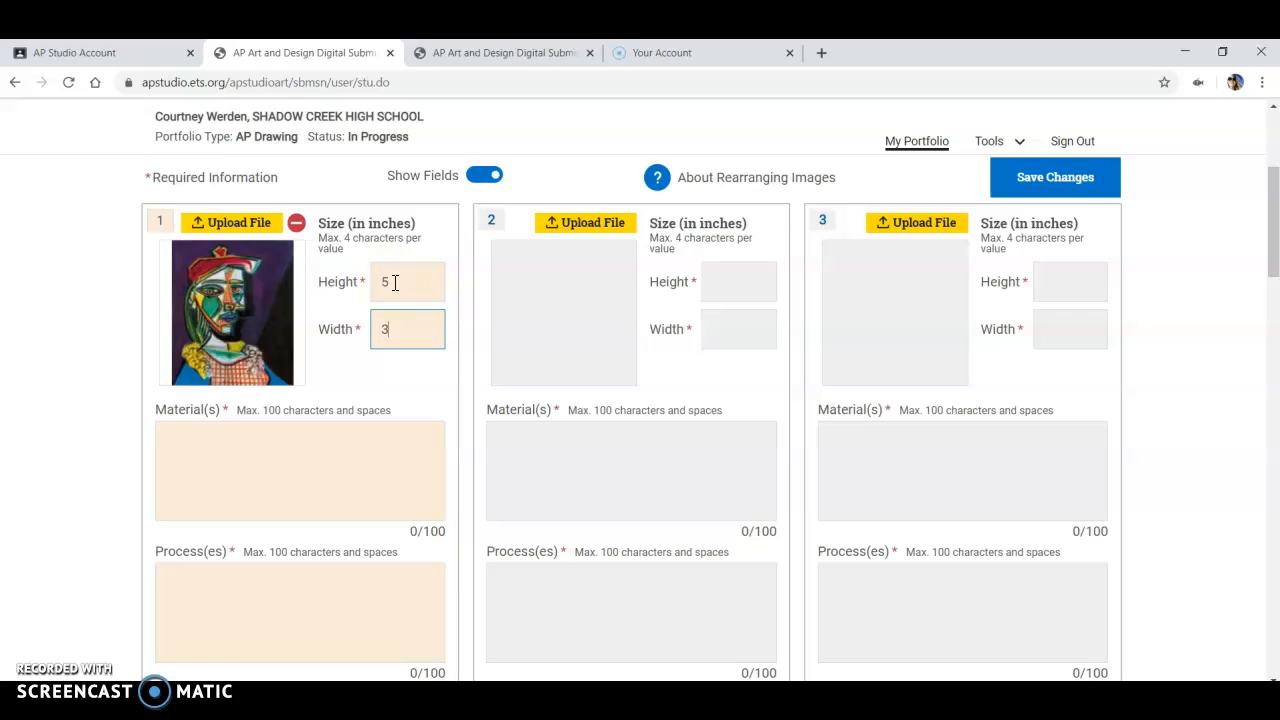
click(350, 446)
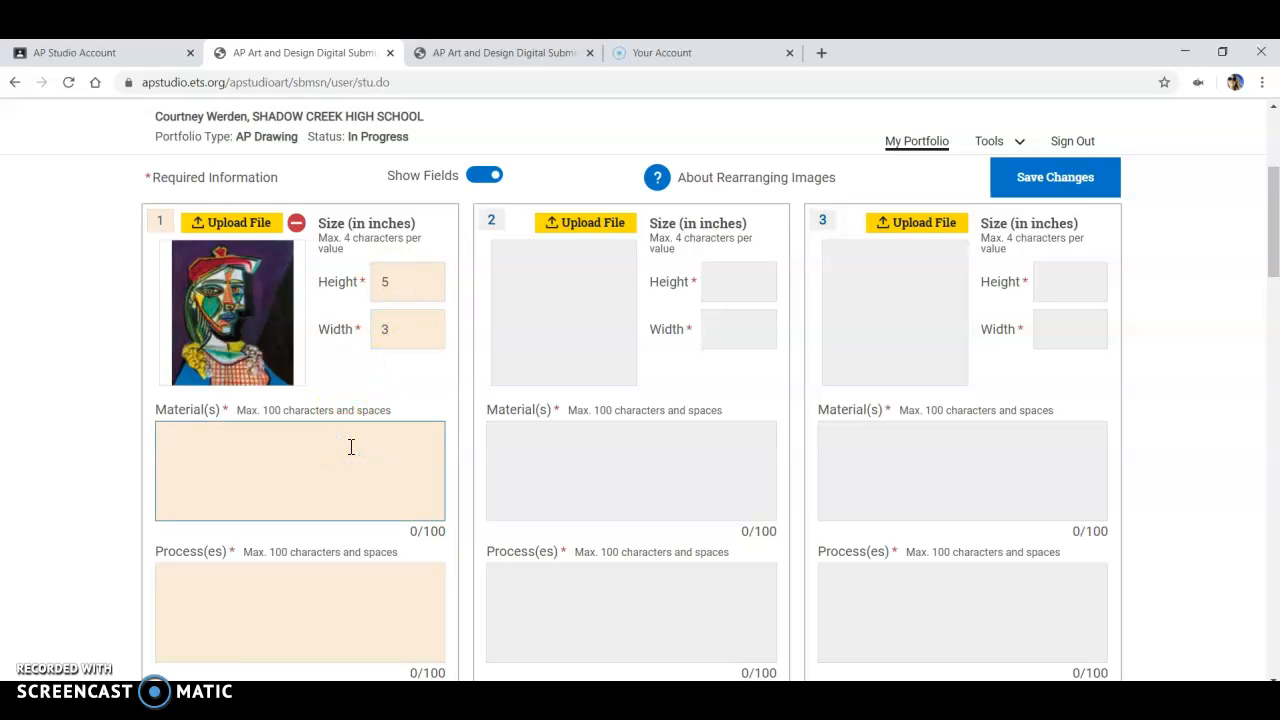
text(oil on canvas)
- Enter "cubist" as the process for image 1
scroll(351, 447, down, 3)
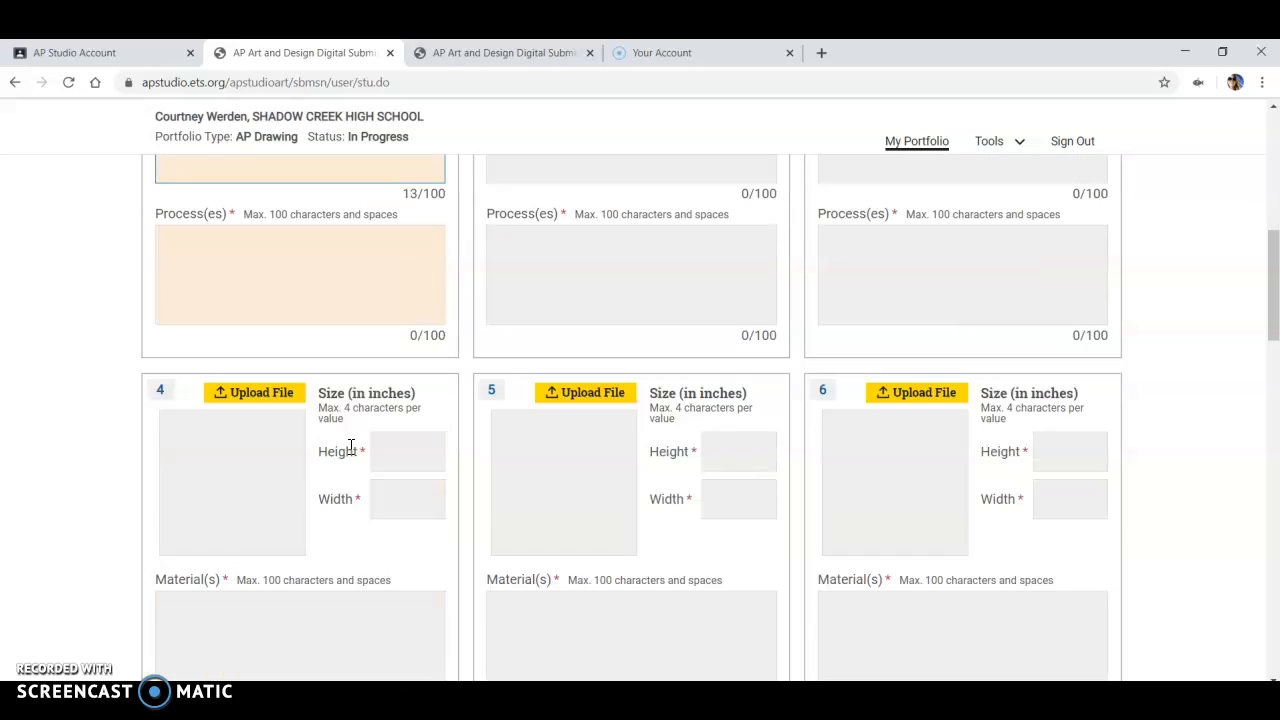
scroll(349, 443, up, 1)
scroll(237, 289, down, 1)
click(236, 291)
scroll(236, 291, up, 2)
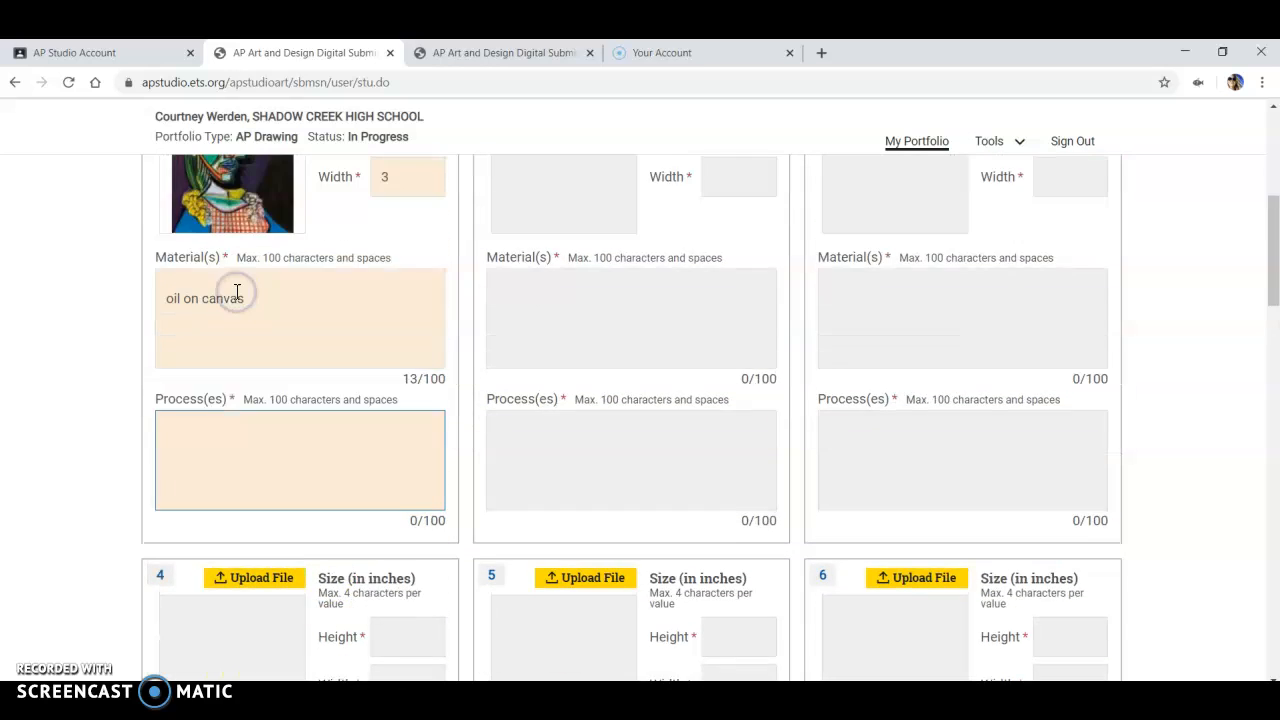
scroll(237, 289, down, 1)
scroll(237, 289, up, 2)
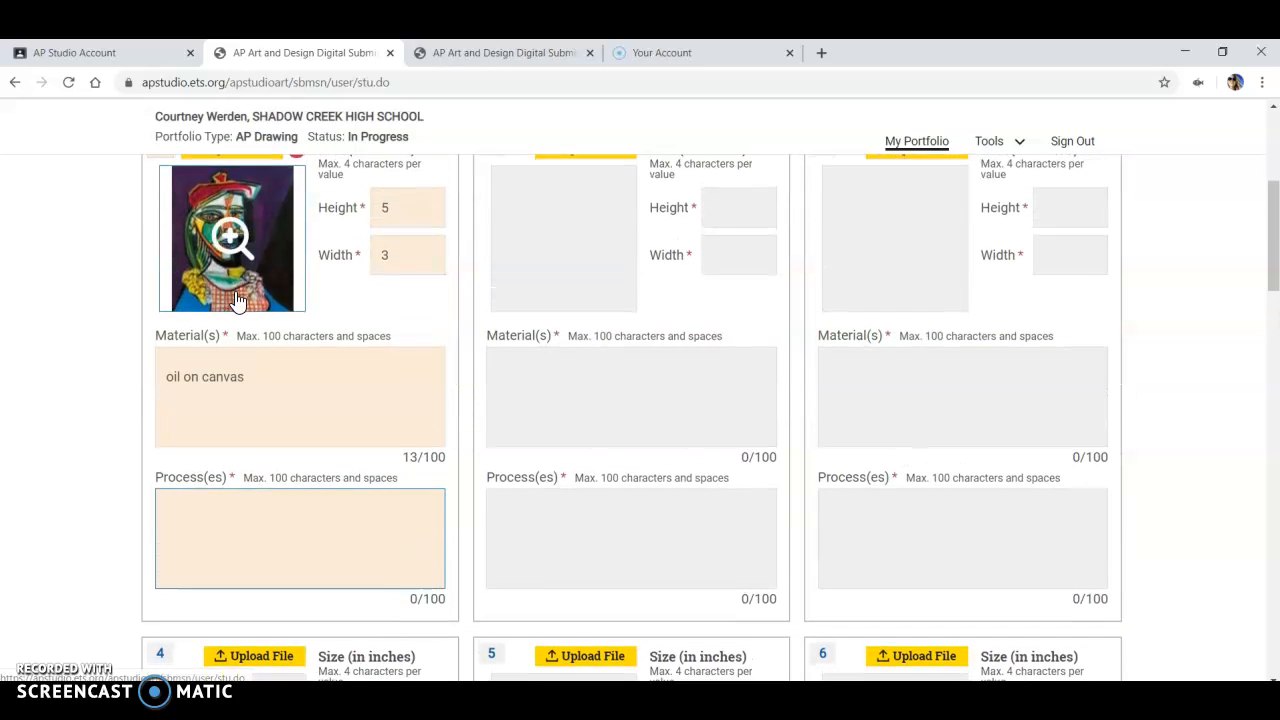
scroll(238, 295, up, 2)
scroll(236, 297, up, 1)
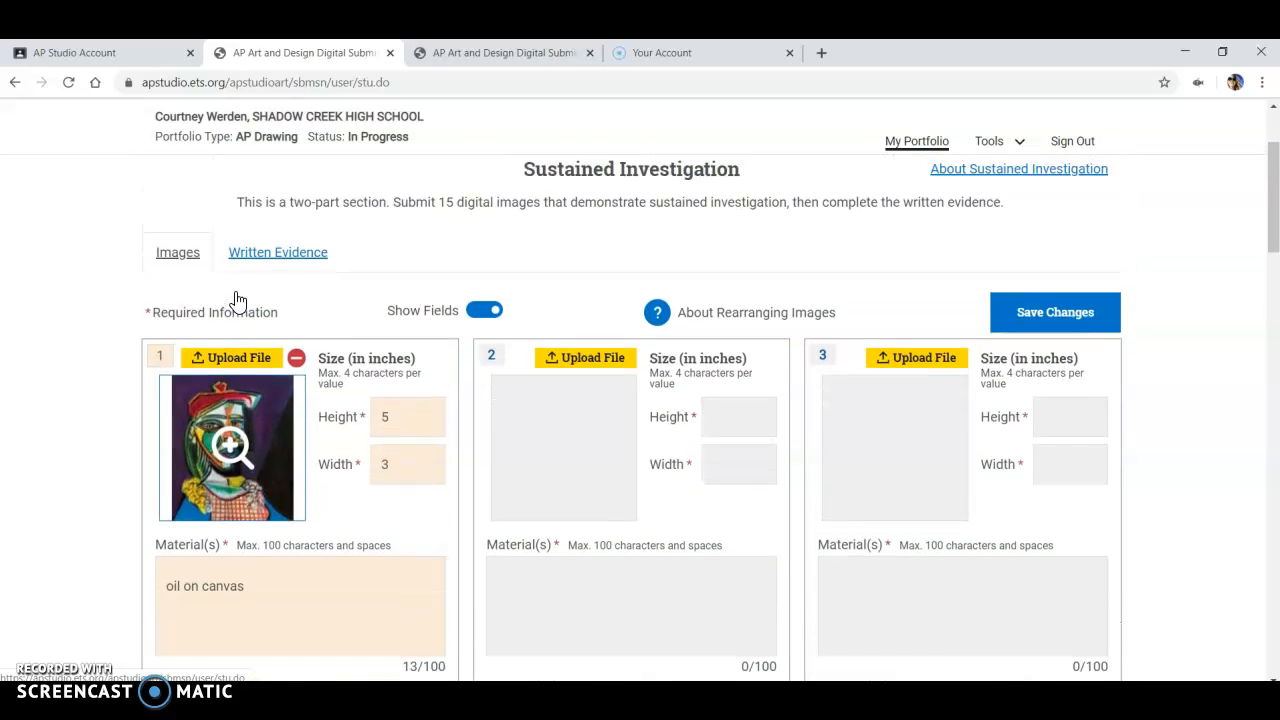
scroll(236, 297, down, 3)
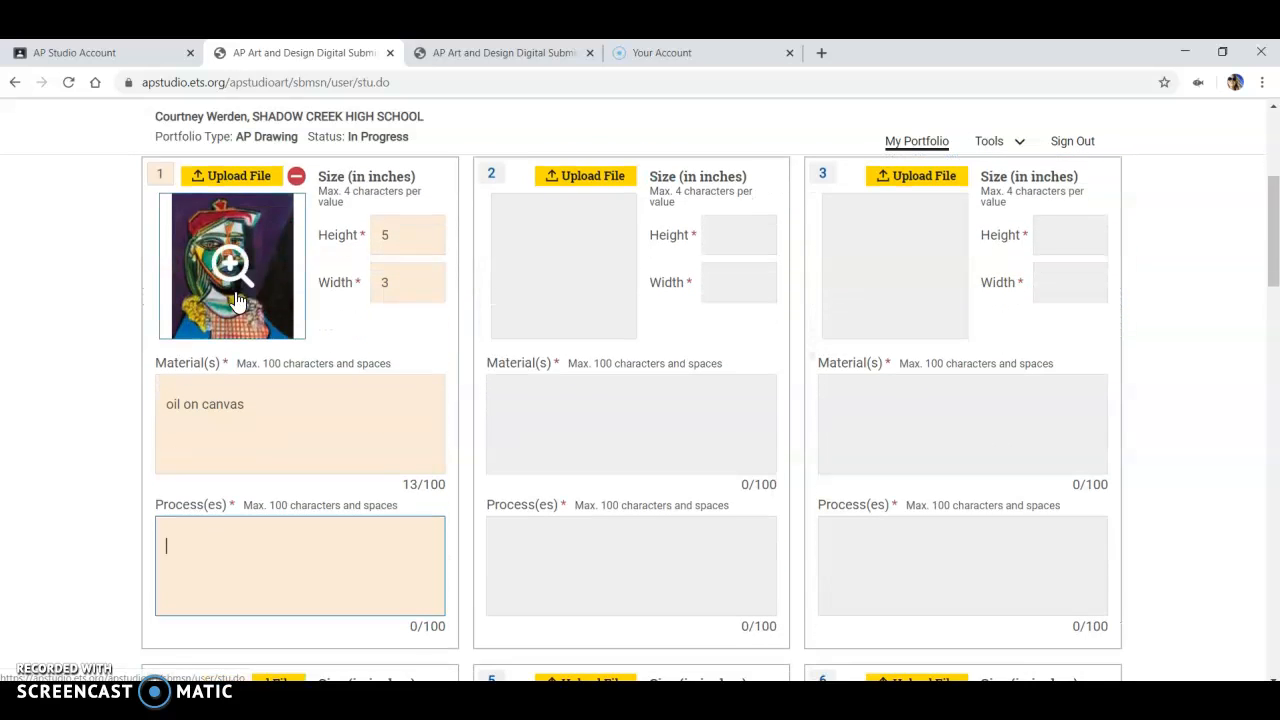
scroll(236, 294, down, 1)
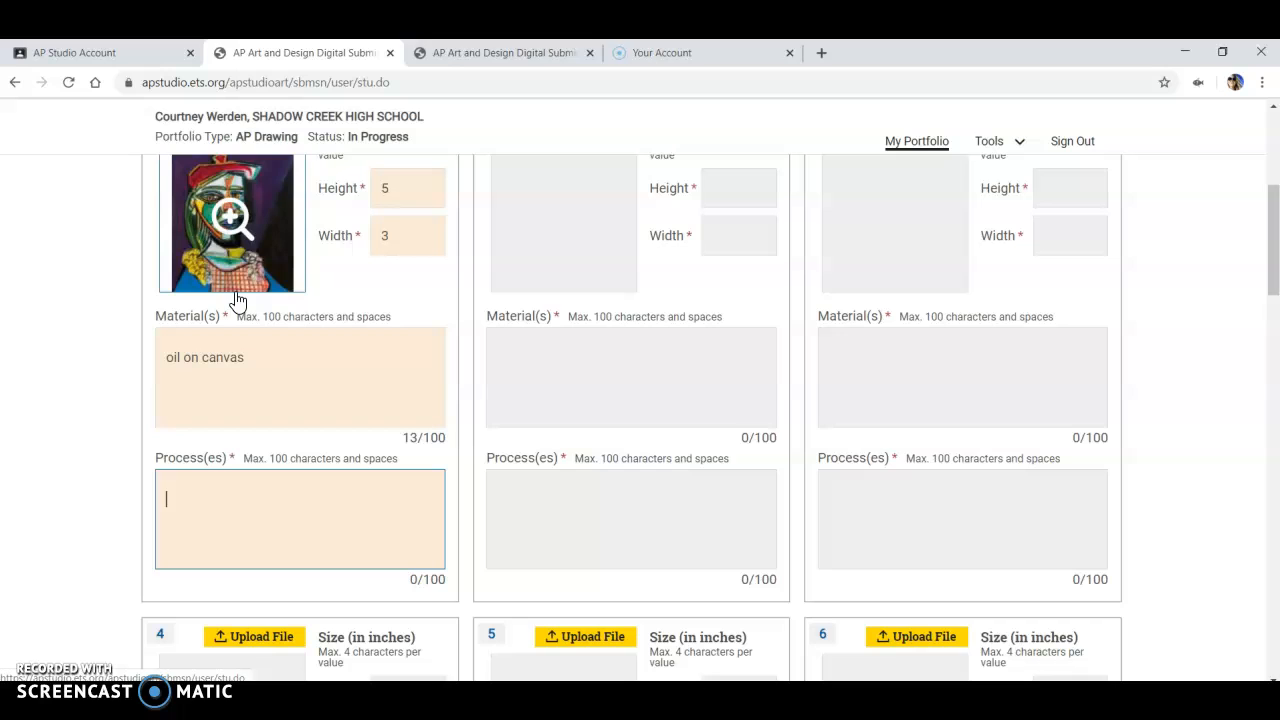
click(223, 492)
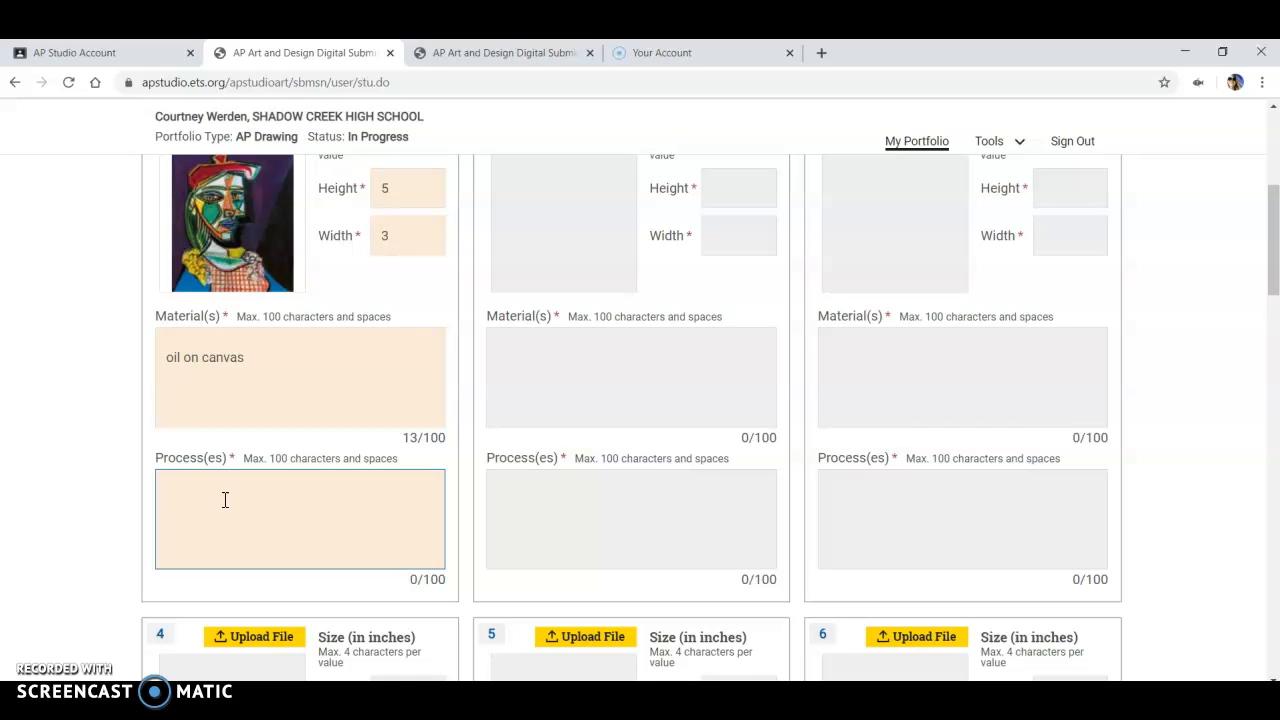
text(cubist)
scroll(224, 500, up, 1)
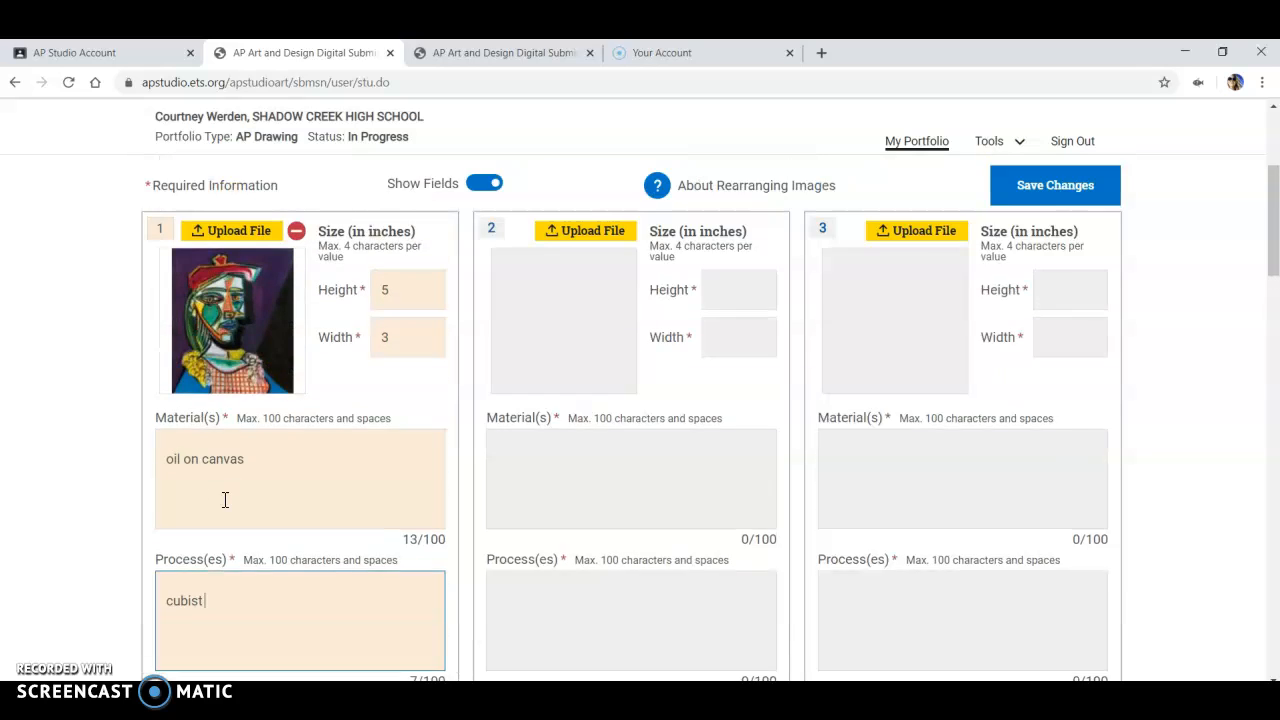
scroll(226, 502, down, 1)
click(217, 551)
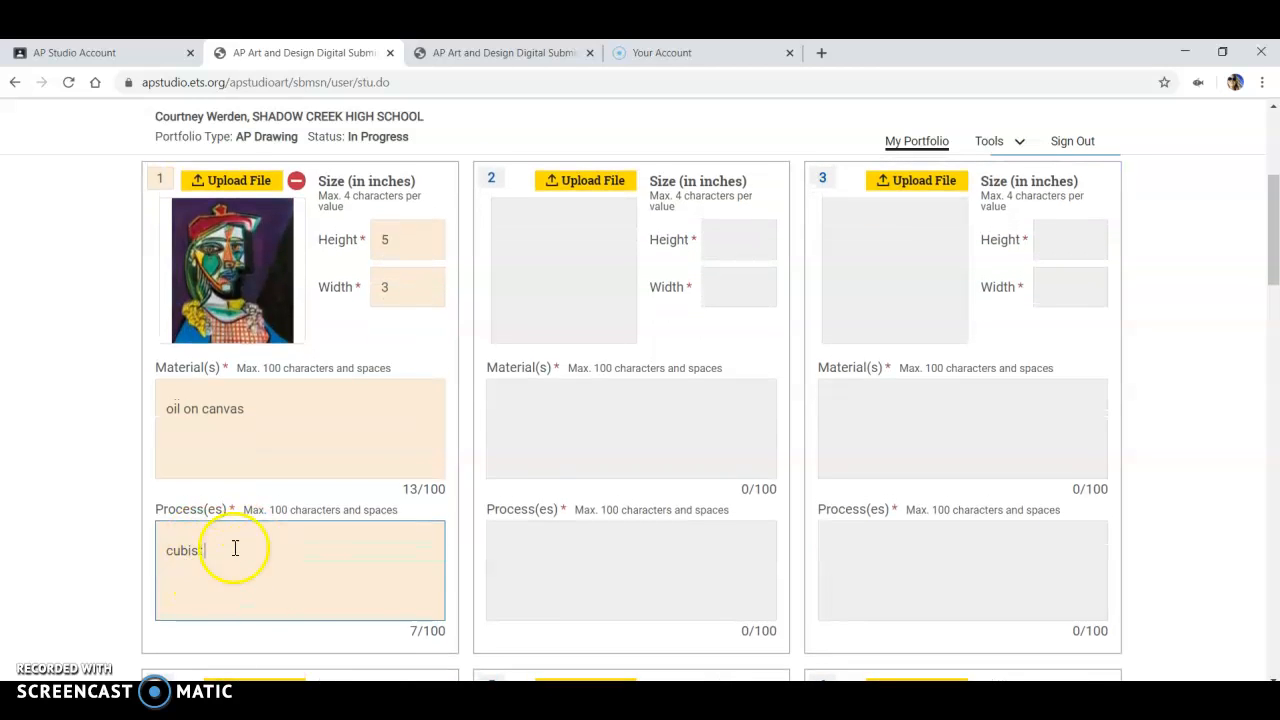
- Clear the process text of image 1
click(233, 576)
key(BackSpace)
key(BackSpace)
key(BackSpace)
key(BackSpace)
key(BackSpace)
key(BackSpace)
click(228, 540)
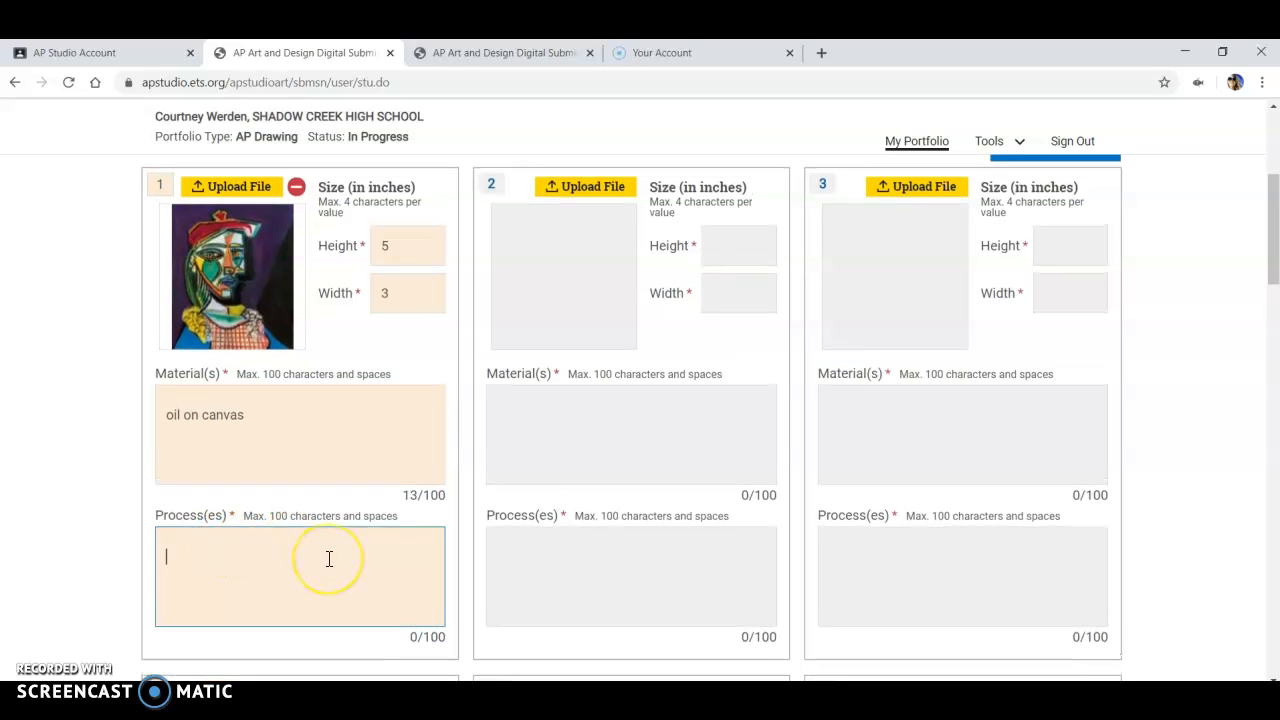
- Save the changes made to the Sustained Investigation images and dismiss the confirmation
scroll(329, 558, down, 1)
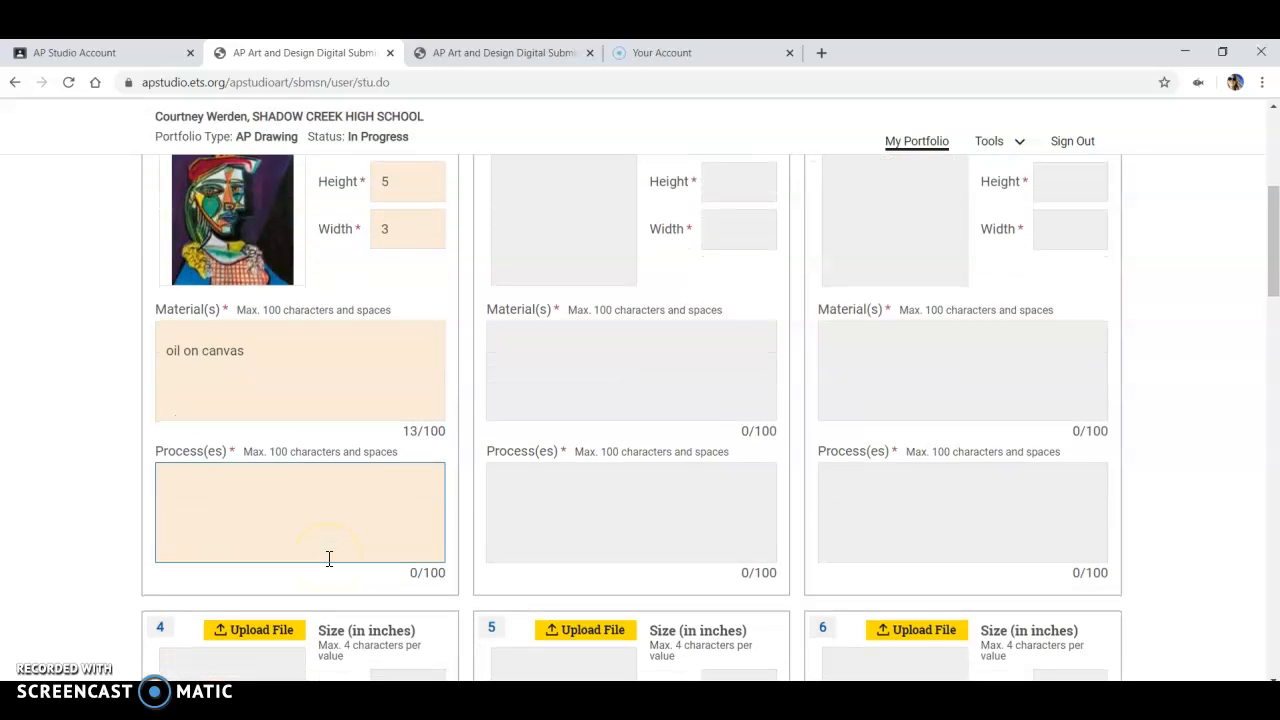
scroll(329, 558, down, 1)
scroll(329, 559, up, 1)
scroll(329, 559, up, 3)
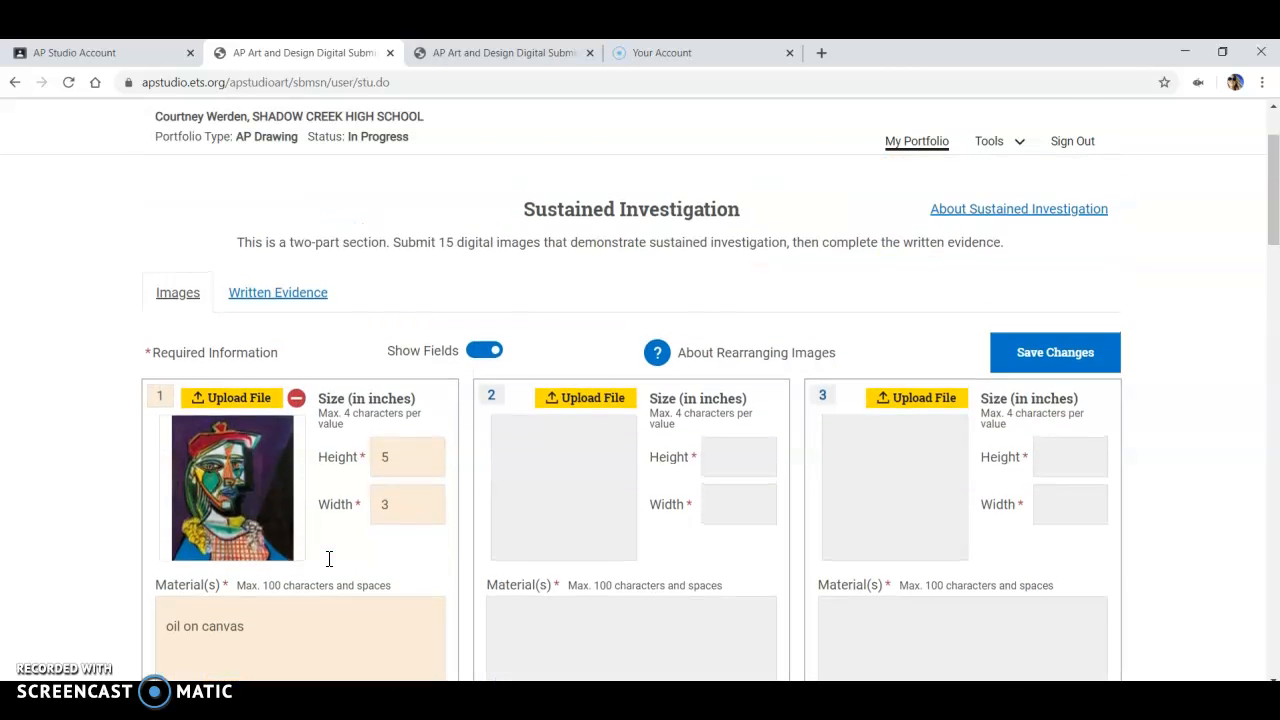
scroll(329, 559, down, 1)
scroll(400, 545, up, 1)
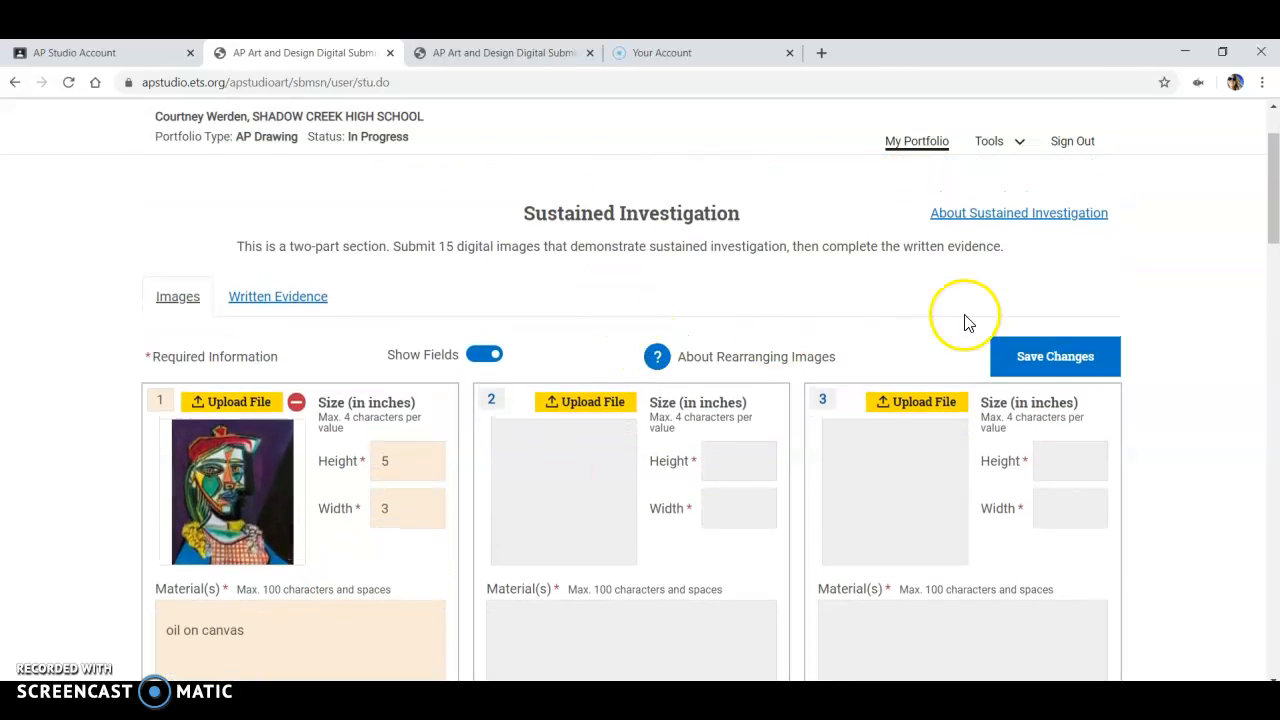
click(1033, 364)
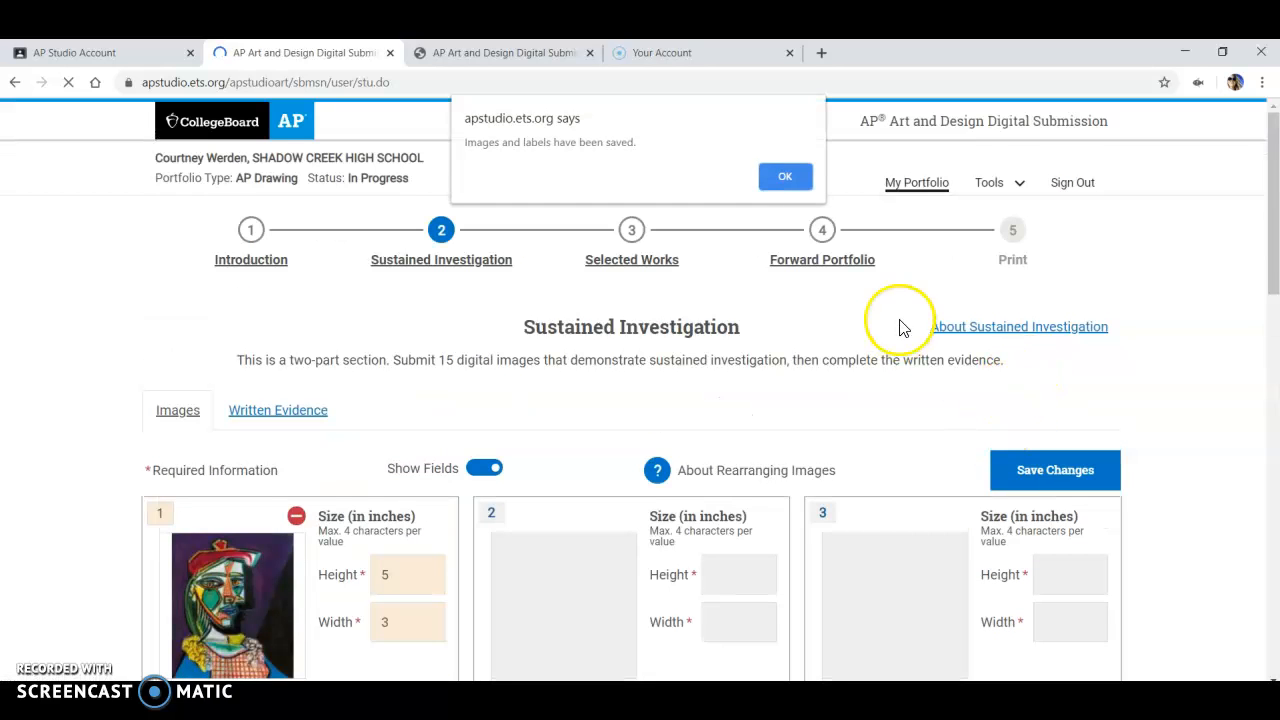
click(792, 176)
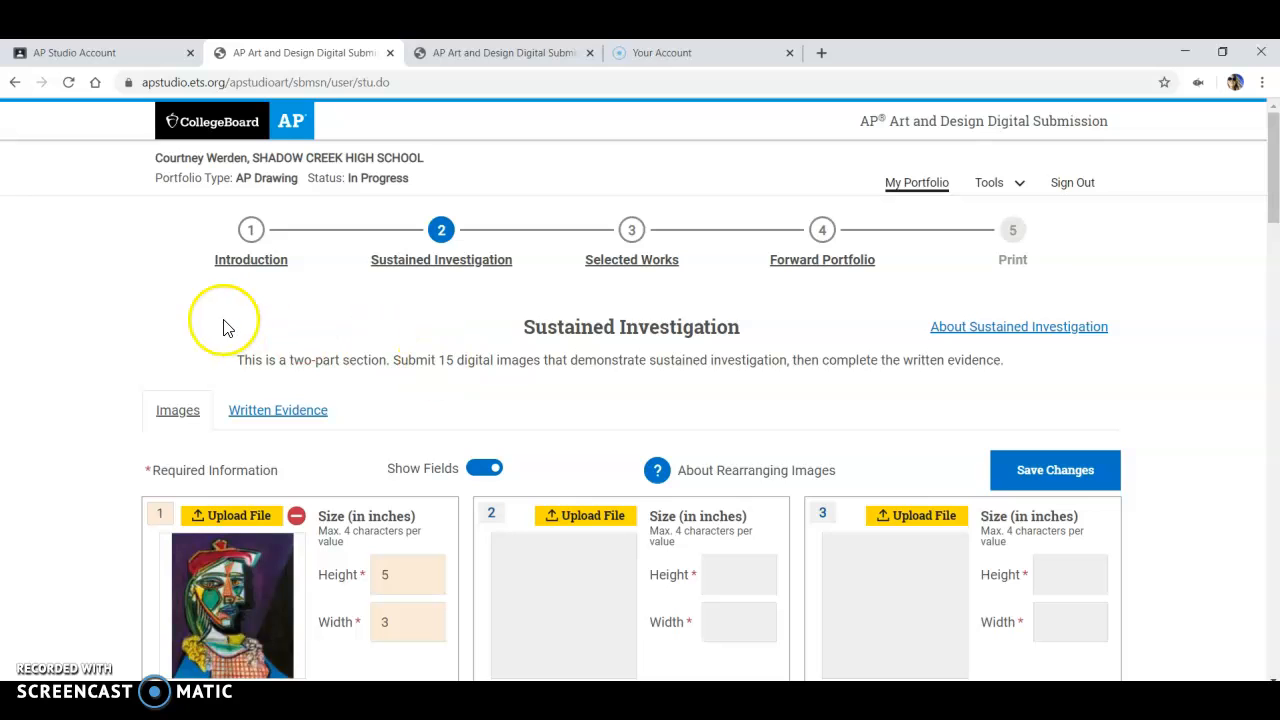
- Open the Written Evidence part of Sustained Investigation and read its two prompts and the character limit
click(262, 418)
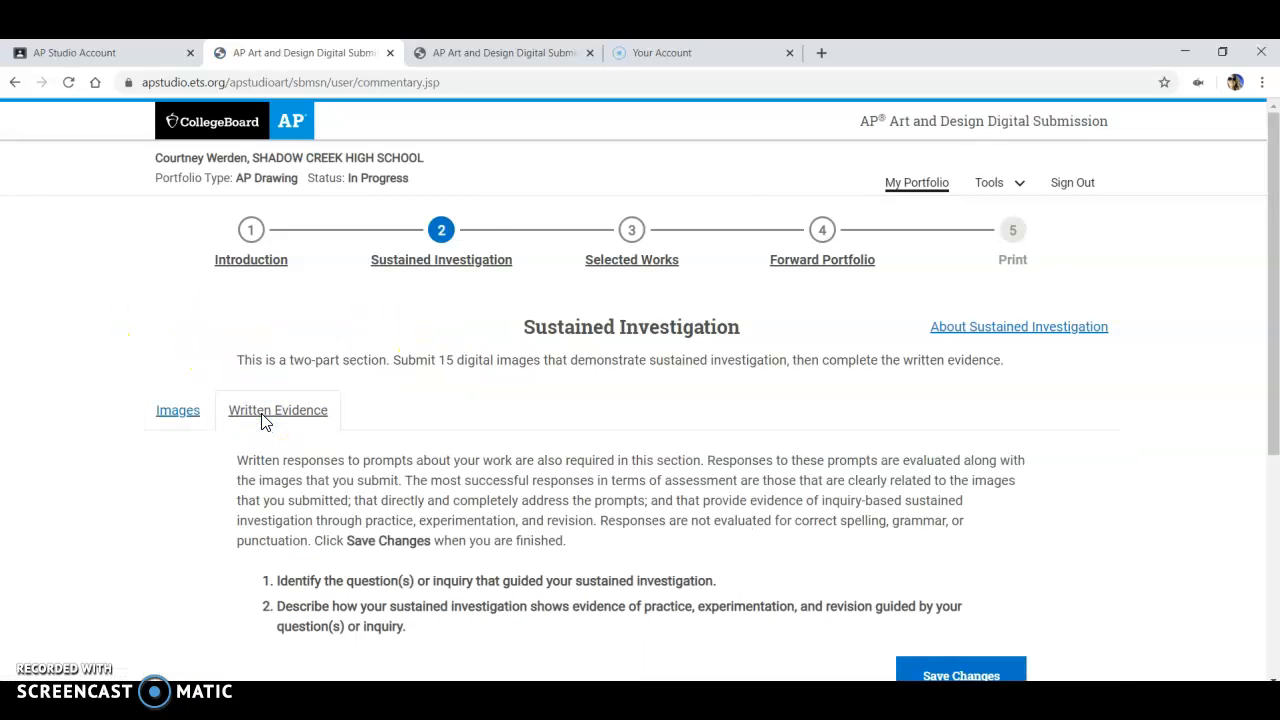
scroll(262, 418, down, 4)
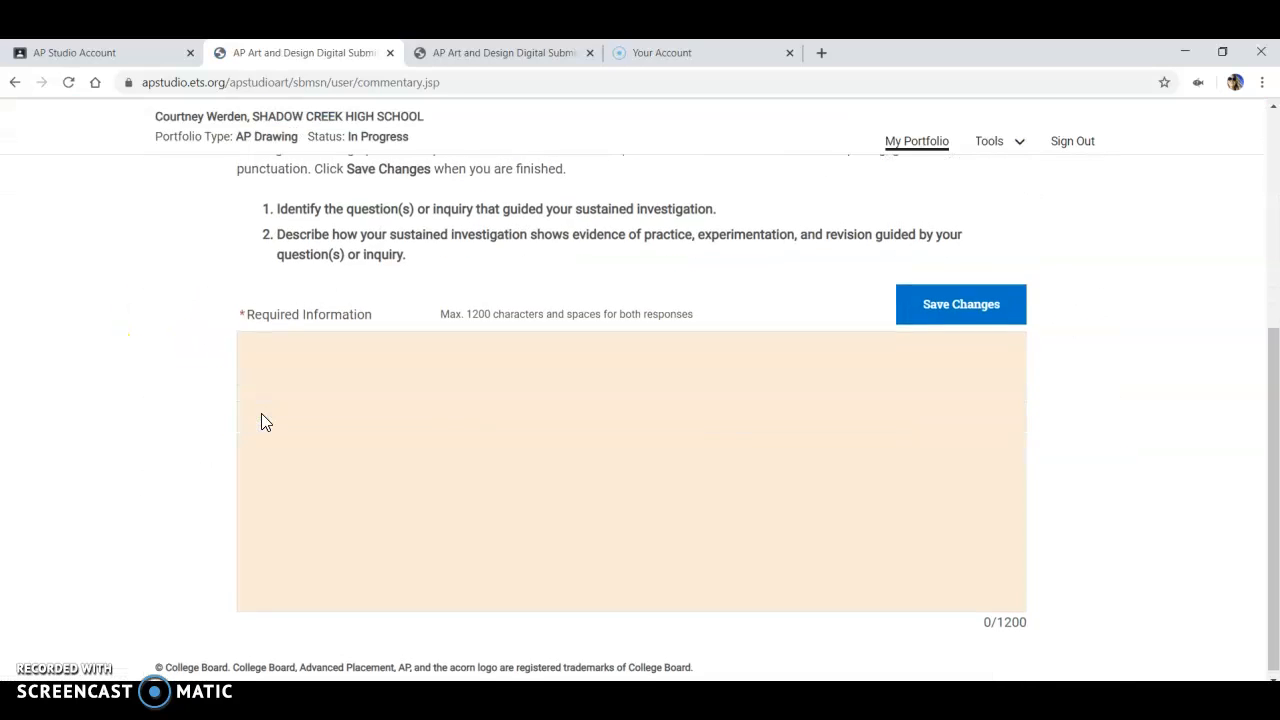
click(261, 413)
drag(403, 254, 266, 205)
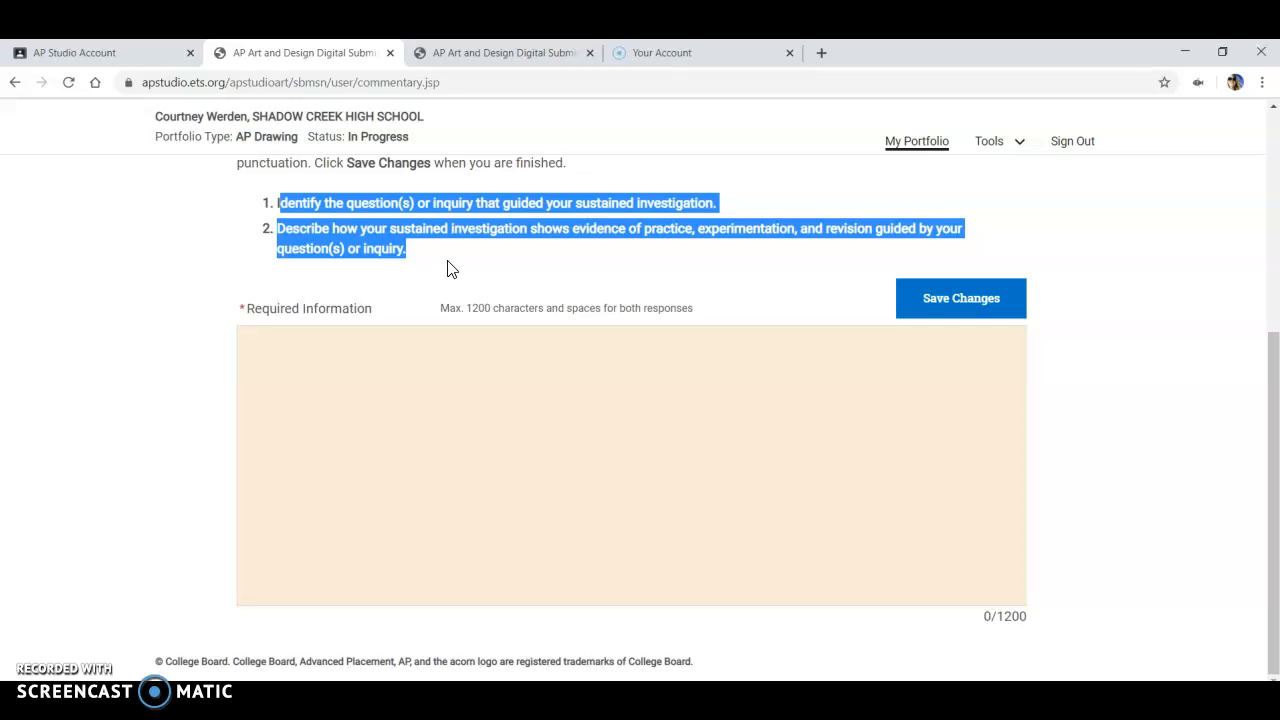
scroll(446, 268, up, 3)
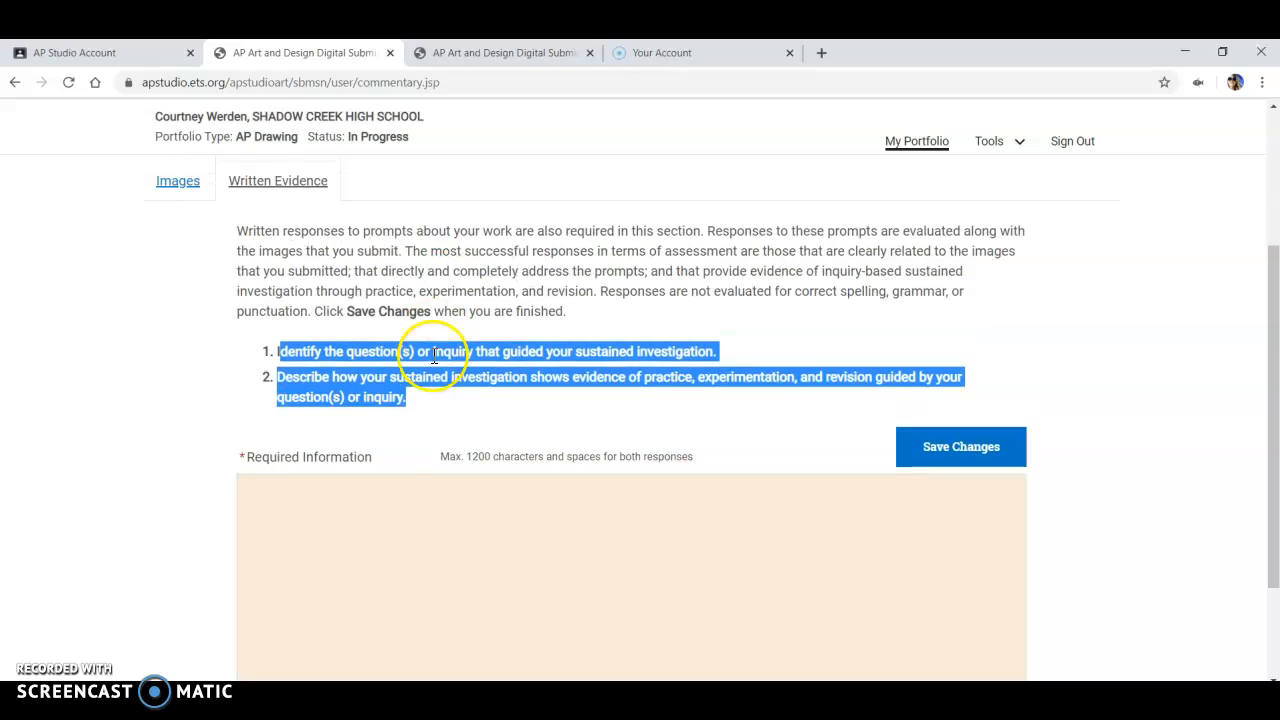
drag(470, 466, 688, 465)
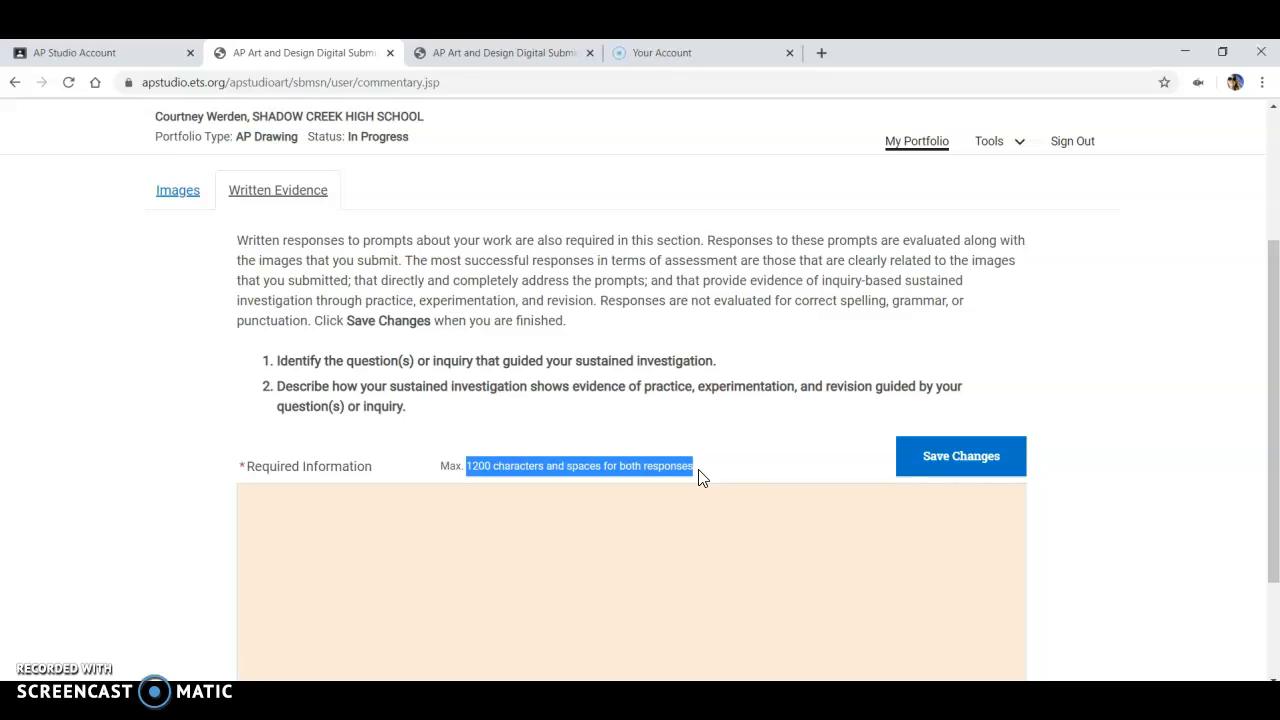
click(766, 430)
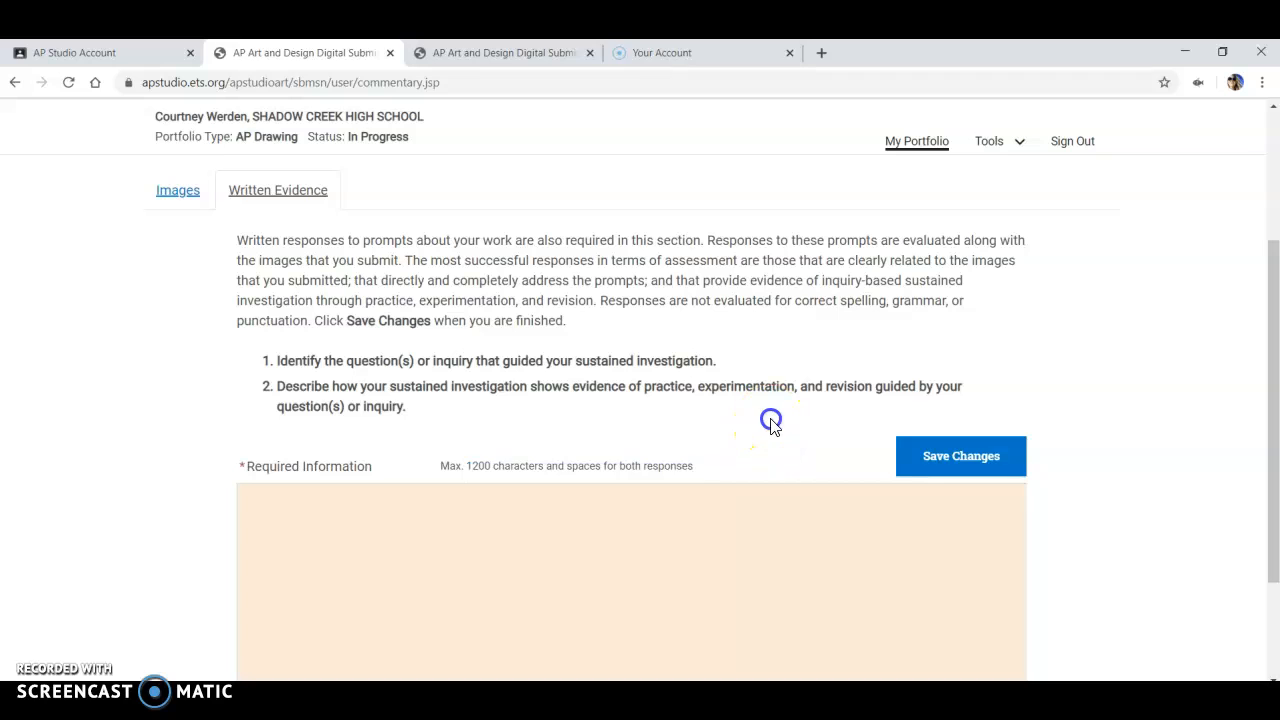
- Examine the Written Evidence response area and instructions, and return to the Sustained Investigation images
scroll(770, 420, down, 2)
scroll(770, 418, down, 1)
scroll(770, 418, up, 1)
scroll(770, 418, down, 1)
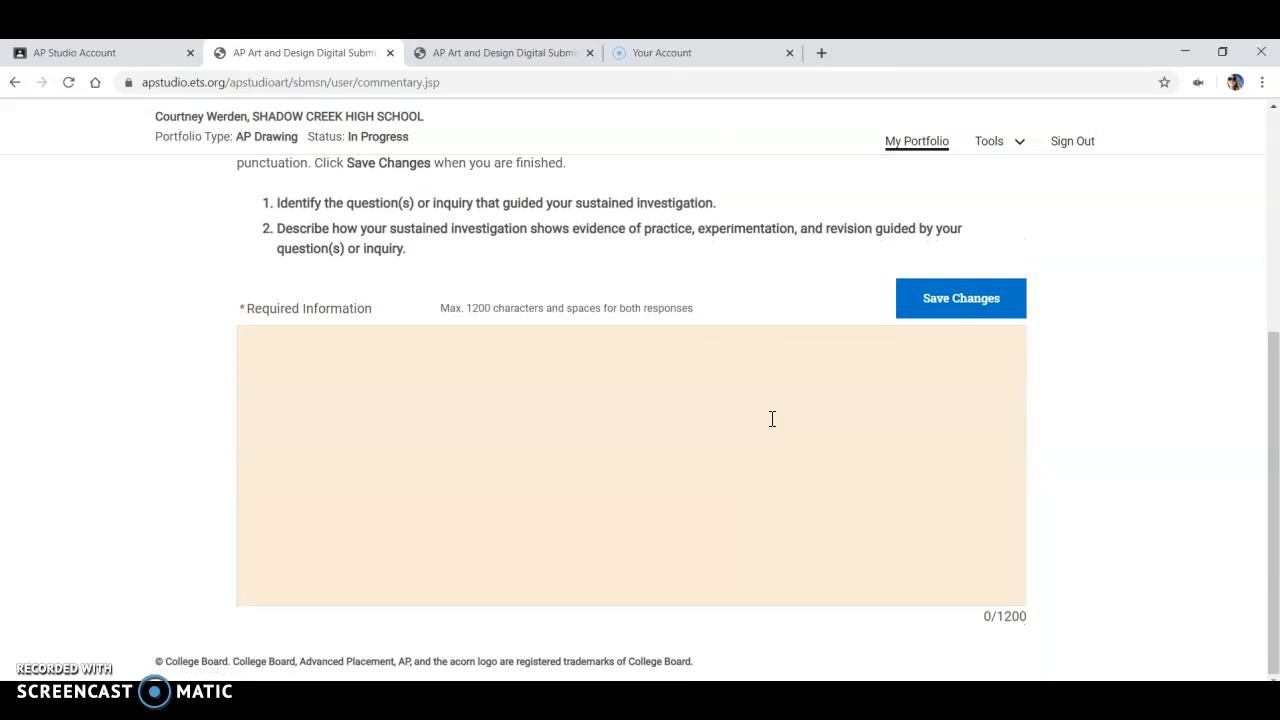
click(732, 299)
scroll(732, 305, up, 4)
scroll(732, 300, down, 2)
scroll(733, 297, up, 2)
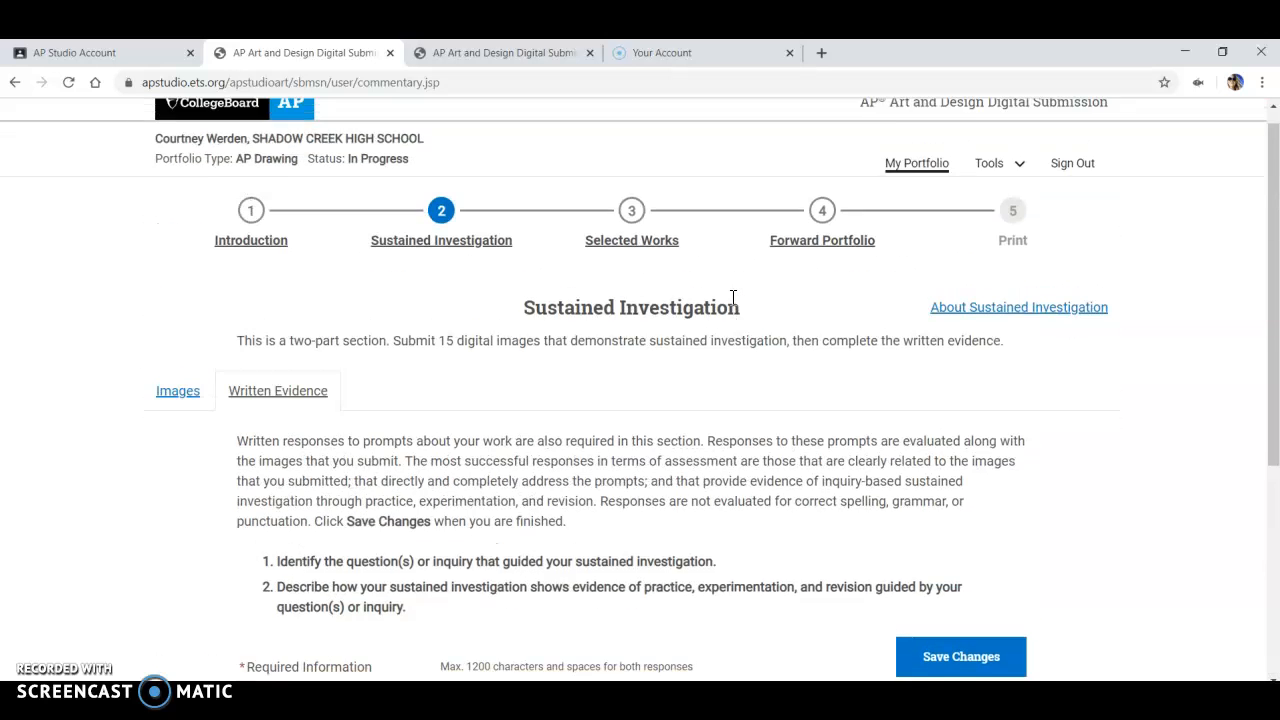
scroll(735, 297, up, 1)
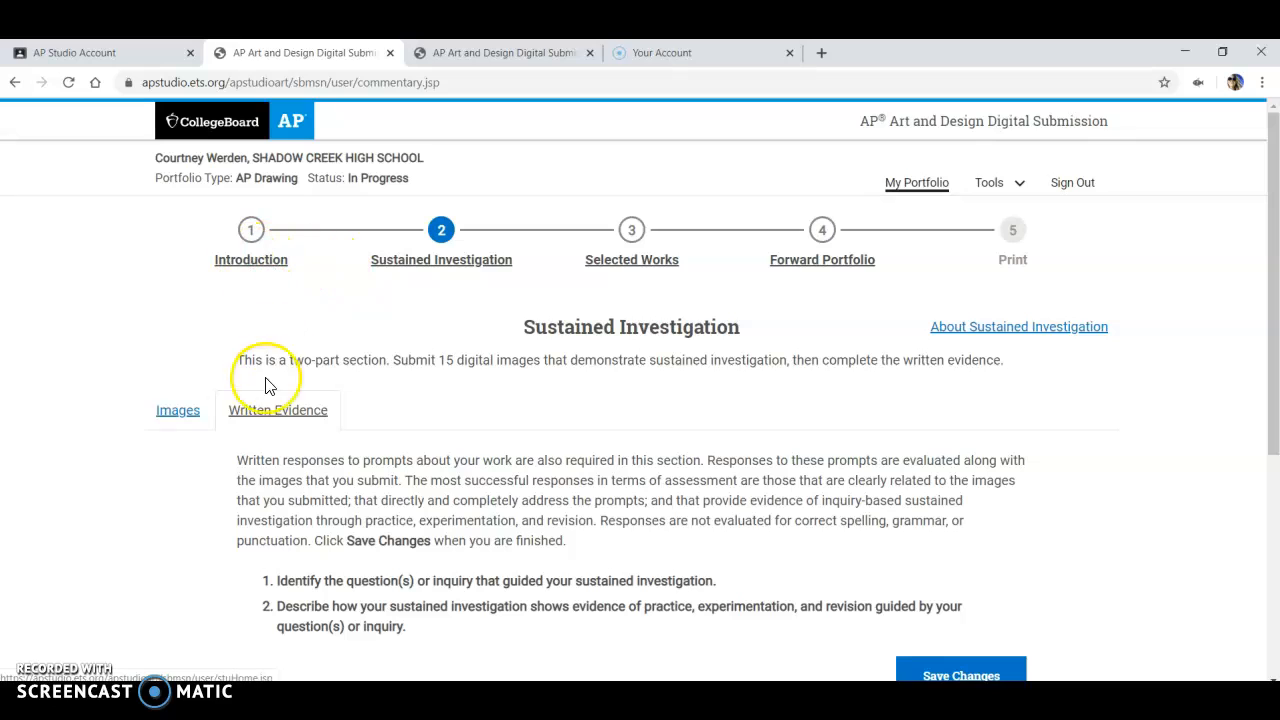
click(189, 422)
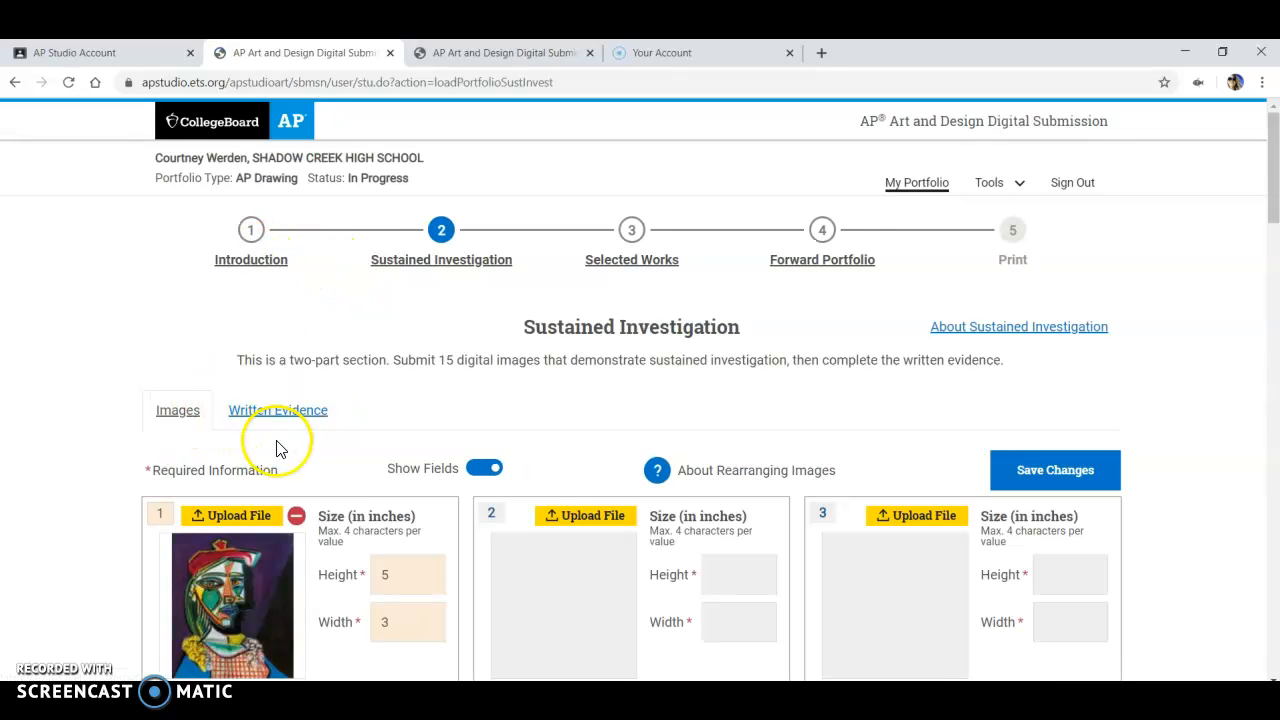
- Try to upload the picasso2 JPG file from the Desktop into image slot 2
scroll(443, 488, down, 2)
click(572, 292)
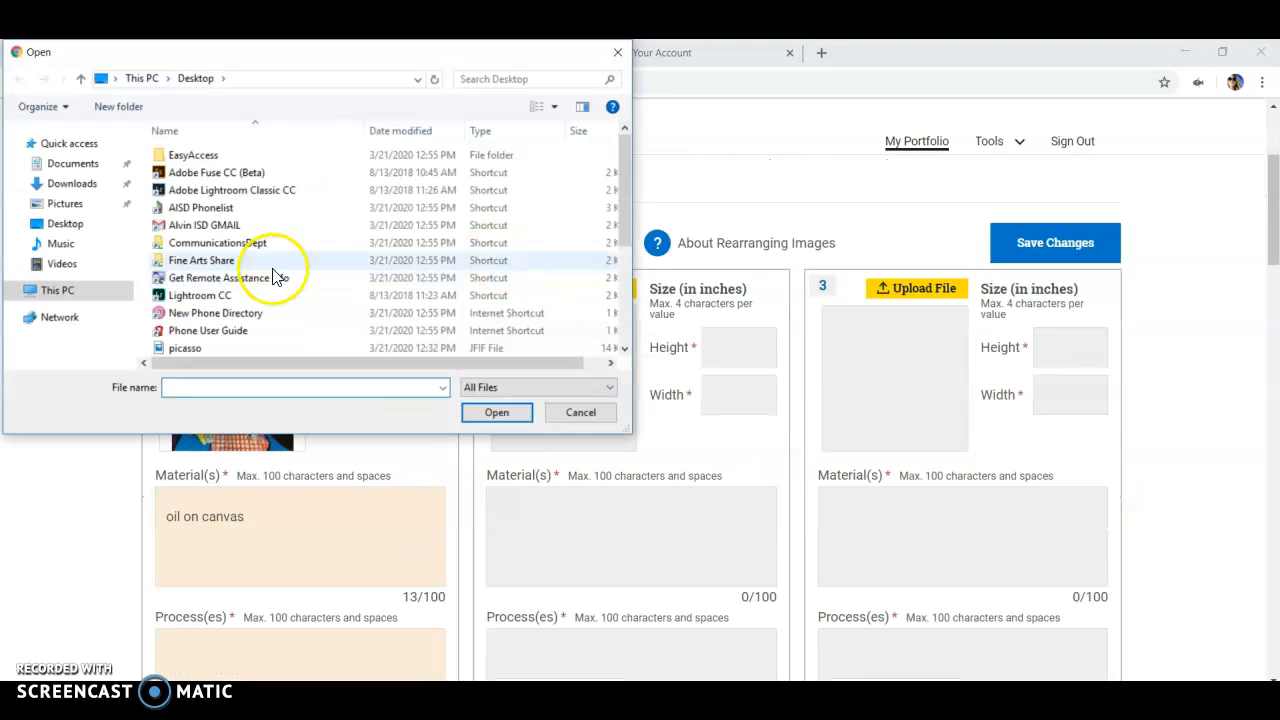
drag(620, 218, 619, 236)
click(229, 338)
click(229, 322)
click(519, 408)
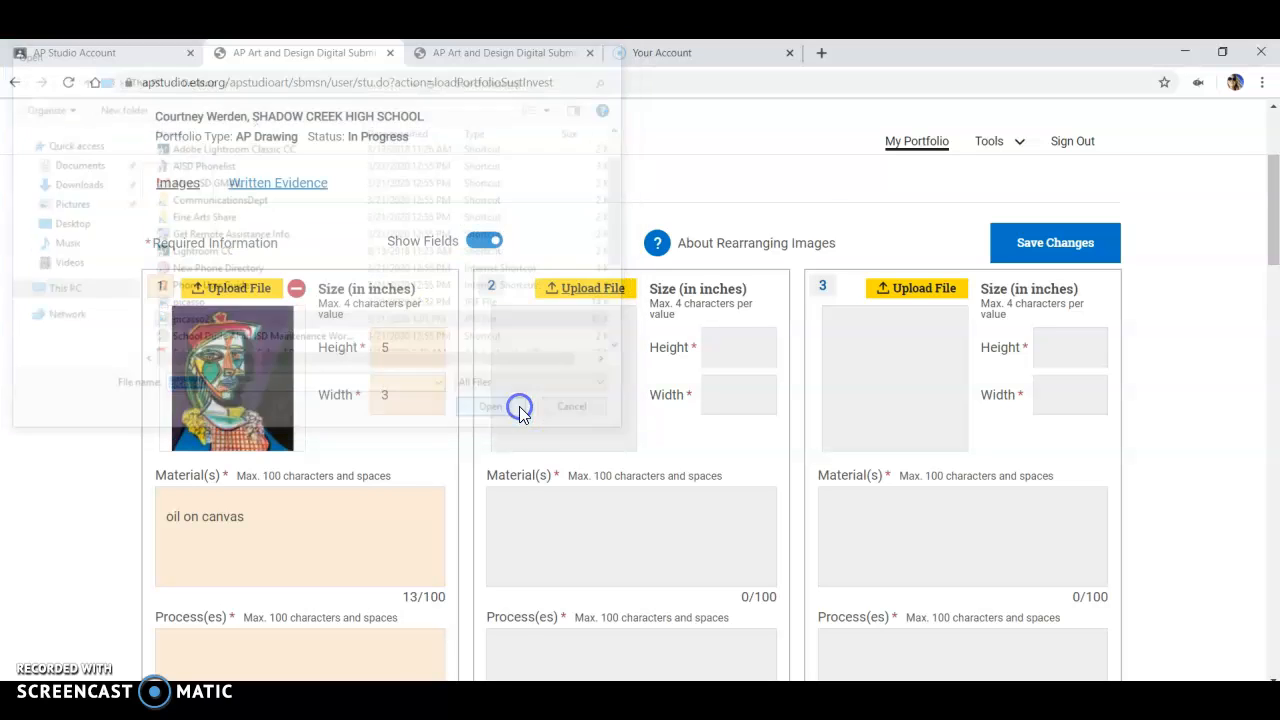
click(783, 191)
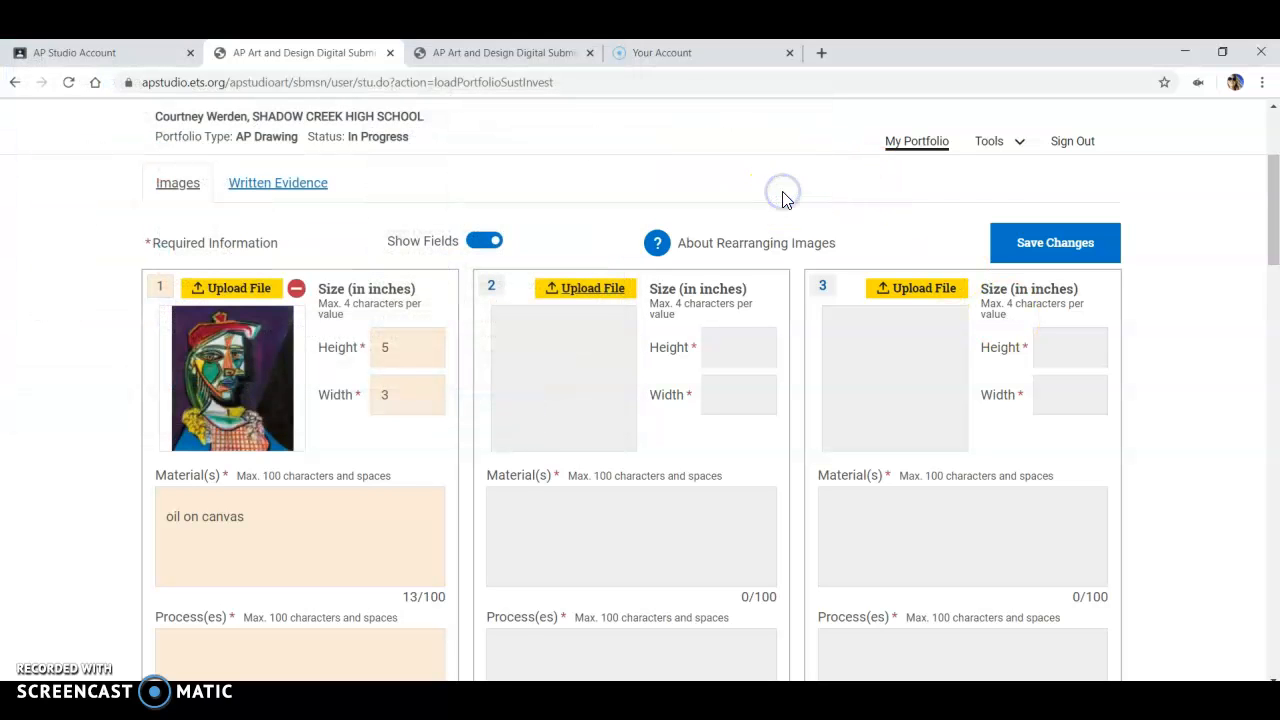
click(1038, 247)
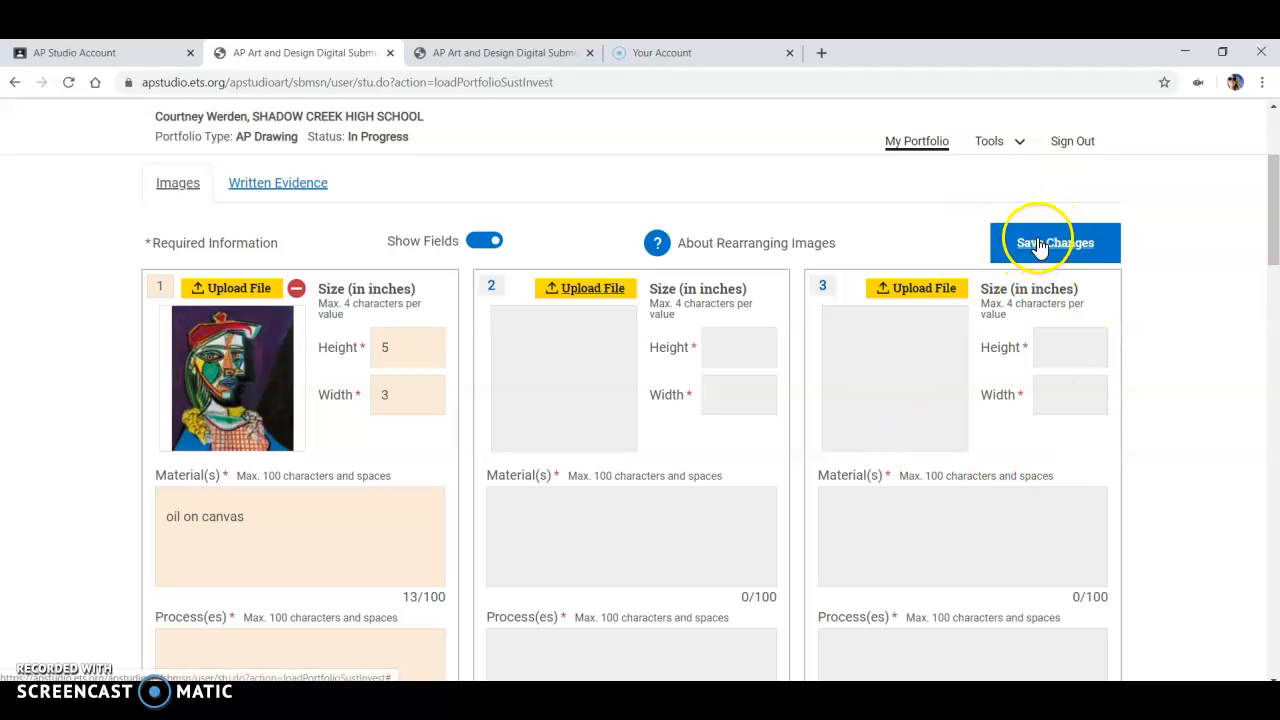
- Try once more to upload picasso2 into image slot 2
click(565, 290)
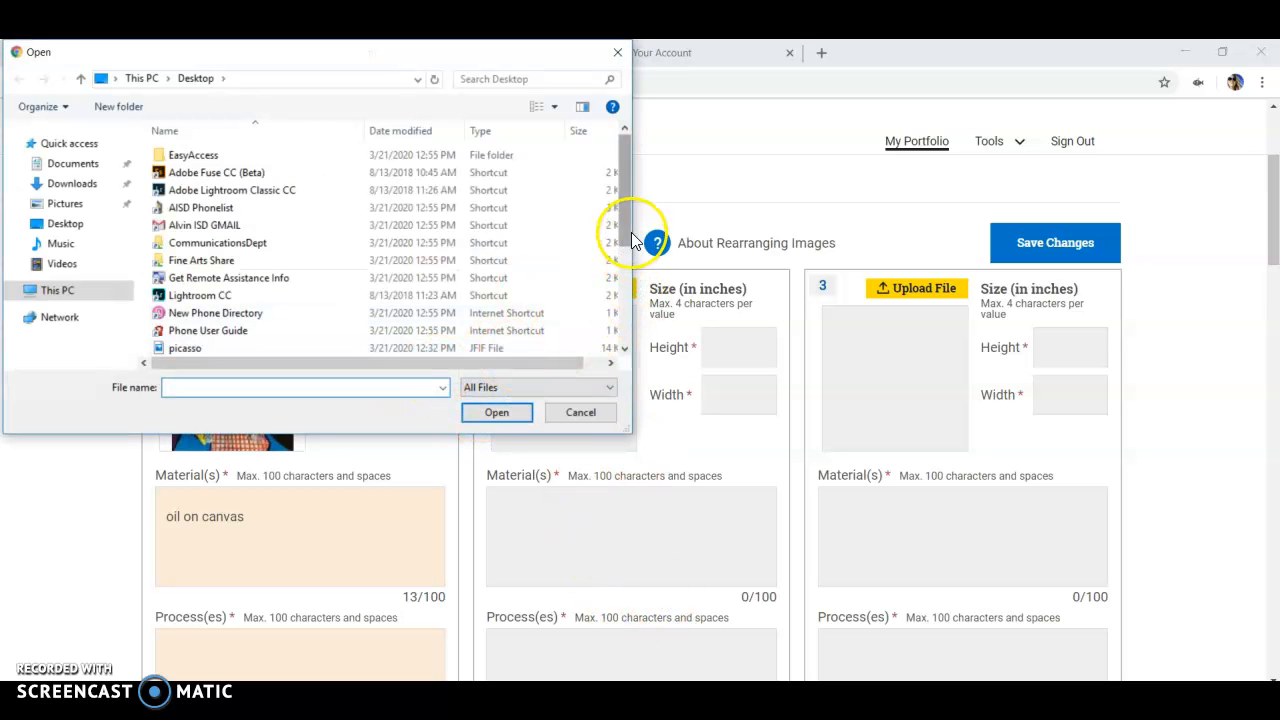
scroll(627, 244, down, 1)
click(405, 320)
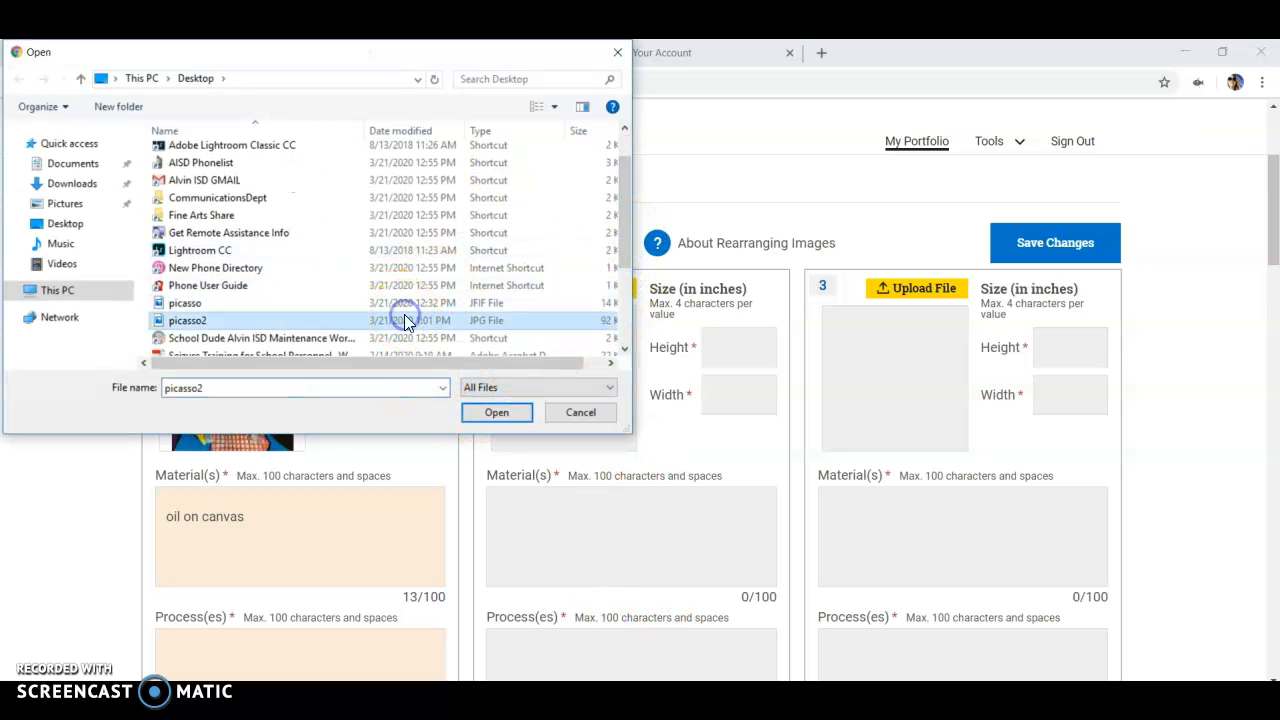
click(482, 408)
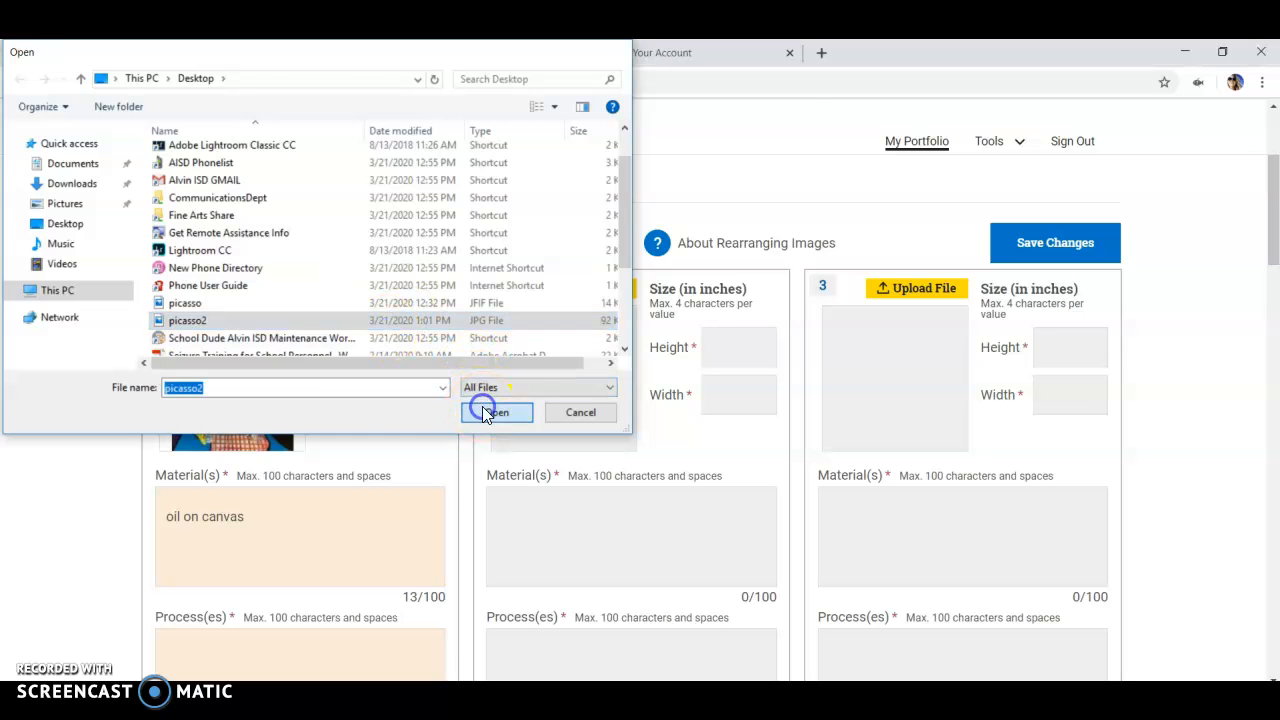
click(782, 193)
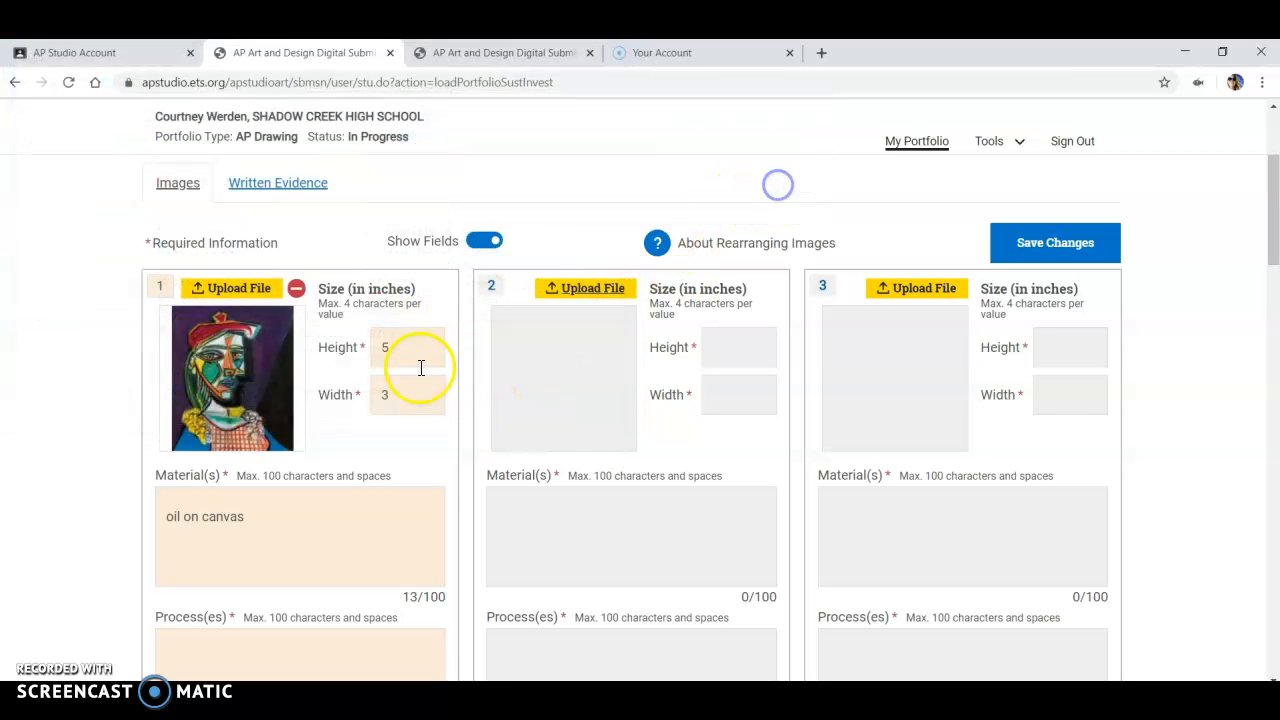
- Move the image in Sustained Investigation slot 1 to position 2 and save the changes
click(163, 287)
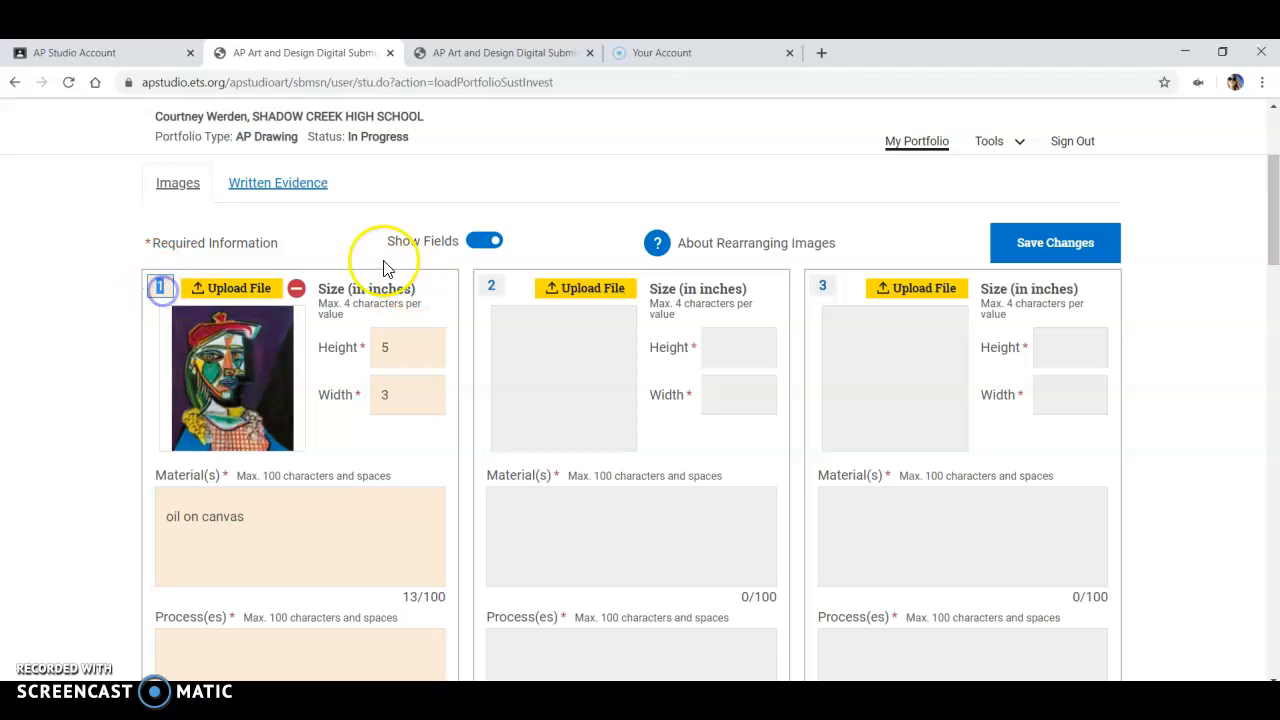
double_click(161, 287)
key(BackSpace)
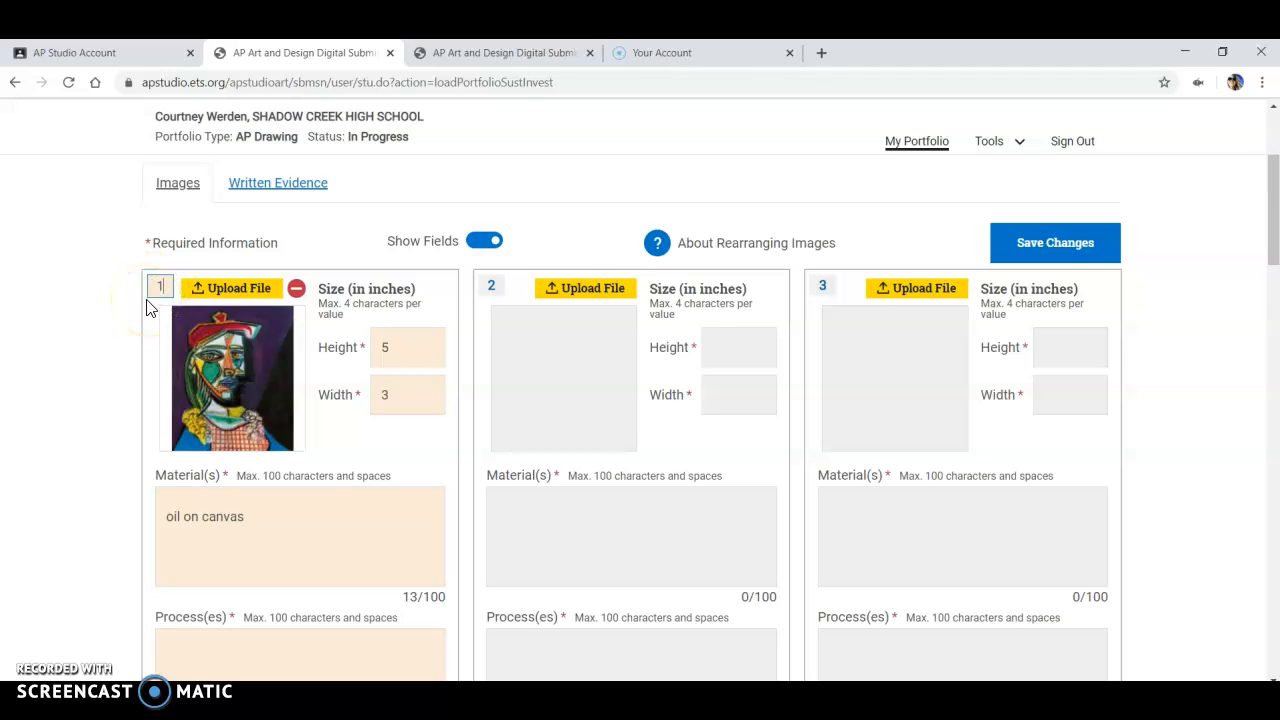
double_click(164, 288)
key(BackSpace)
click(1025, 240)
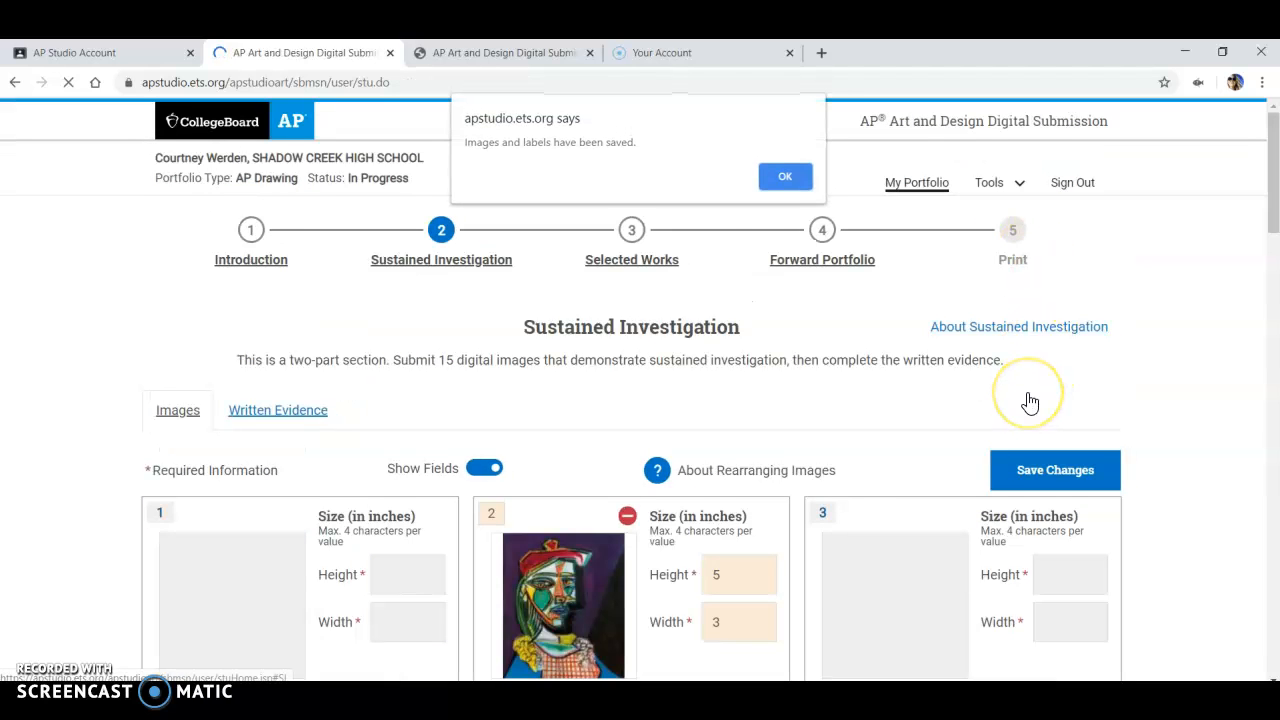
click(785, 176)
- Examine the rearranged Sustained Investigation image slots and their size, material and process fields
scroll(837, 340, down, 3)
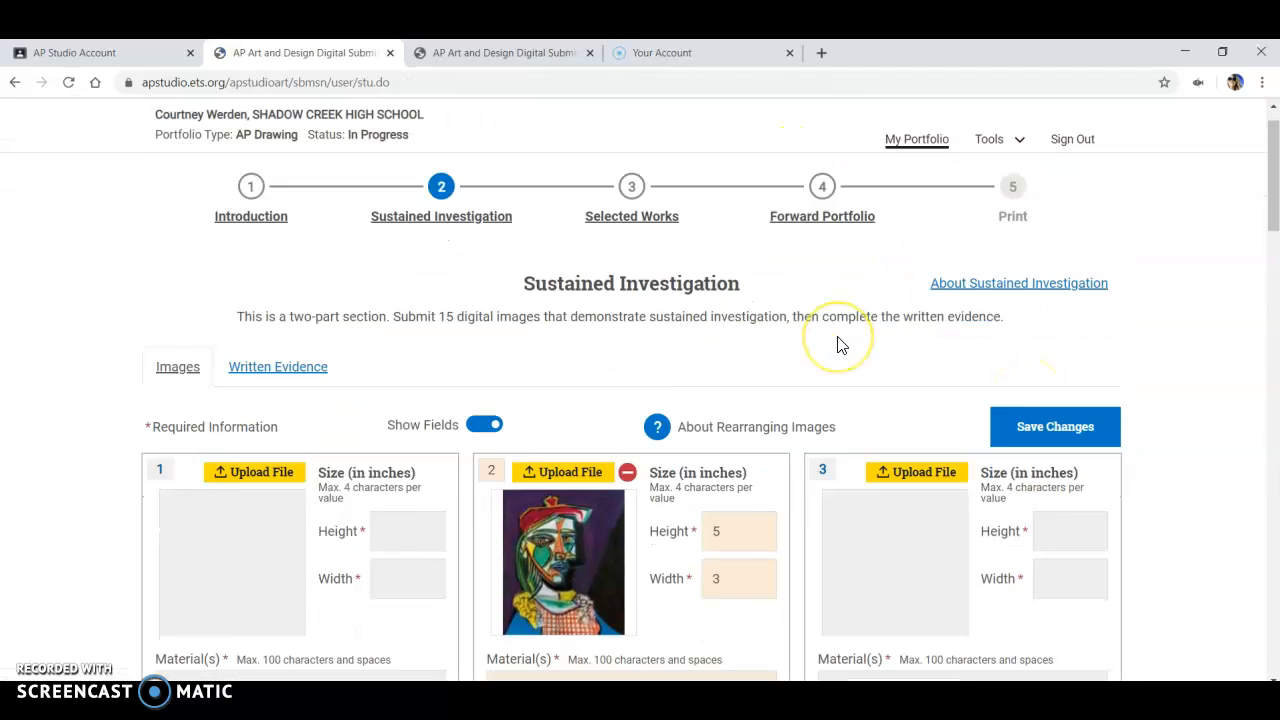
scroll(837, 337, down, 4)
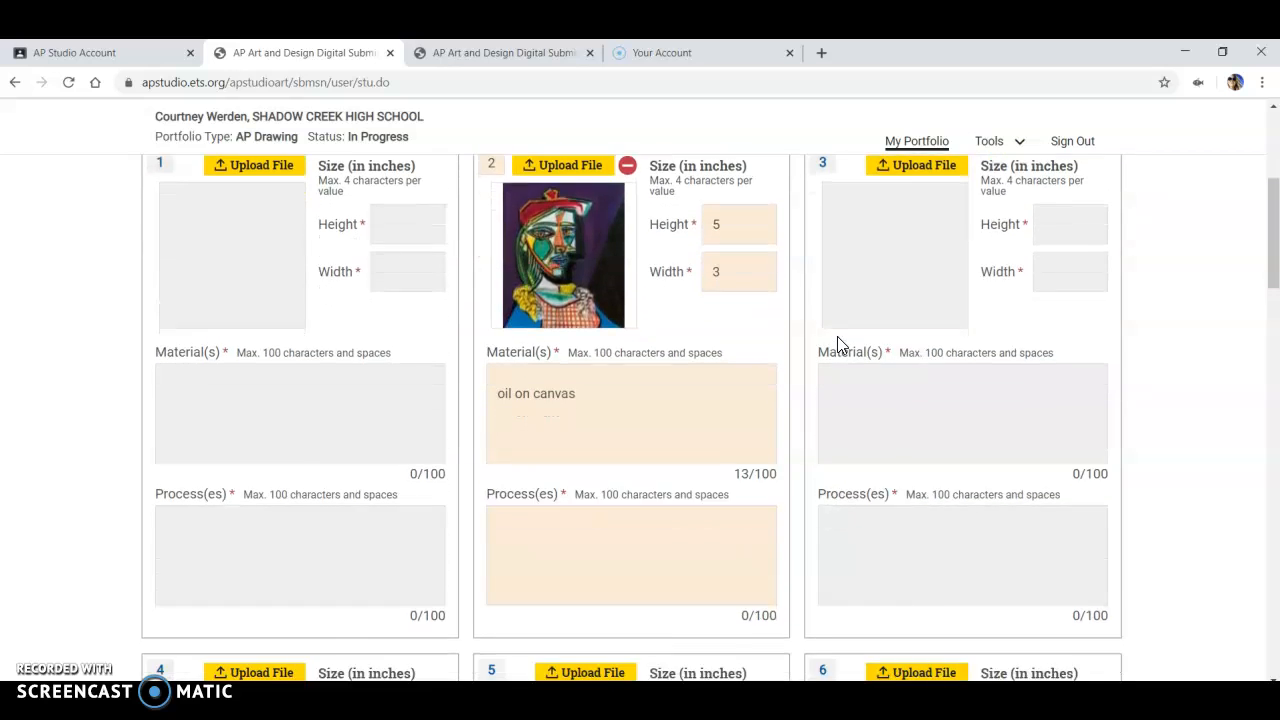
scroll(838, 340, up, 4)
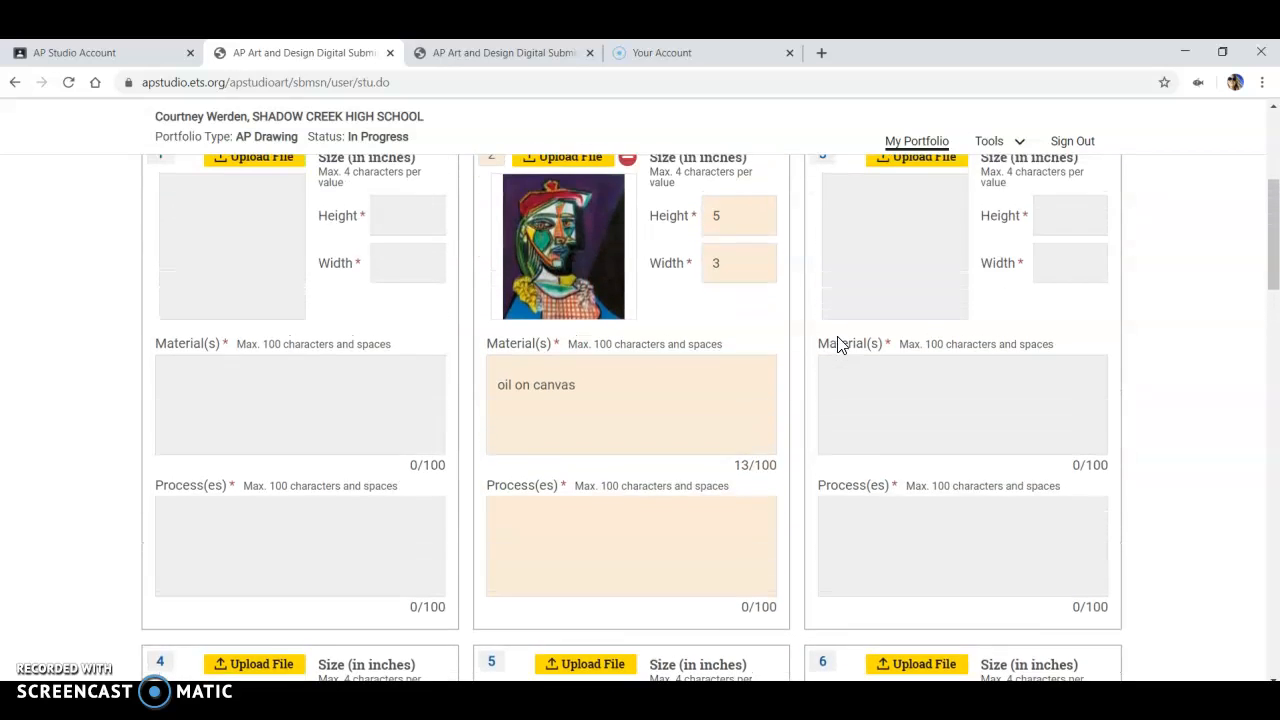
scroll(838, 337, down, 1)
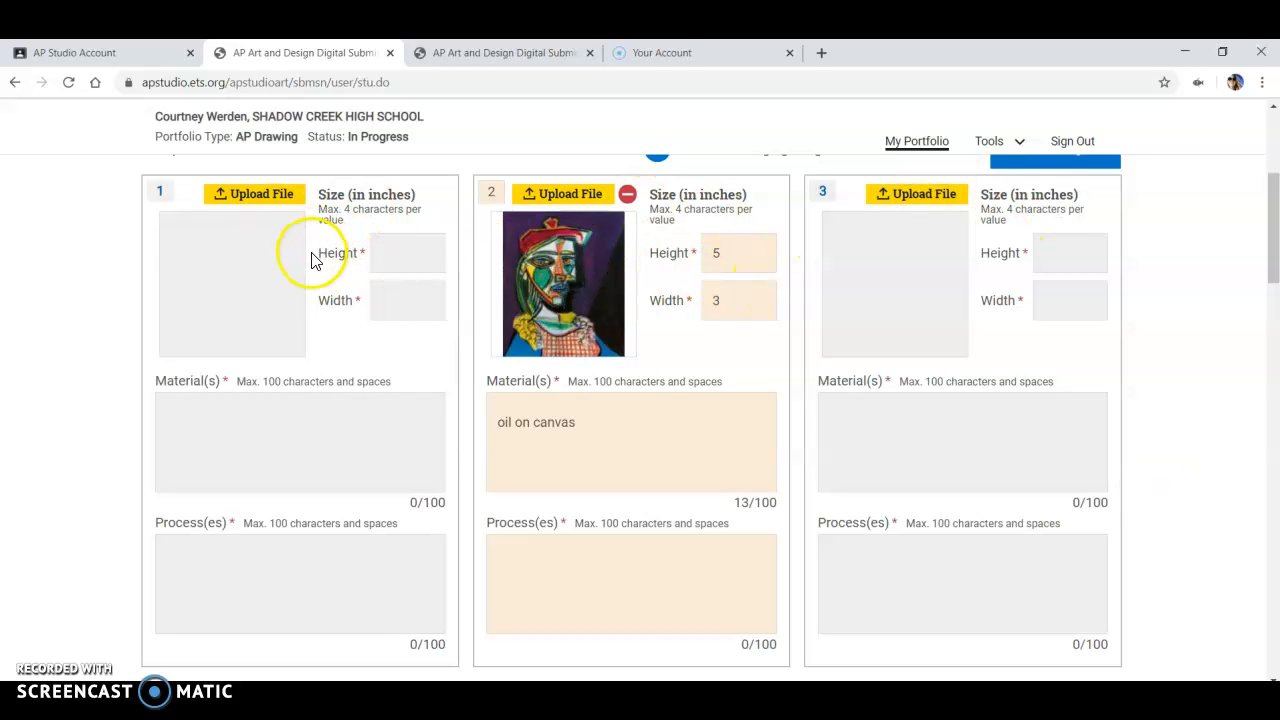
scroll(429, 320, up, 3)
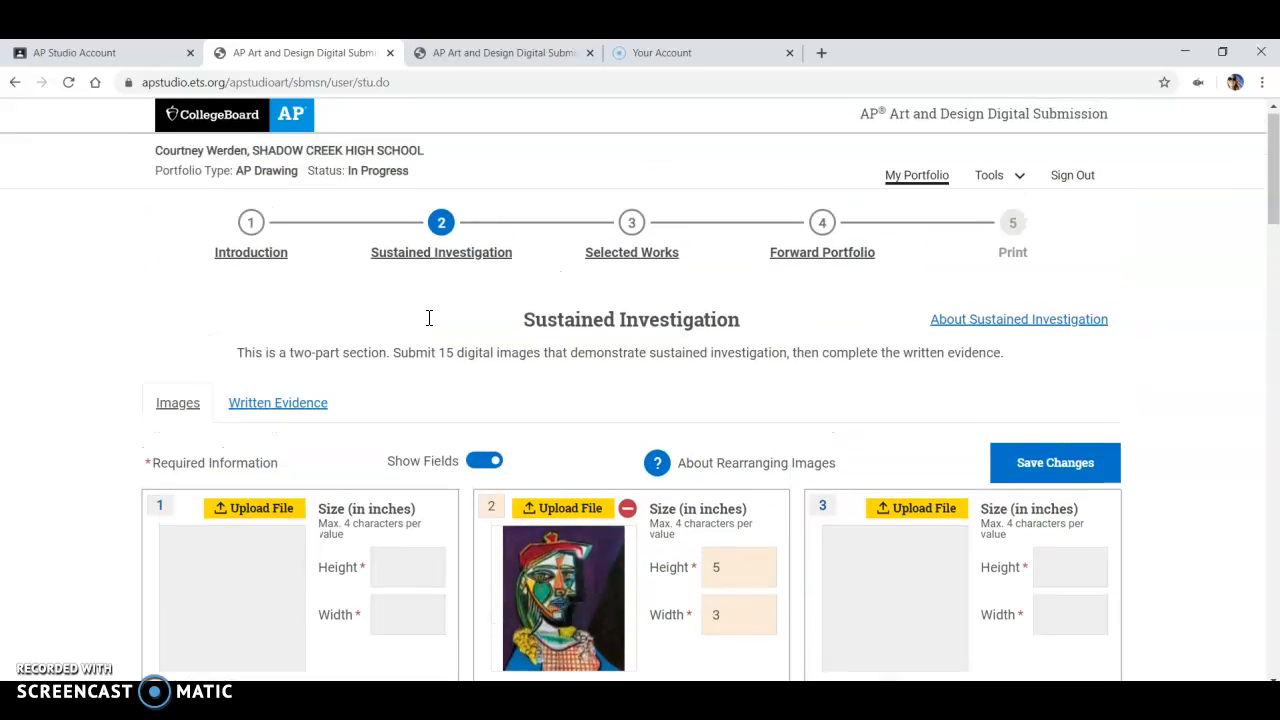
scroll(429, 318, down, 1)
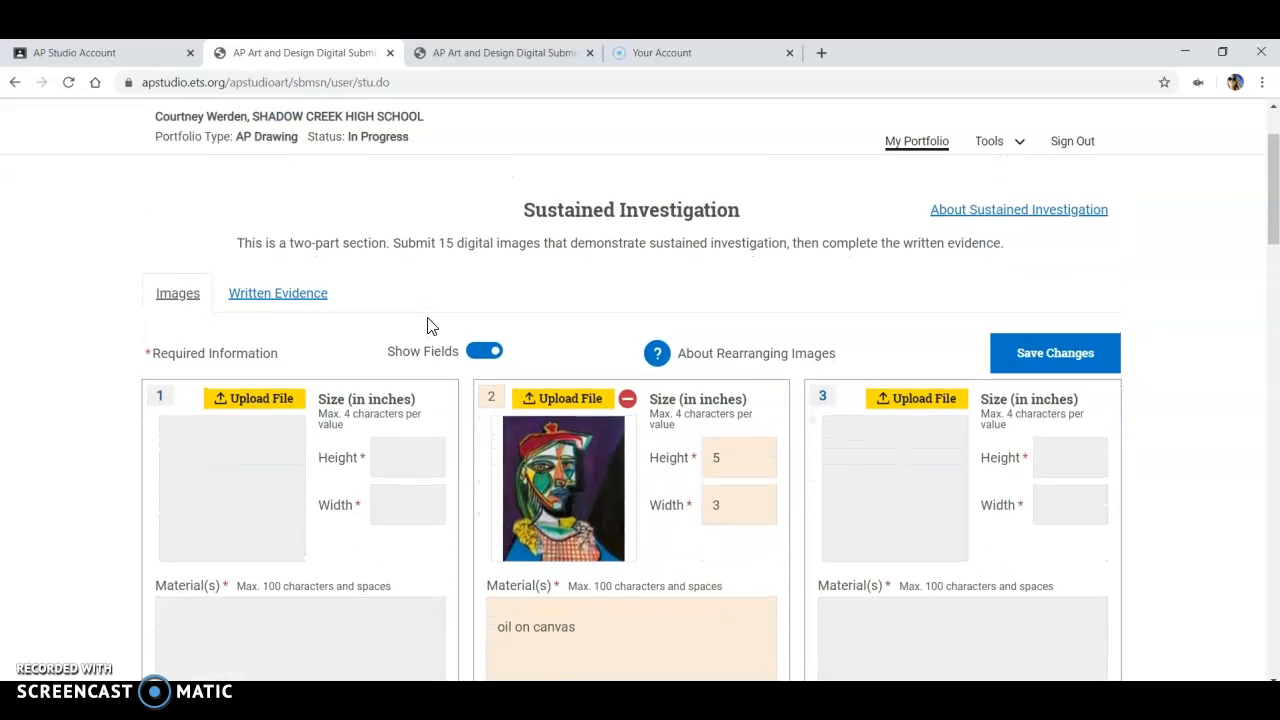
scroll(430, 326, down, 2)
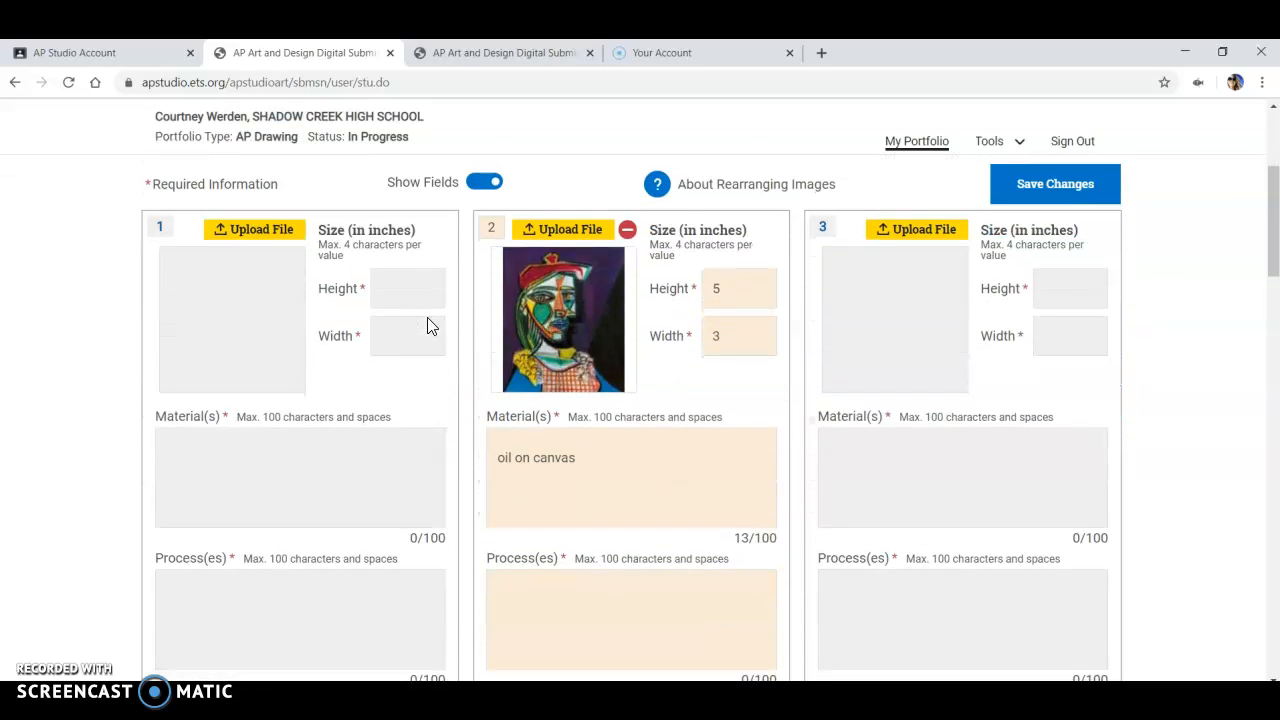
scroll(427, 317, down, 5)
scroll(427, 317, up, 8)
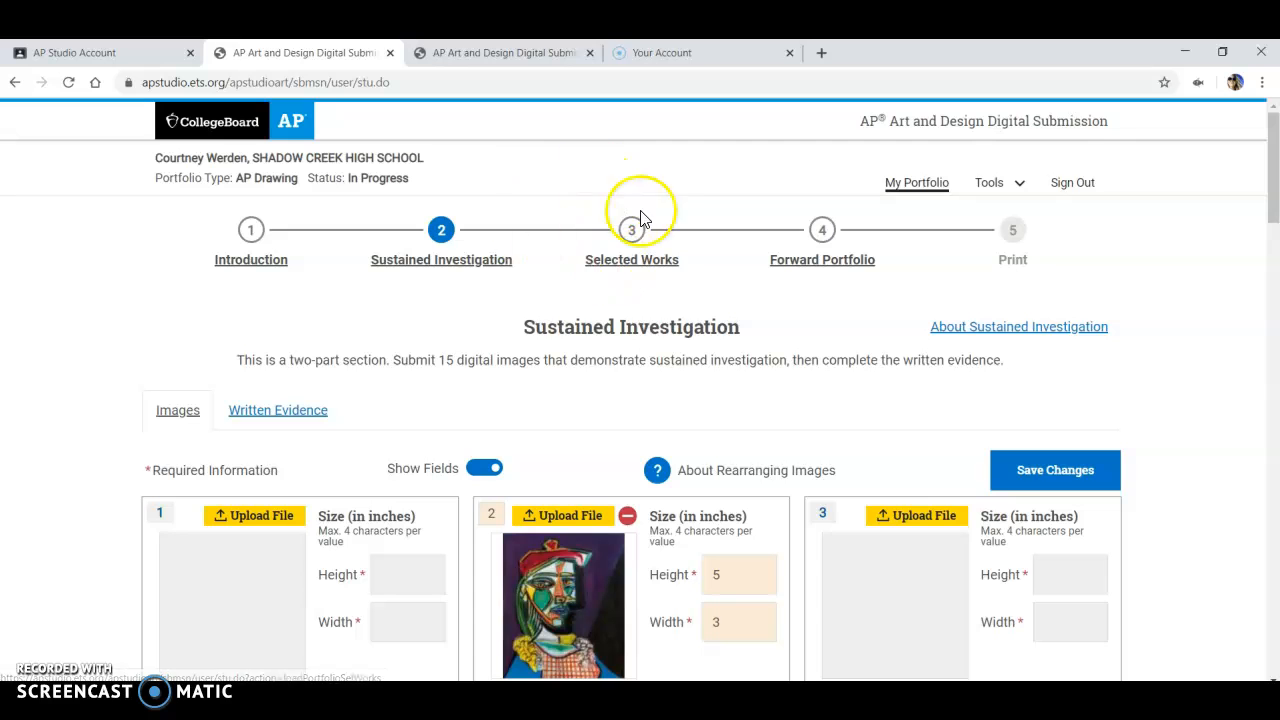
- Open the Selected Works section and read its submission instructions, acknowledgement statement and first image slots
click(614, 268)
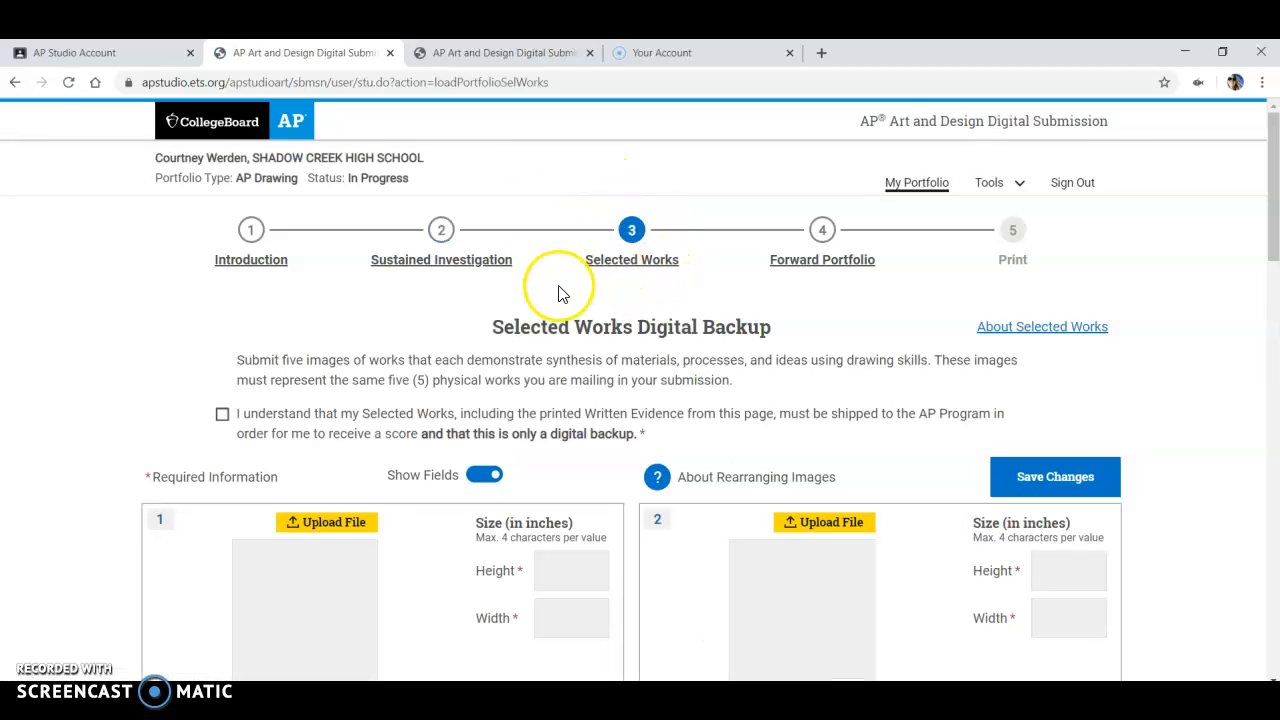
scroll(556, 295, down, 1)
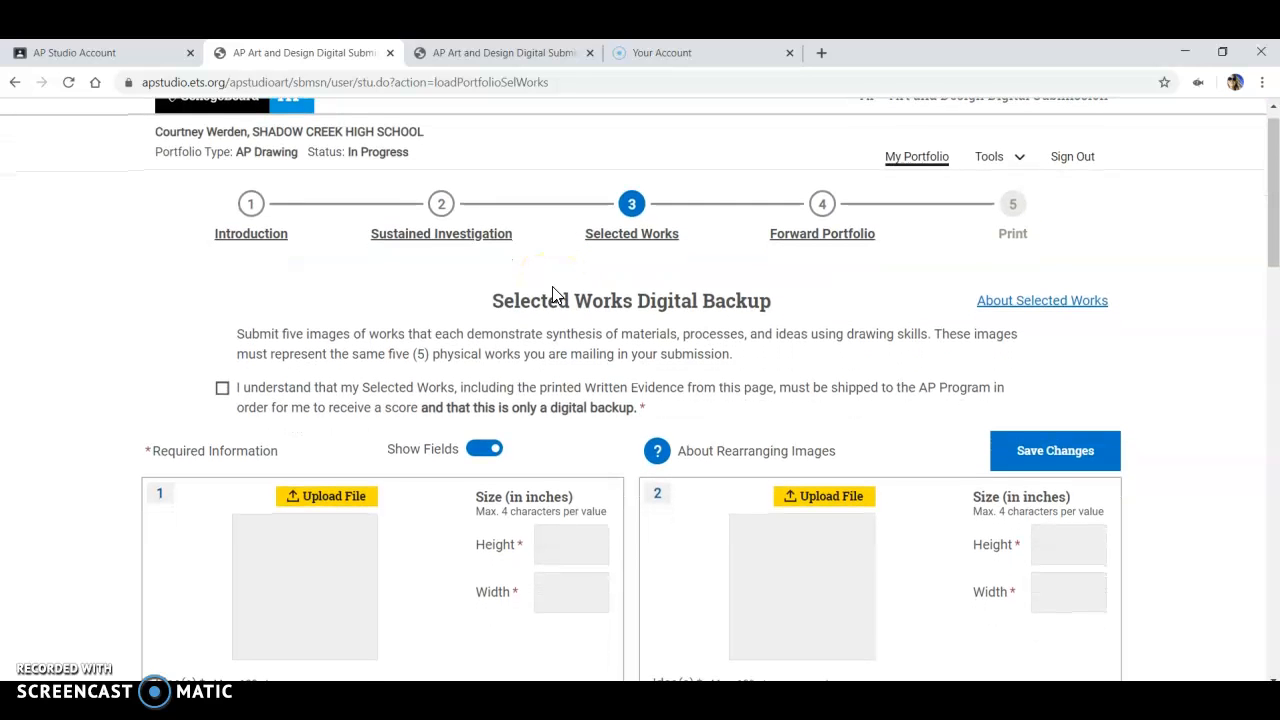
scroll(556, 295, down, 1)
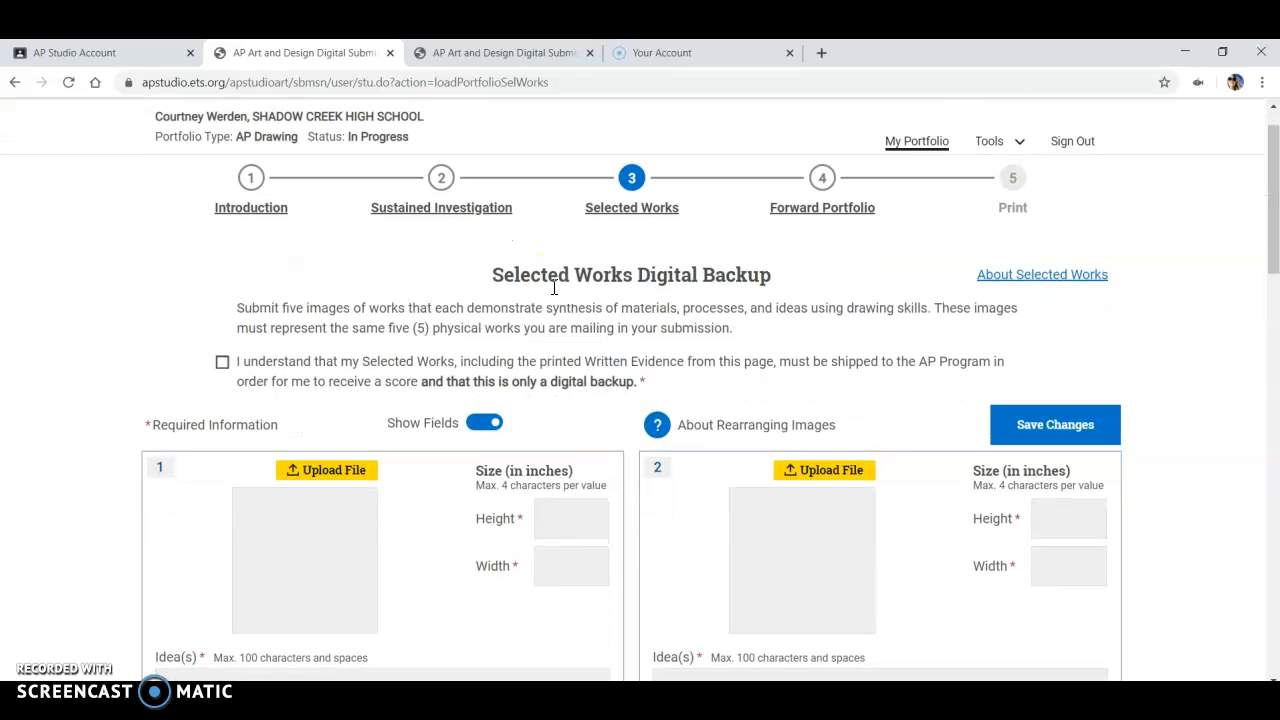
scroll(554, 288, down, 1)
scroll(553, 290, down, 2)
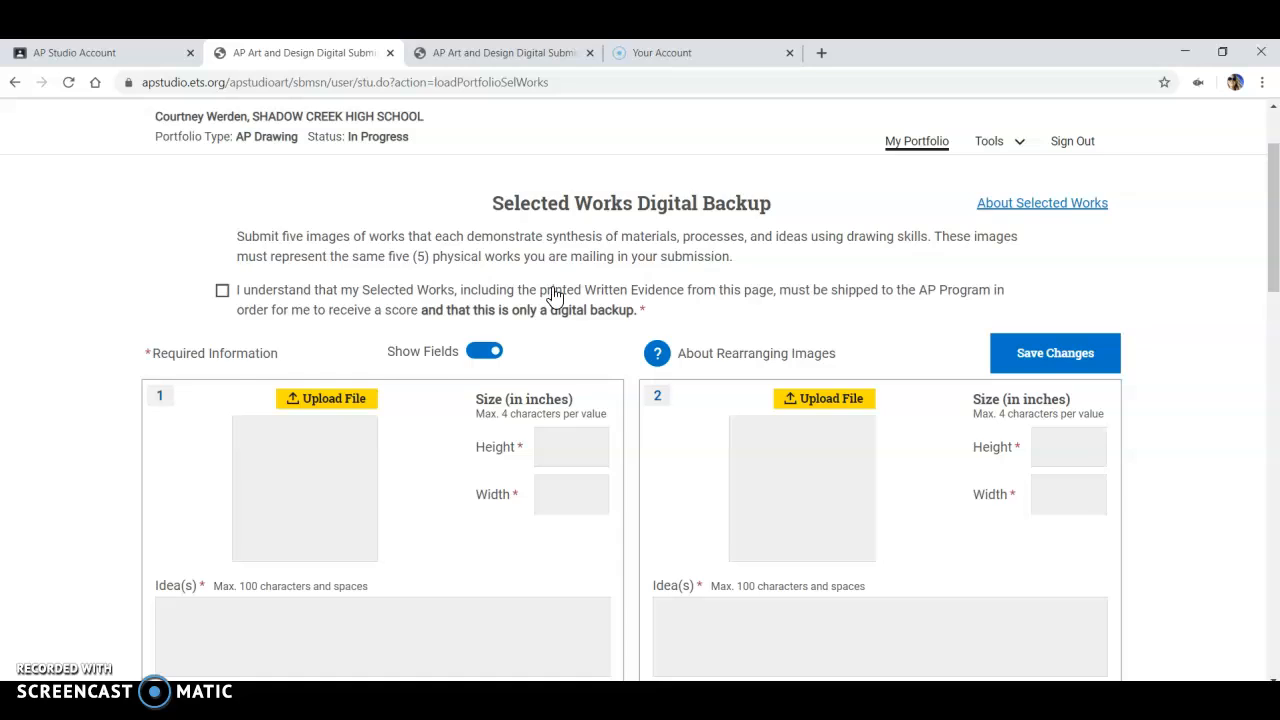
scroll(555, 294, down, 2)
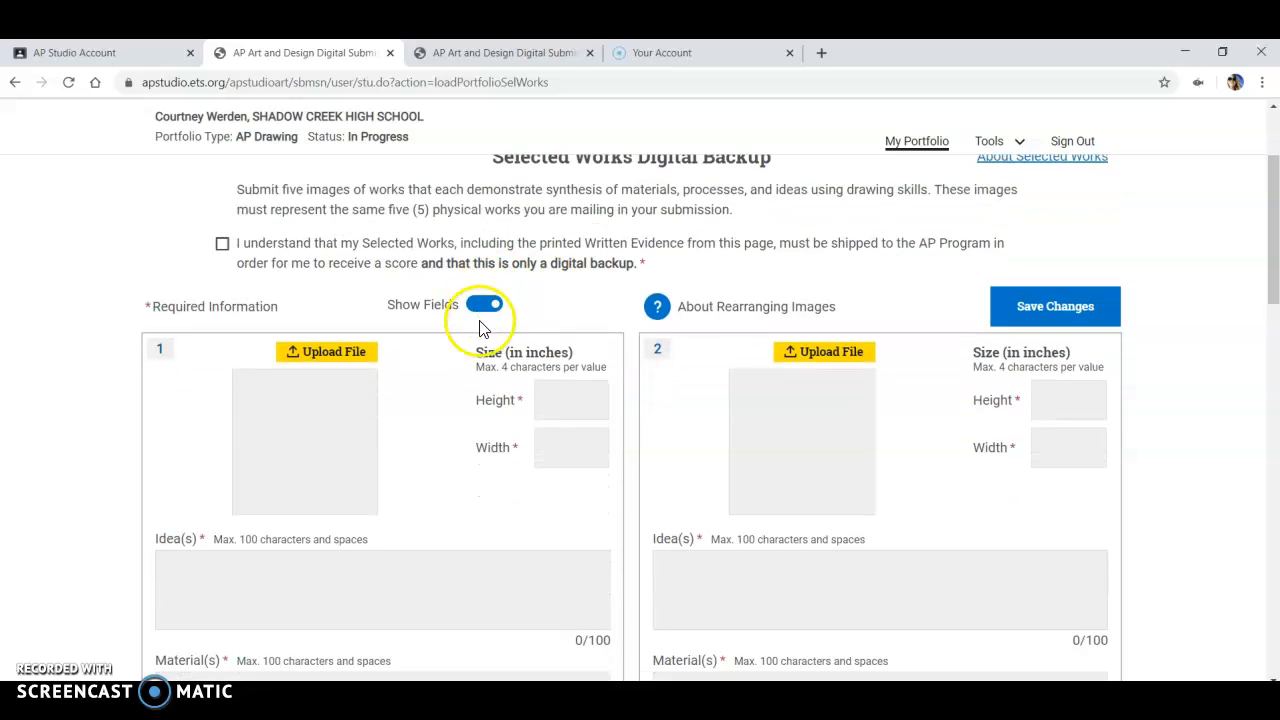
- Upload the picasso2 JPG file from the Desktop into Selected Works image slot 1
click(424, 417)
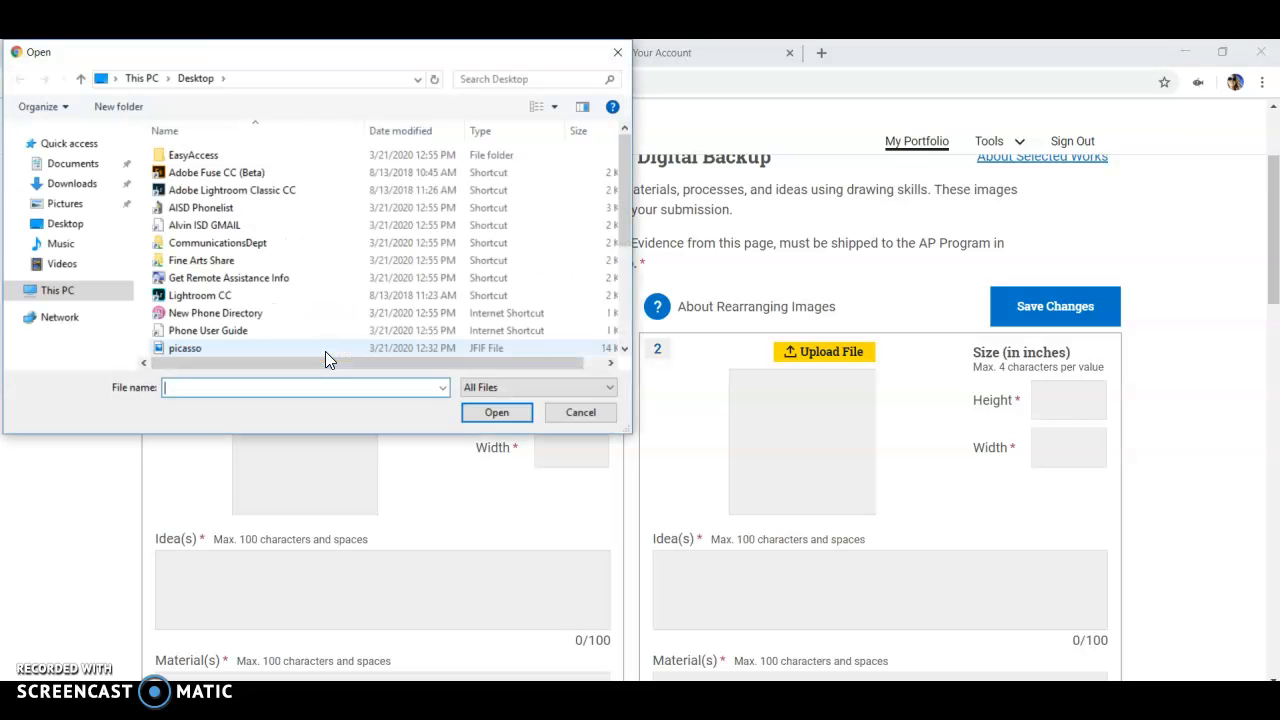
drag(624, 229, 622, 268)
click(337, 305)
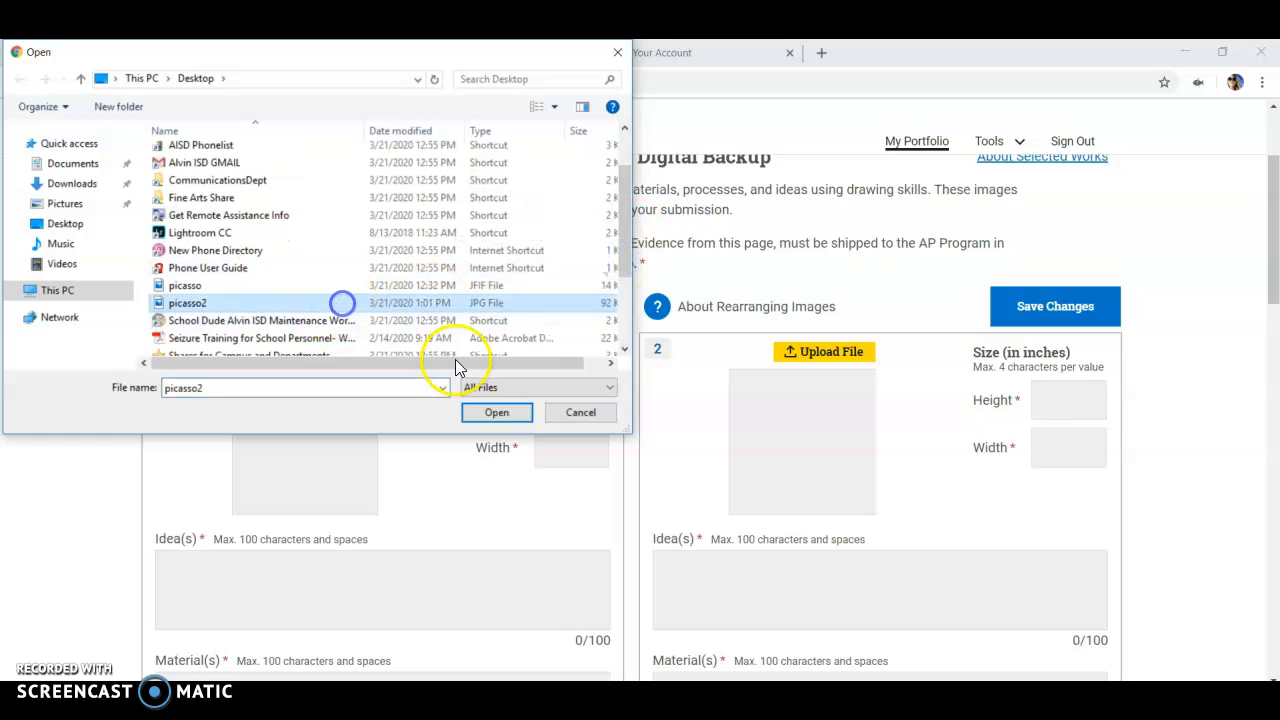
click(493, 422)
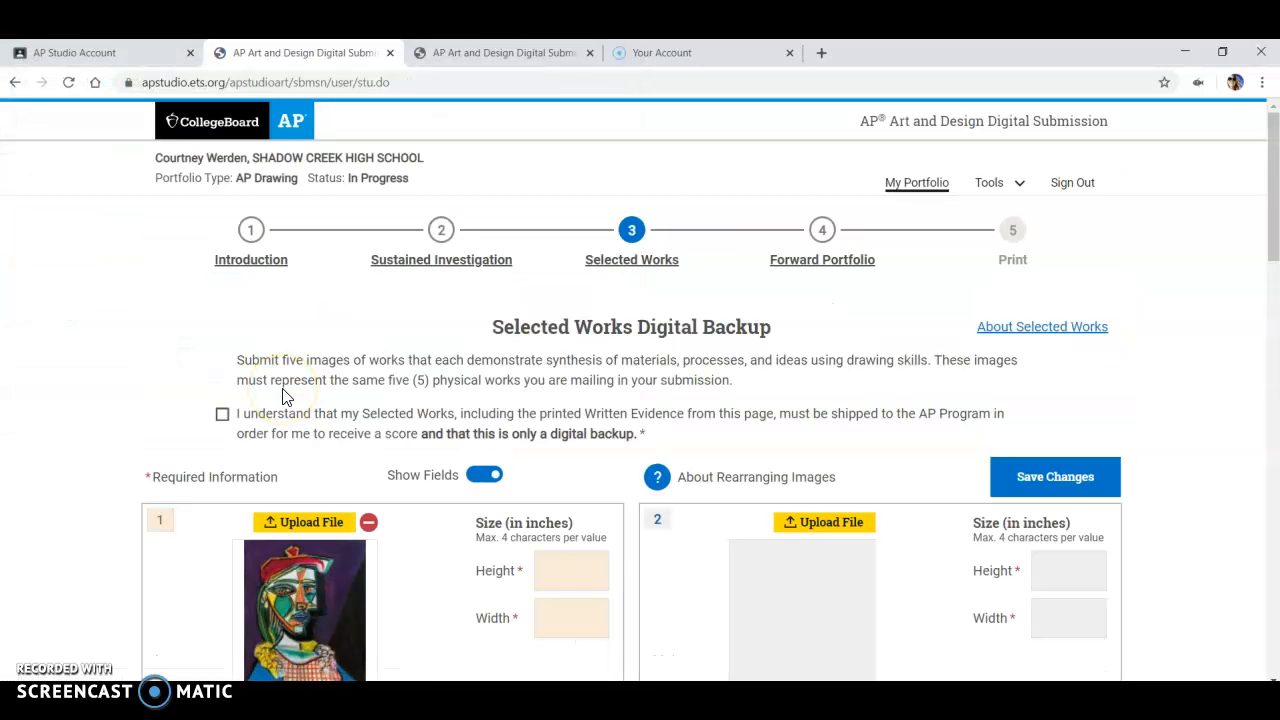
- Examine the Selected Works slots, checking the height, width, idea, material and process fields each image requires
scroll(470, 557, down, 3)
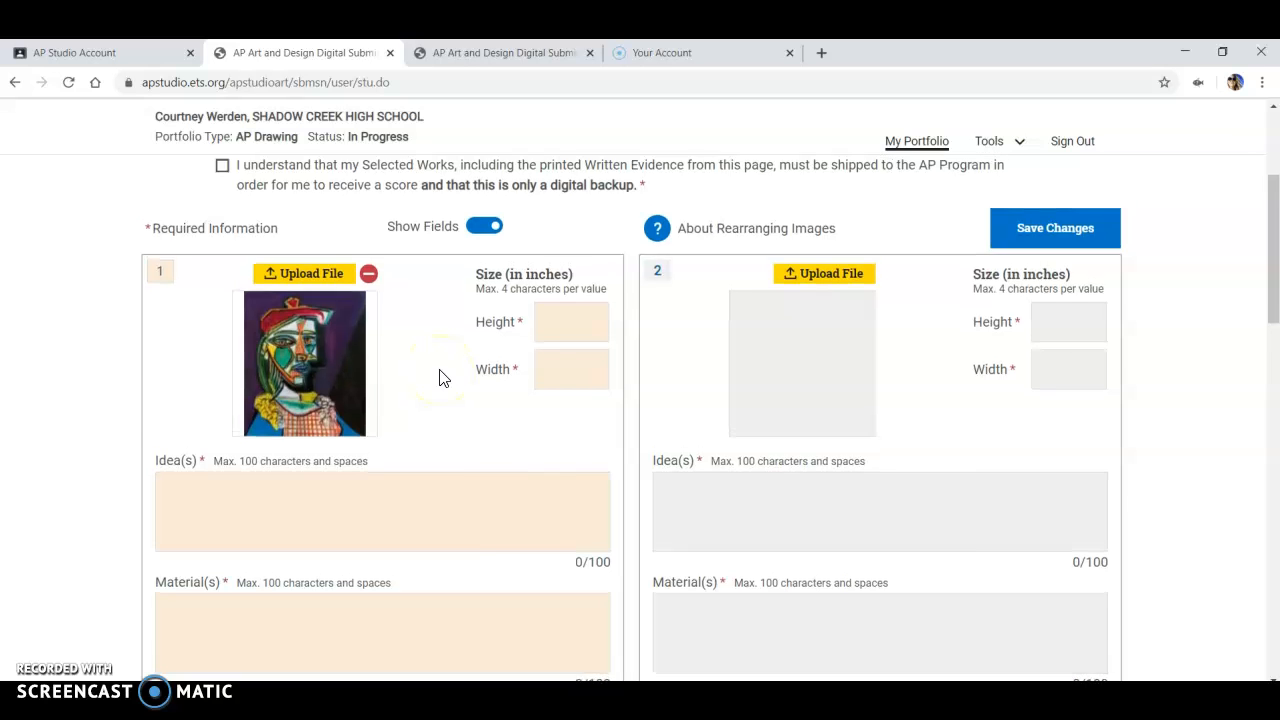
scroll(443, 376, up, 3)
scroll(443, 376, down, 4)
scroll(440, 378, down, 2)
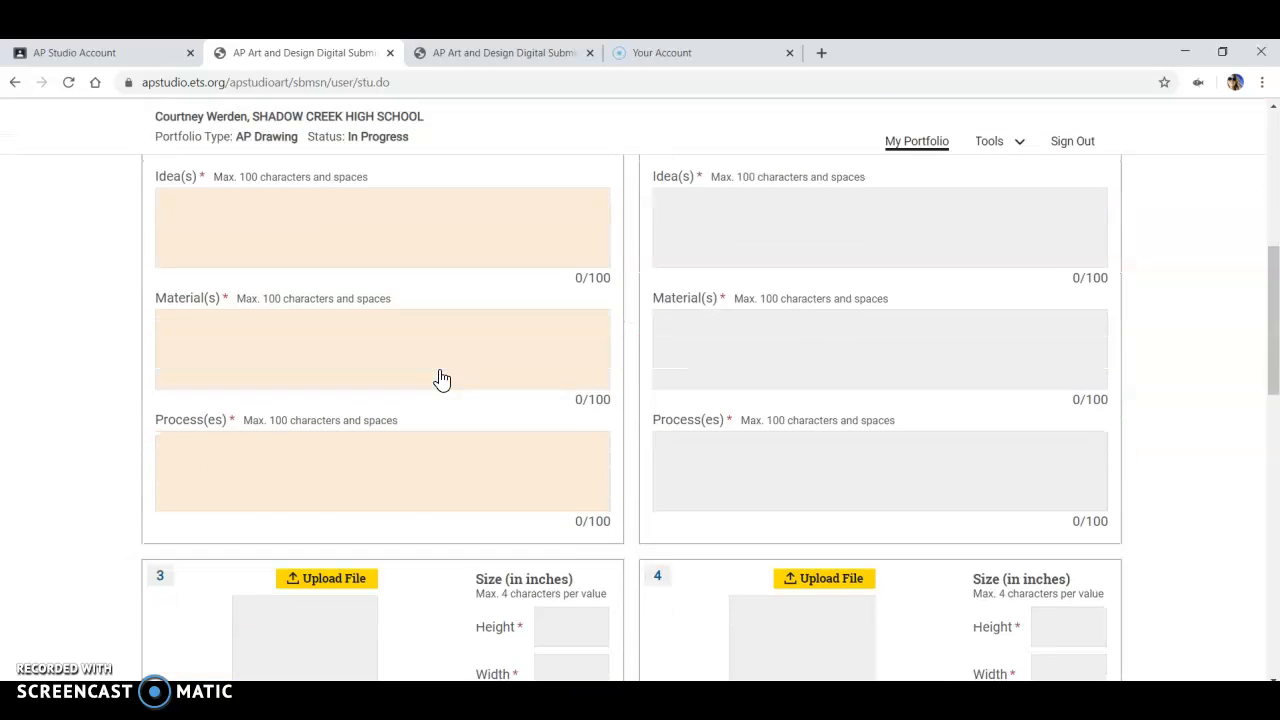
scroll(440, 378, up, 1)
scroll(439, 376, up, 1)
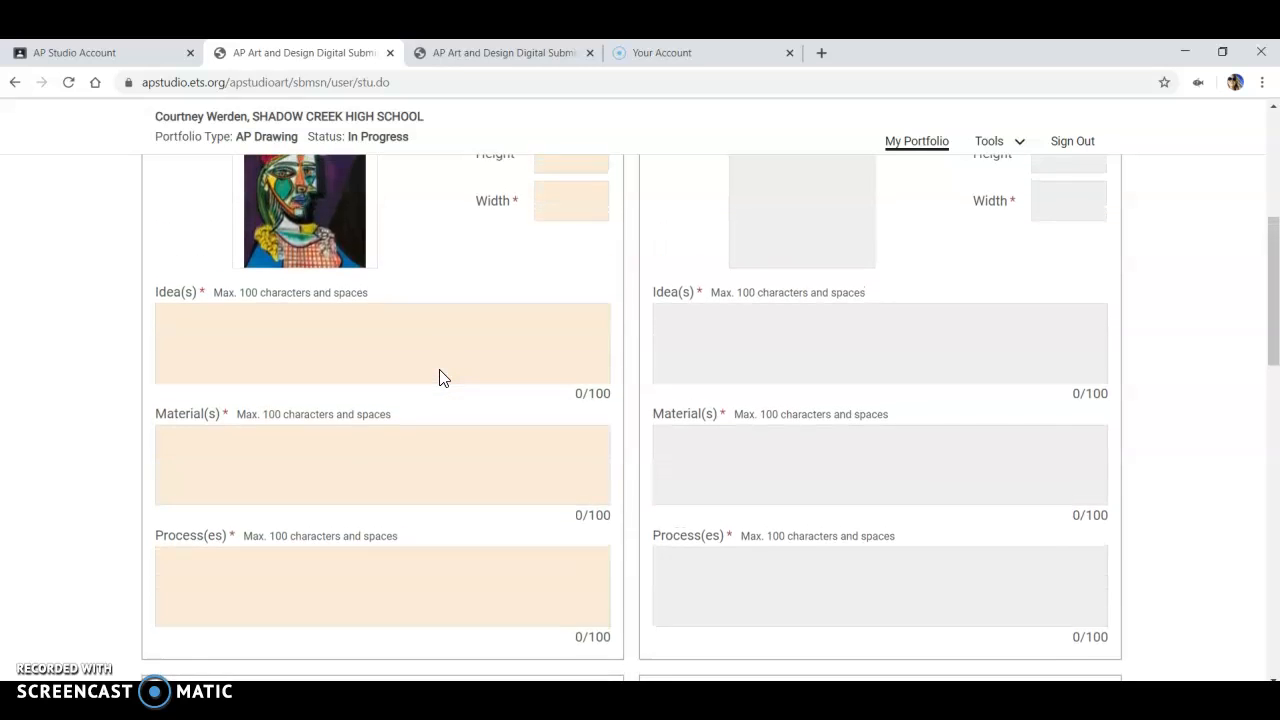
click(376, 392)
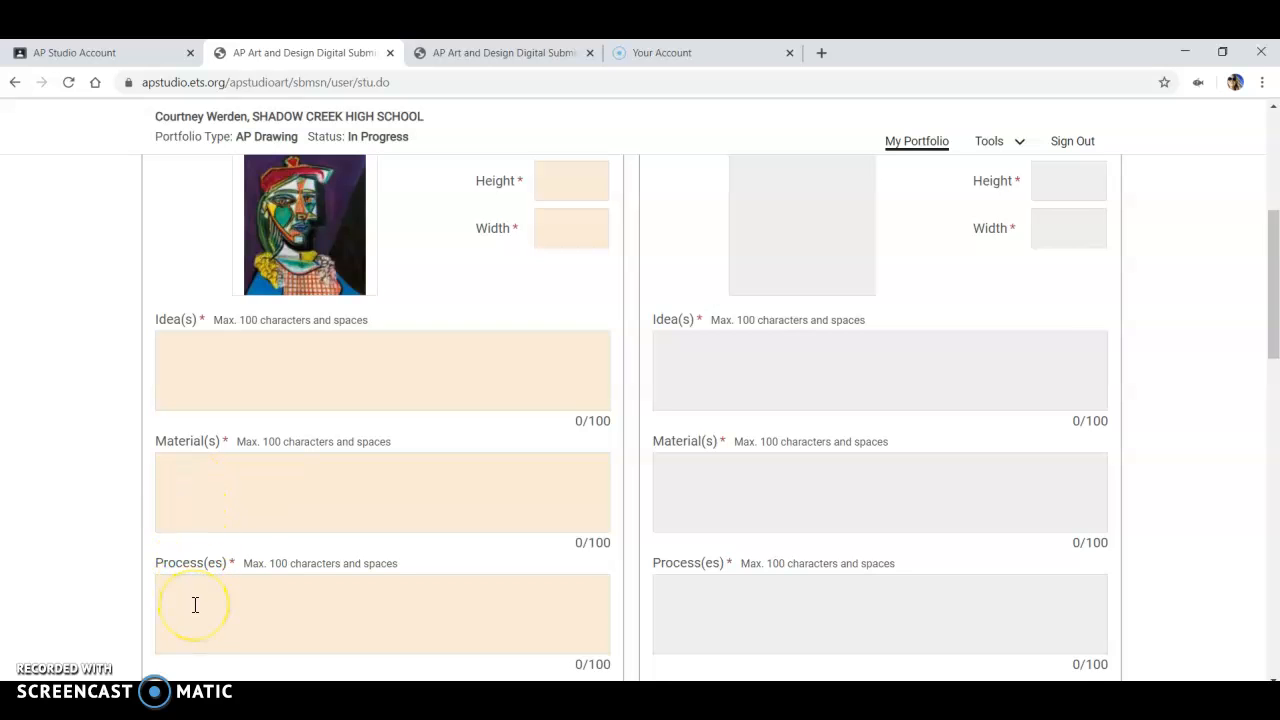
scroll(195, 604, up, 3)
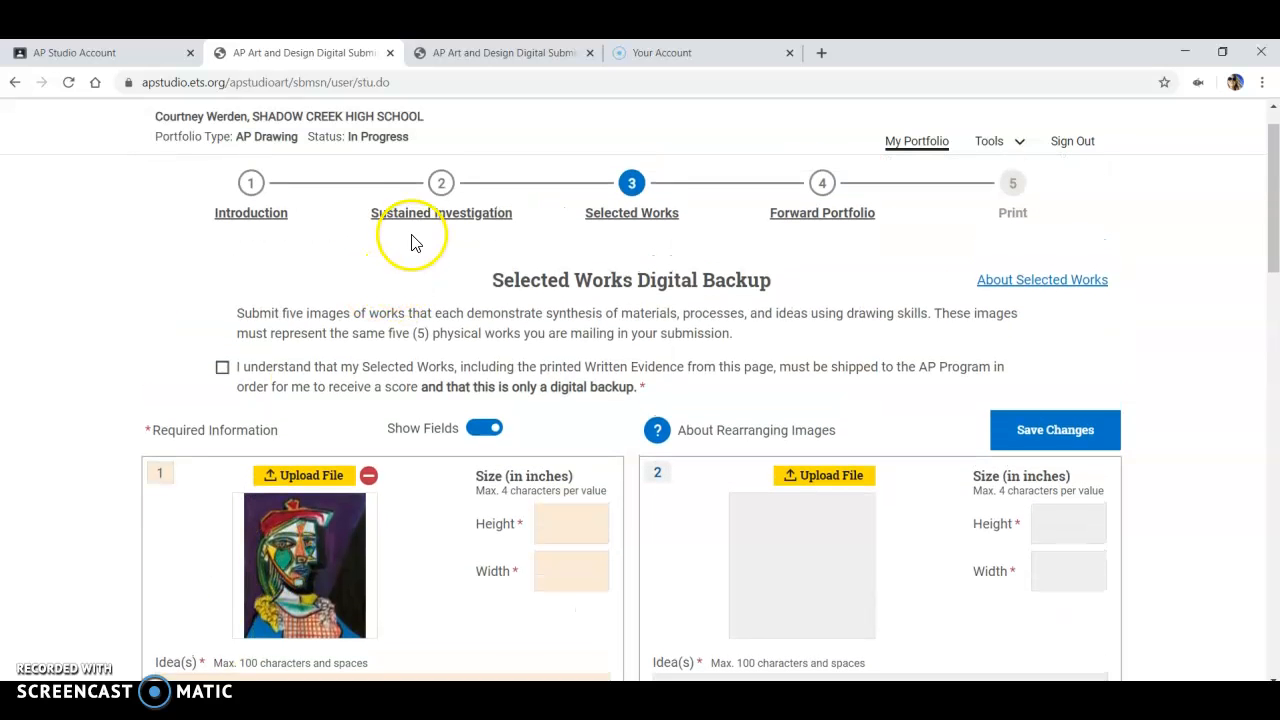
scroll(431, 412, down, 3)
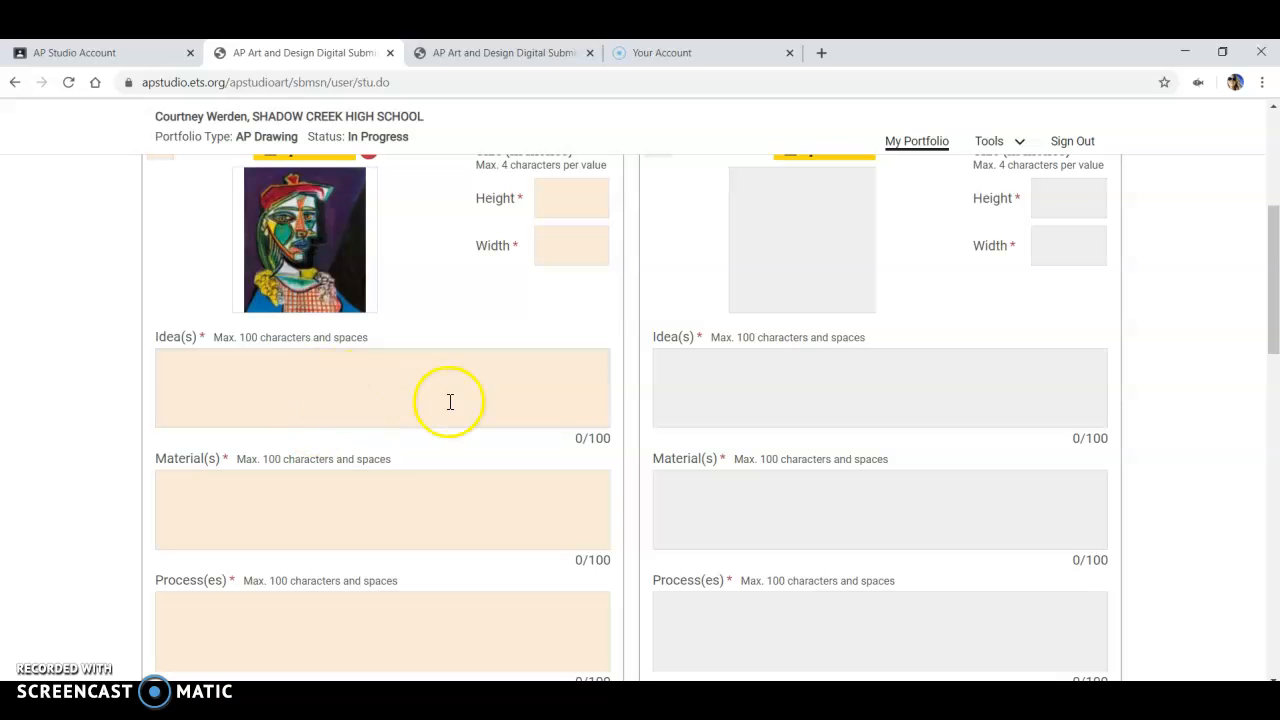
scroll(449, 401, up, 3)
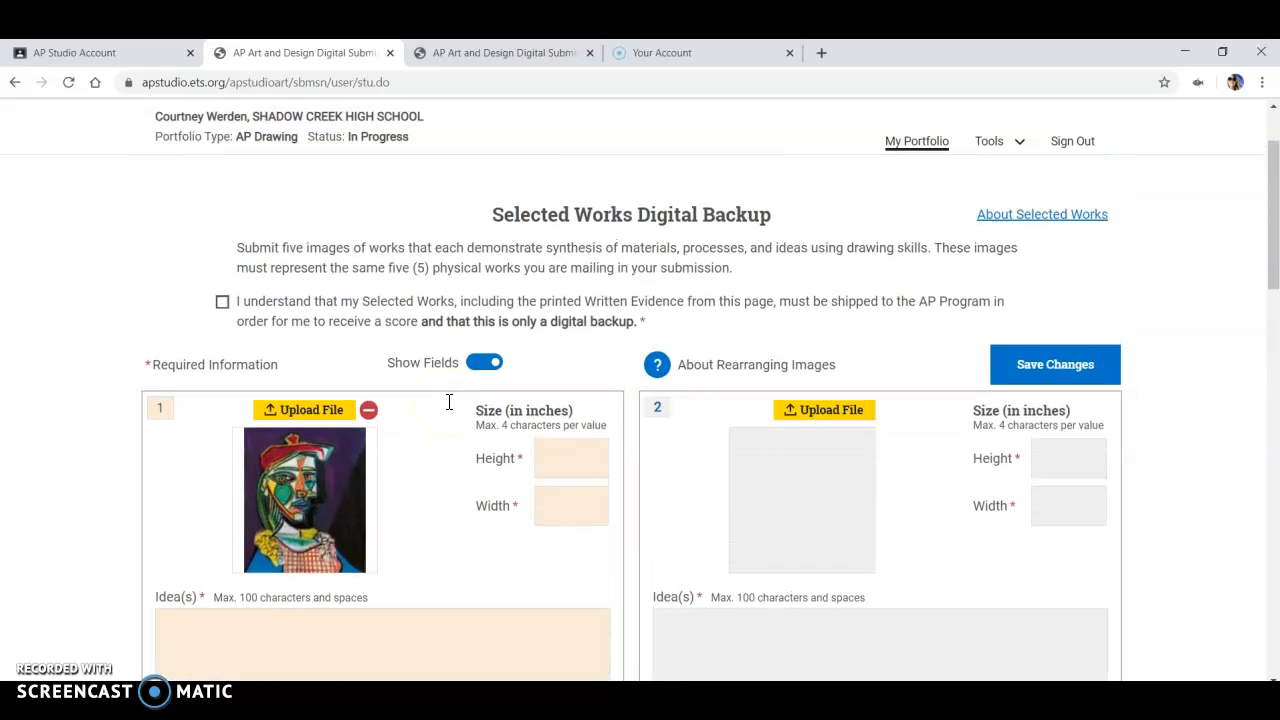
scroll(449, 405, down, 1)
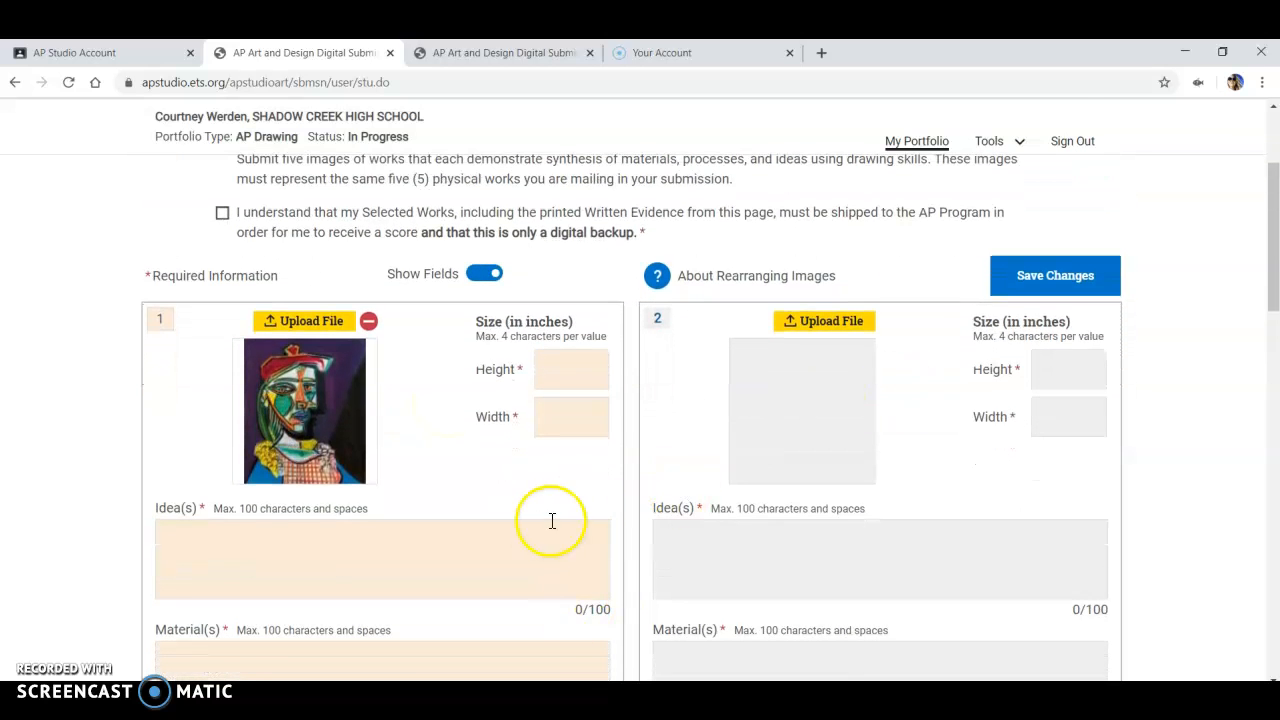
scroll(551, 520, down, 2)
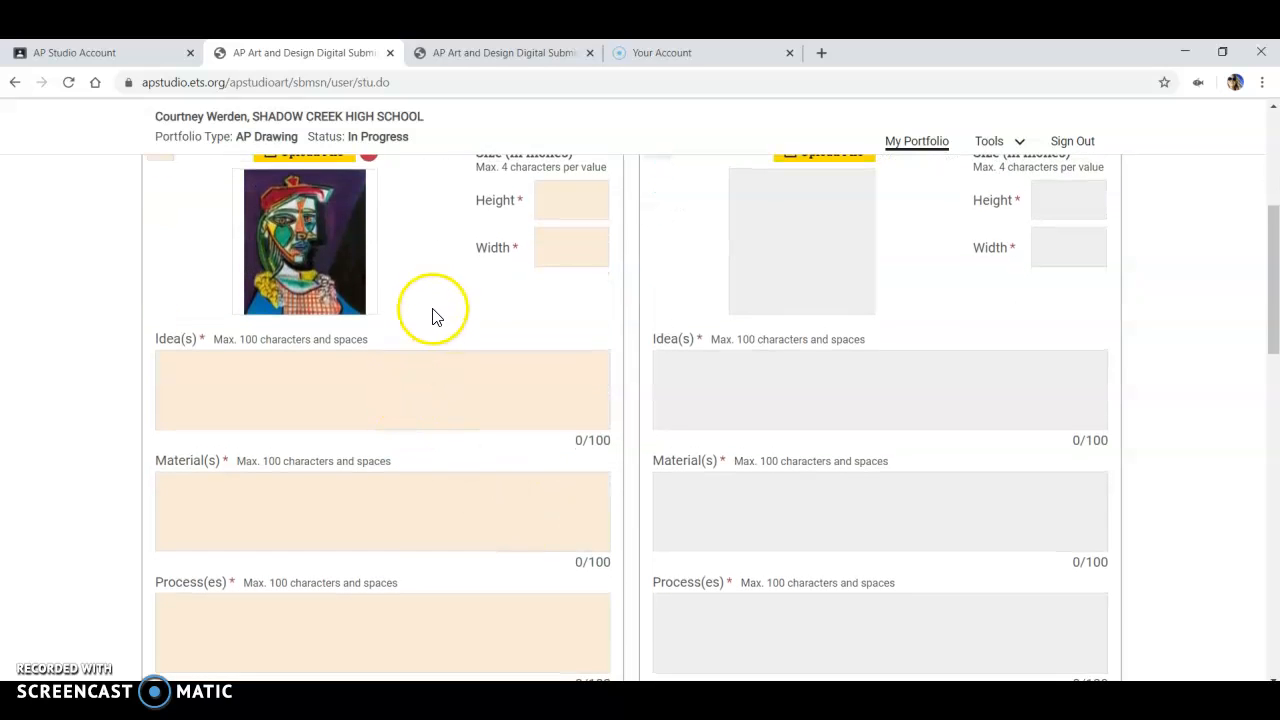
scroll(423, 342, down, 1)
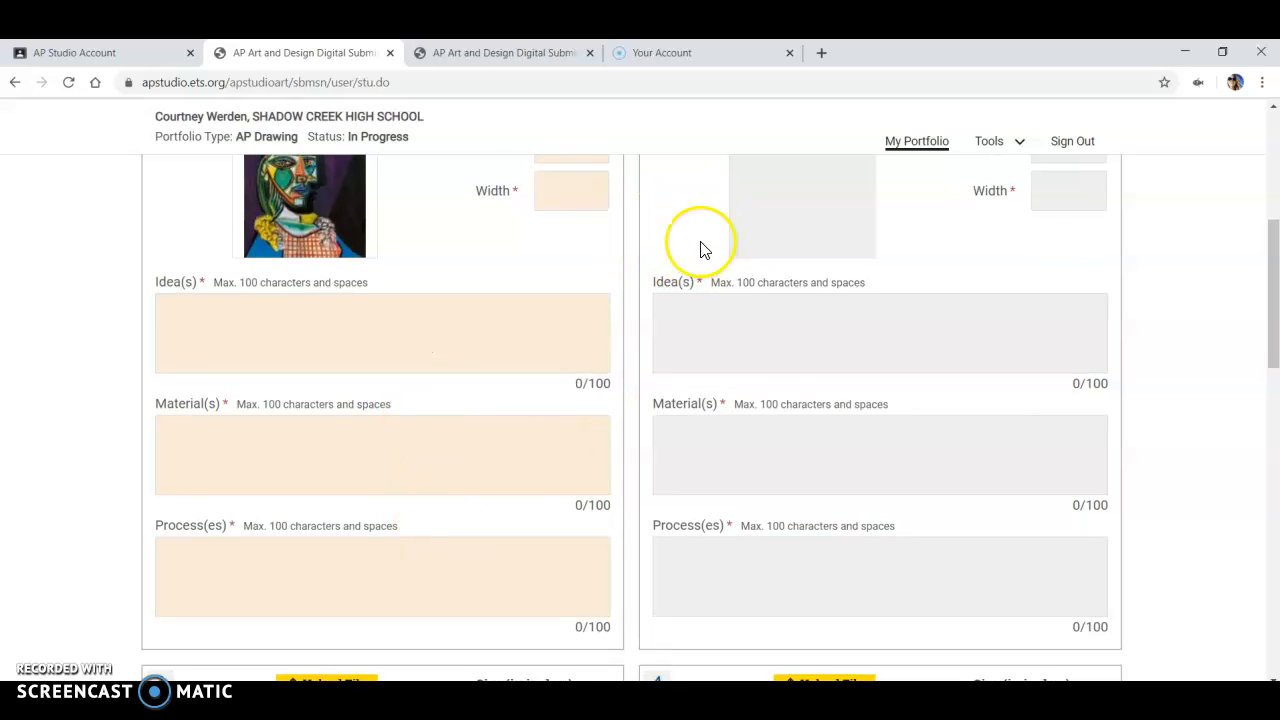
scroll(703, 249, up, 4)
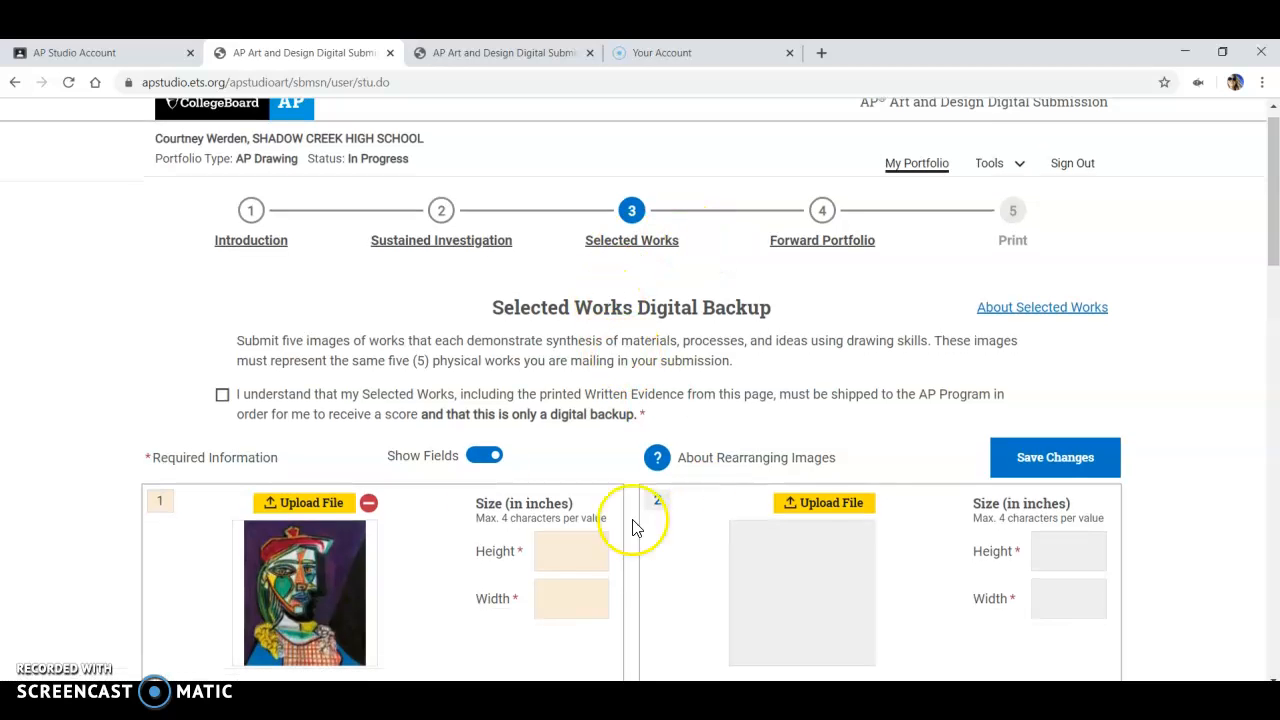
- Leave Selected Works without saving and return to the Sustained Investigation images to review their slots
click(425, 240)
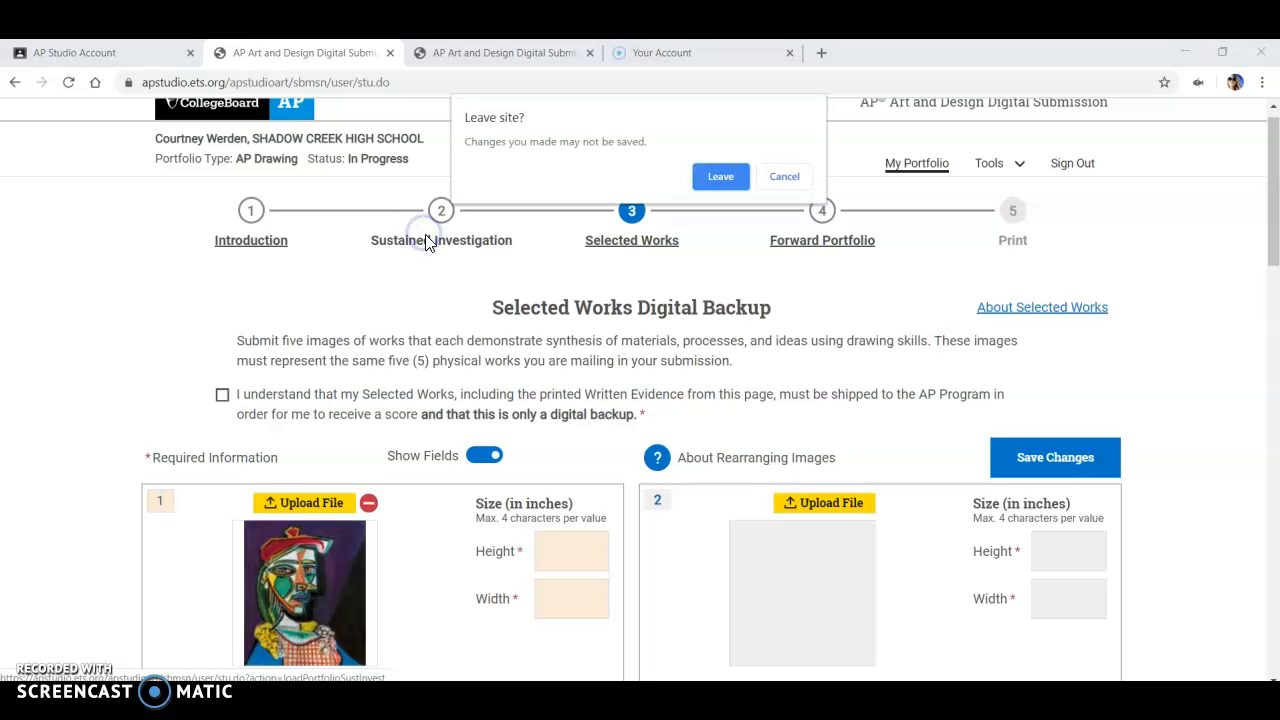
click(722, 176)
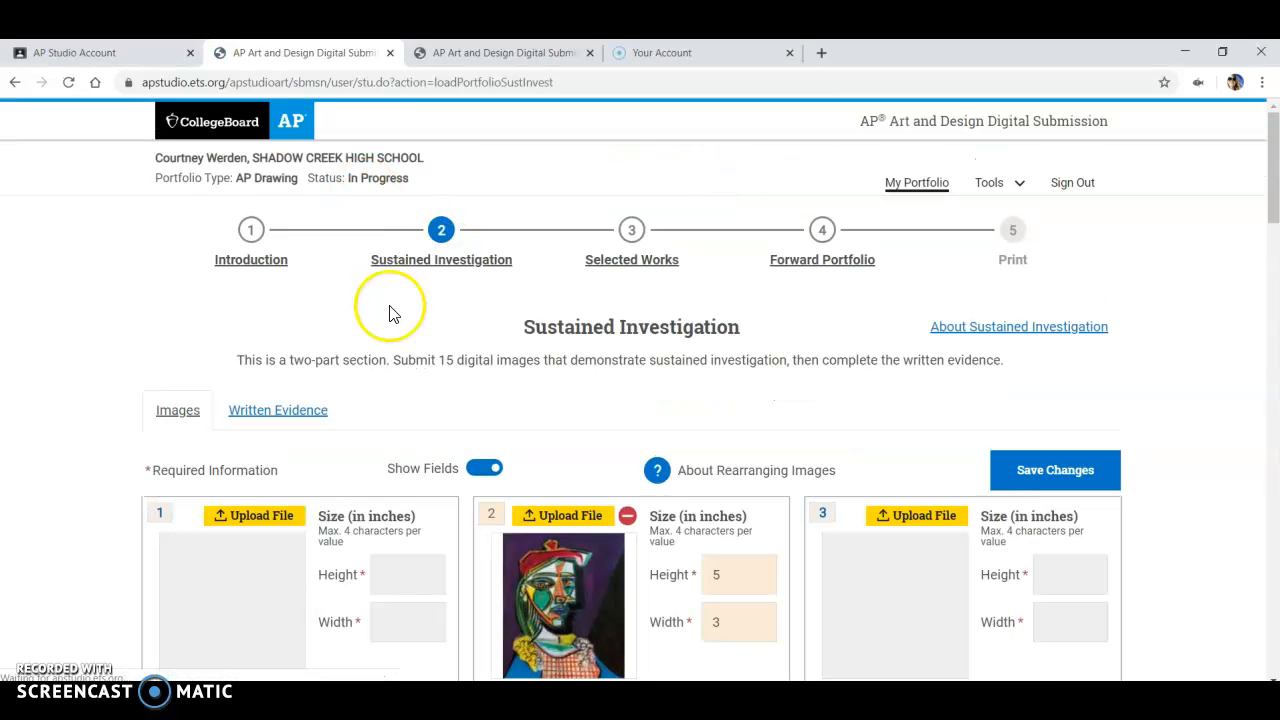
scroll(400, 325, down, 2)
scroll(418, 338, up, 1)
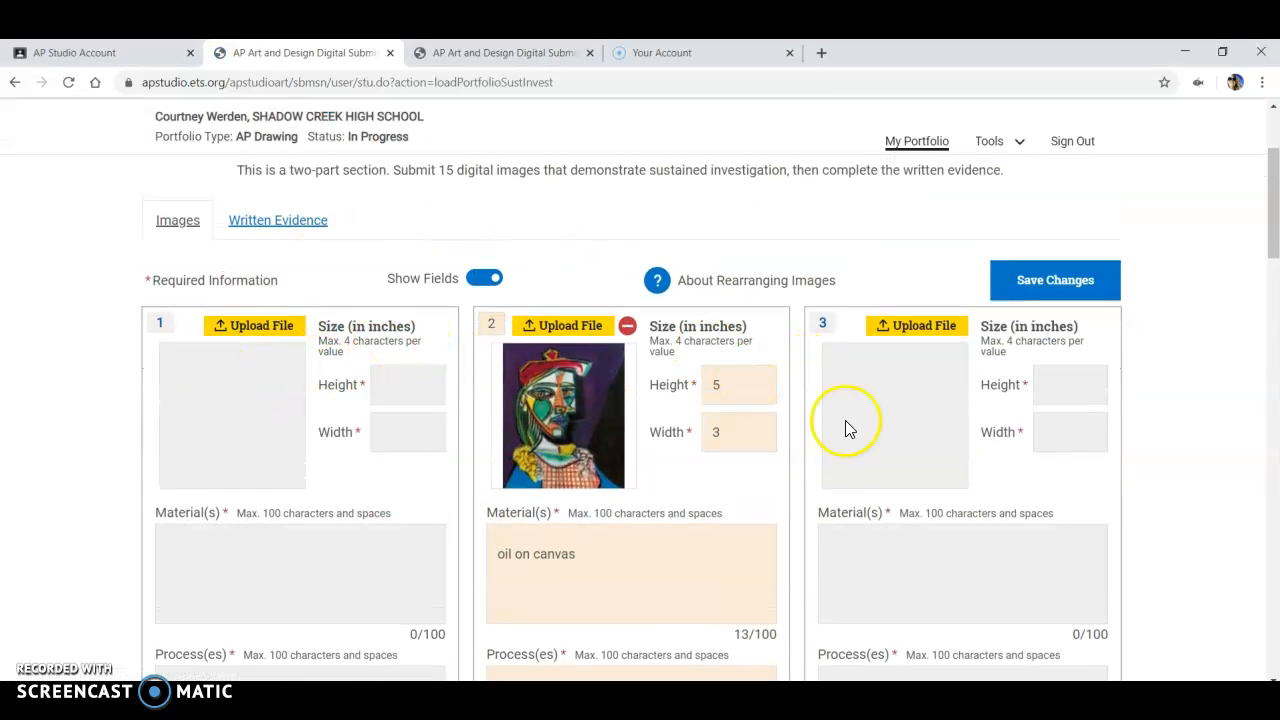
- Open the Written Evidence part of Sustained Investigation and review its prompts, response area and save option
click(284, 220)
scroll(443, 386, down, 3)
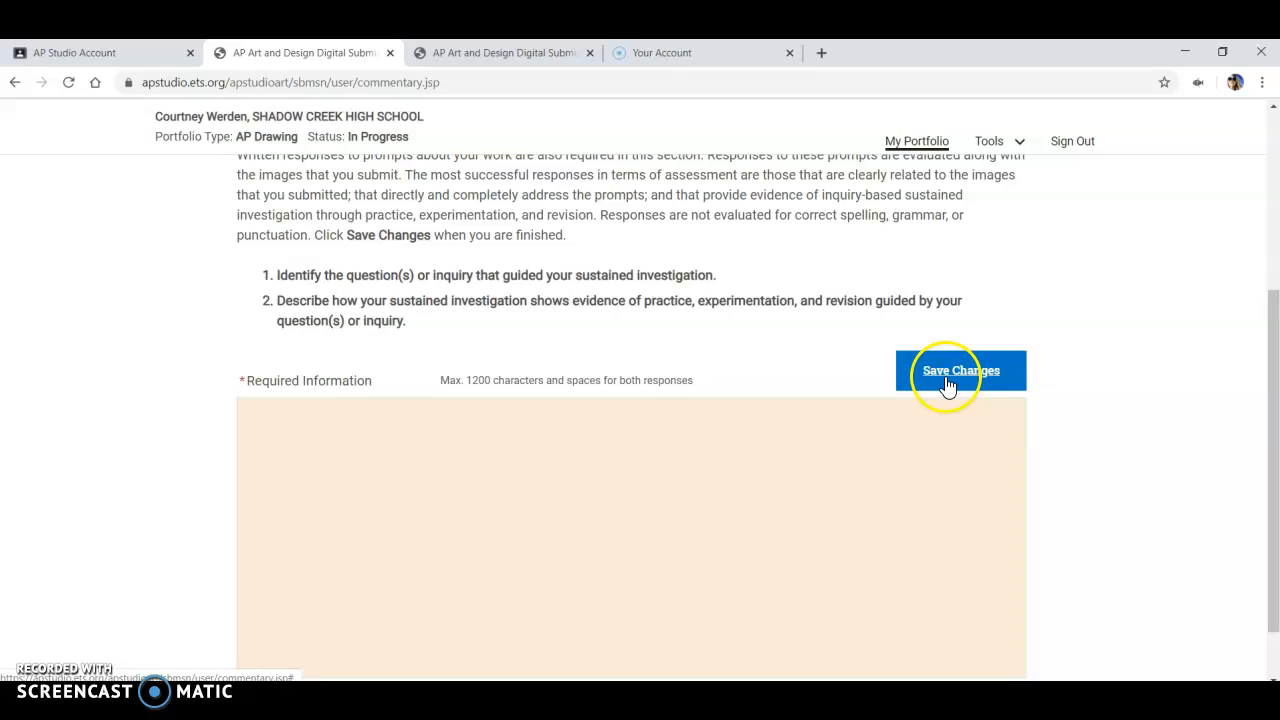
scroll(944, 386, up, 3)
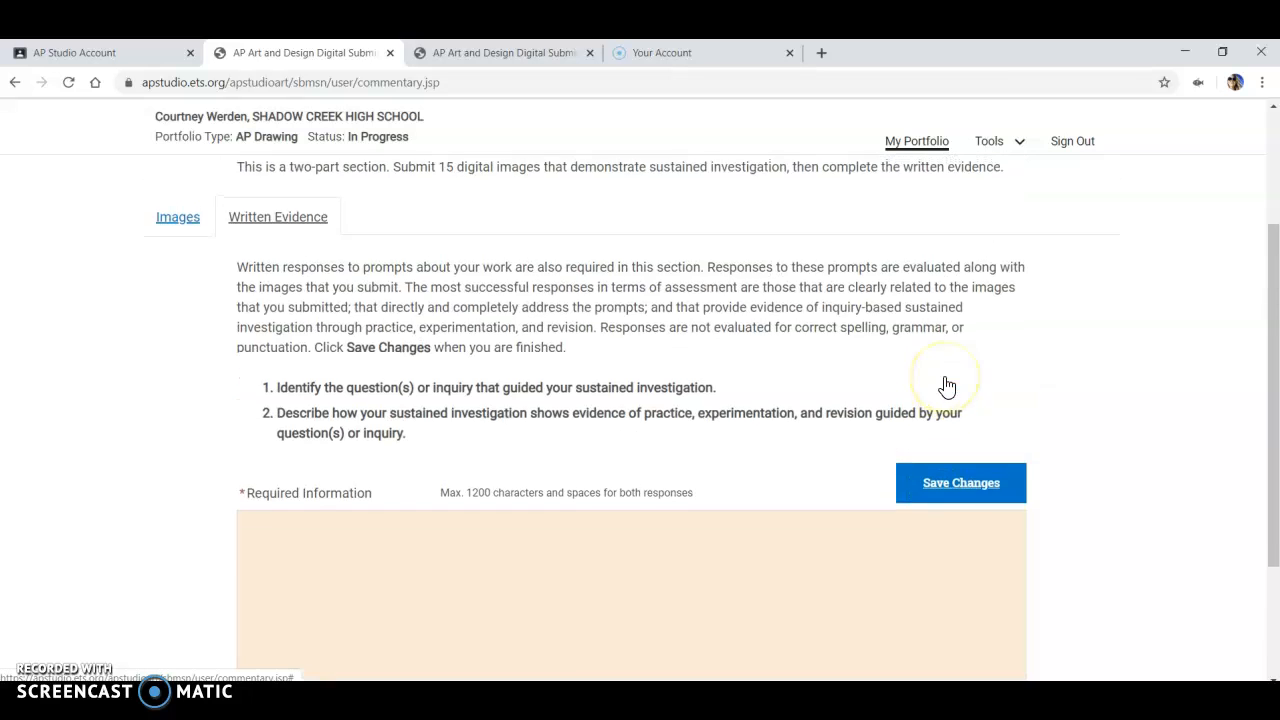
- Open Selected Works and tick the acknowledgement that the works and printed Written Evidence must be shipped to the AP Program
click(652, 254)
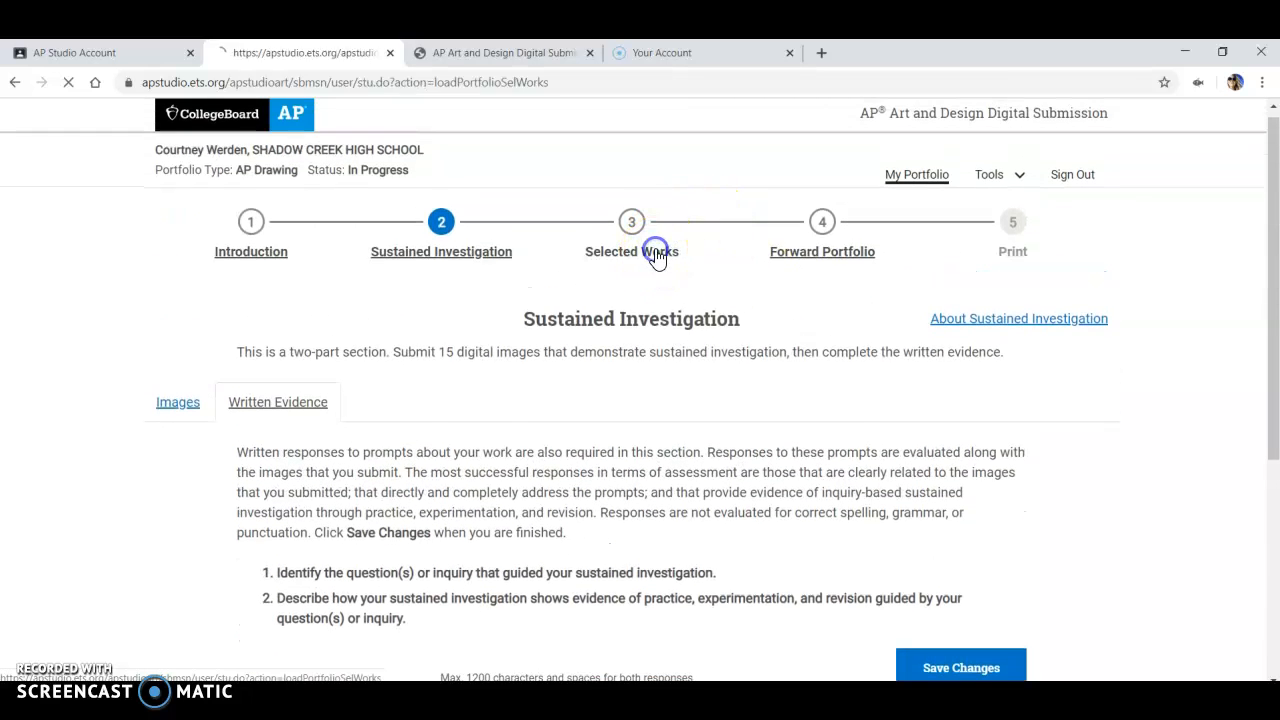
scroll(531, 357, down, 7)
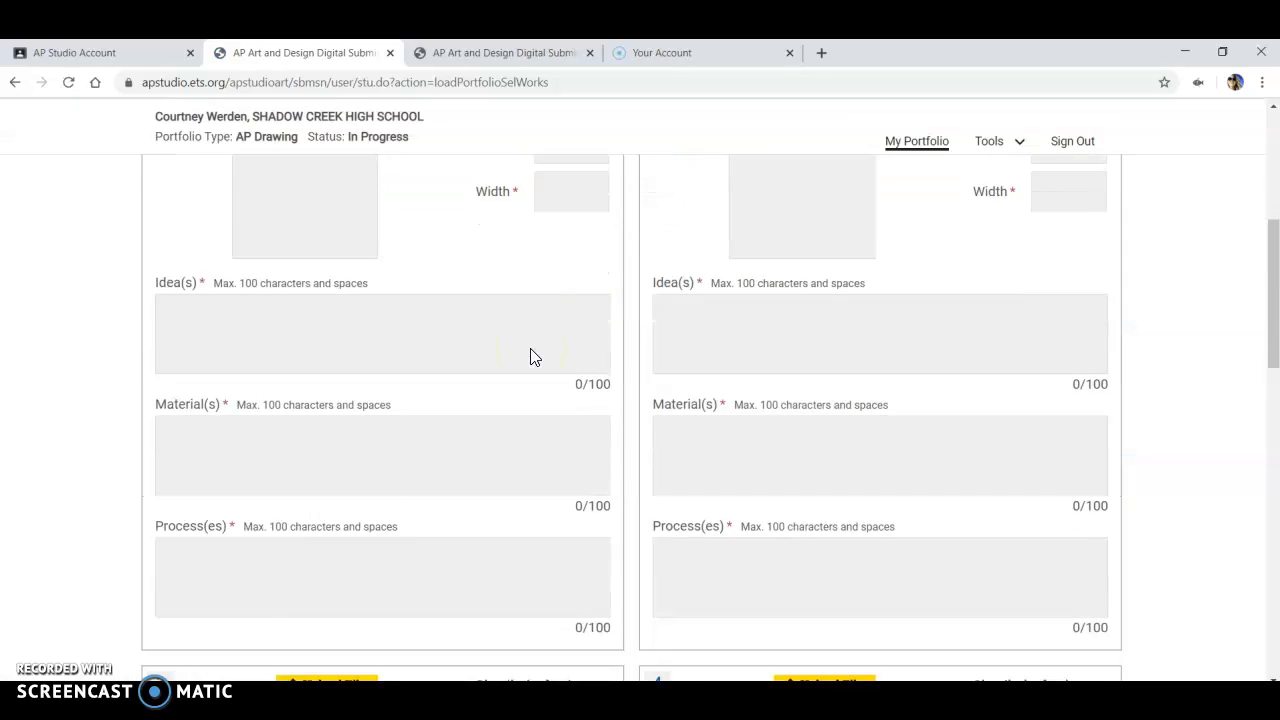
scroll(531, 357, up, 7)
click(796, 270)
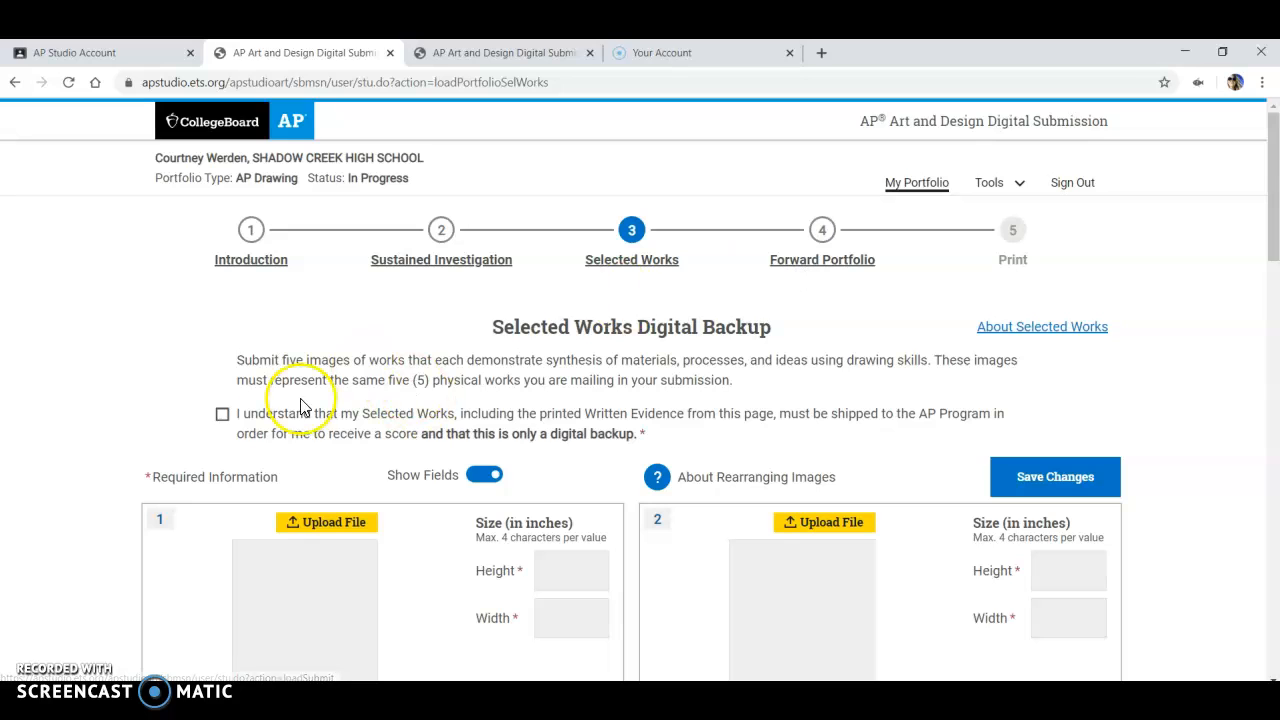
click(222, 413)
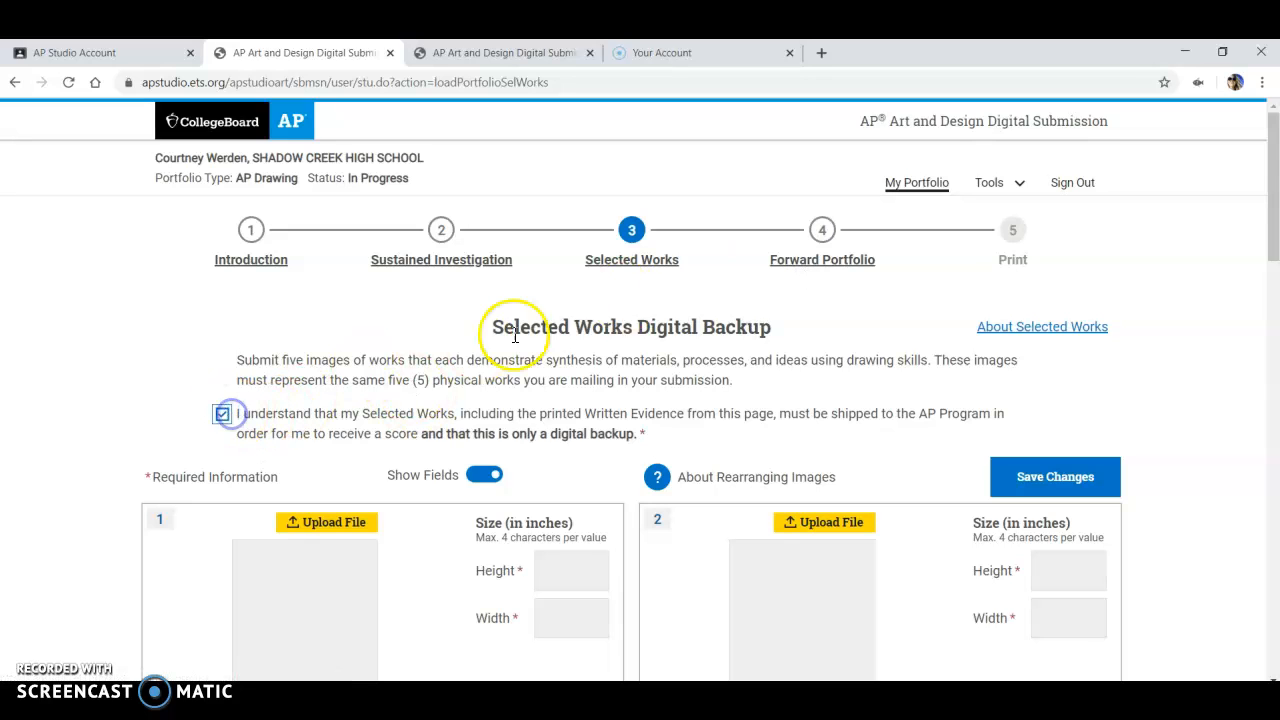
- Leave Selected Works without saving, open Forward Portfolio and examine which images and field sets are listed as missing
click(808, 258)
click(722, 177)
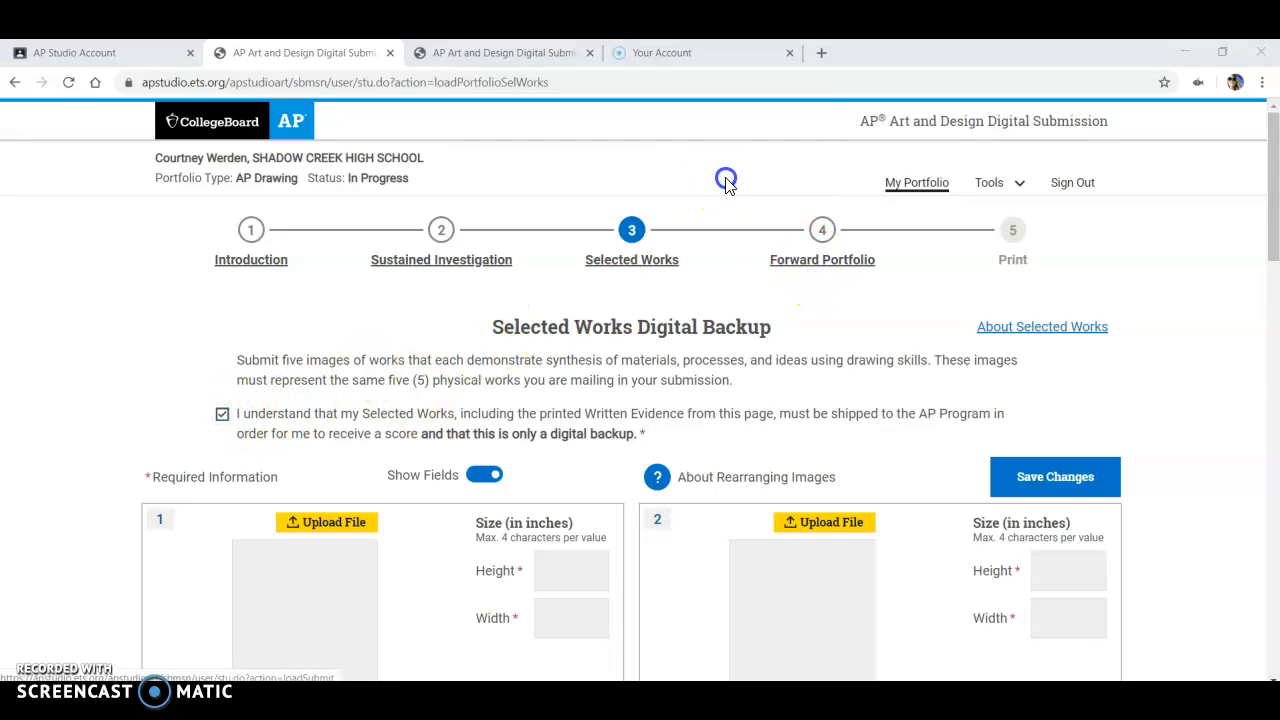
scroll(721, 268, down, 3)
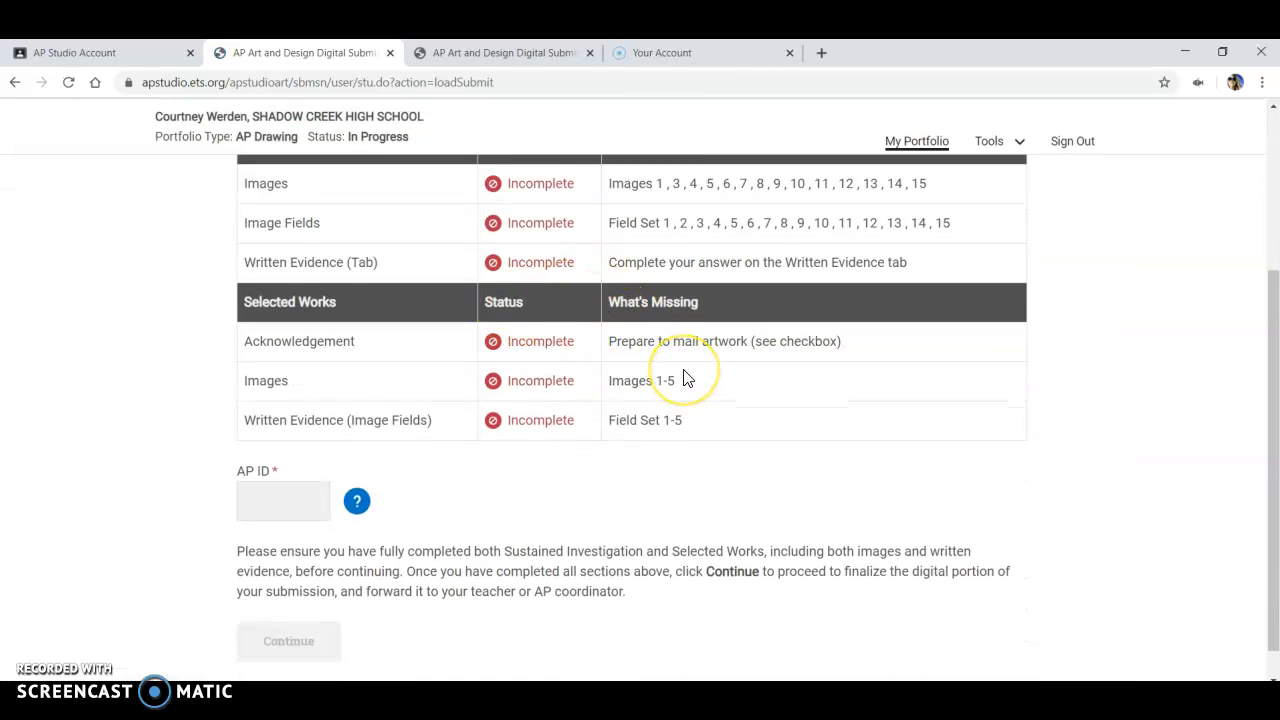
scroll(685, 378, up, 2)
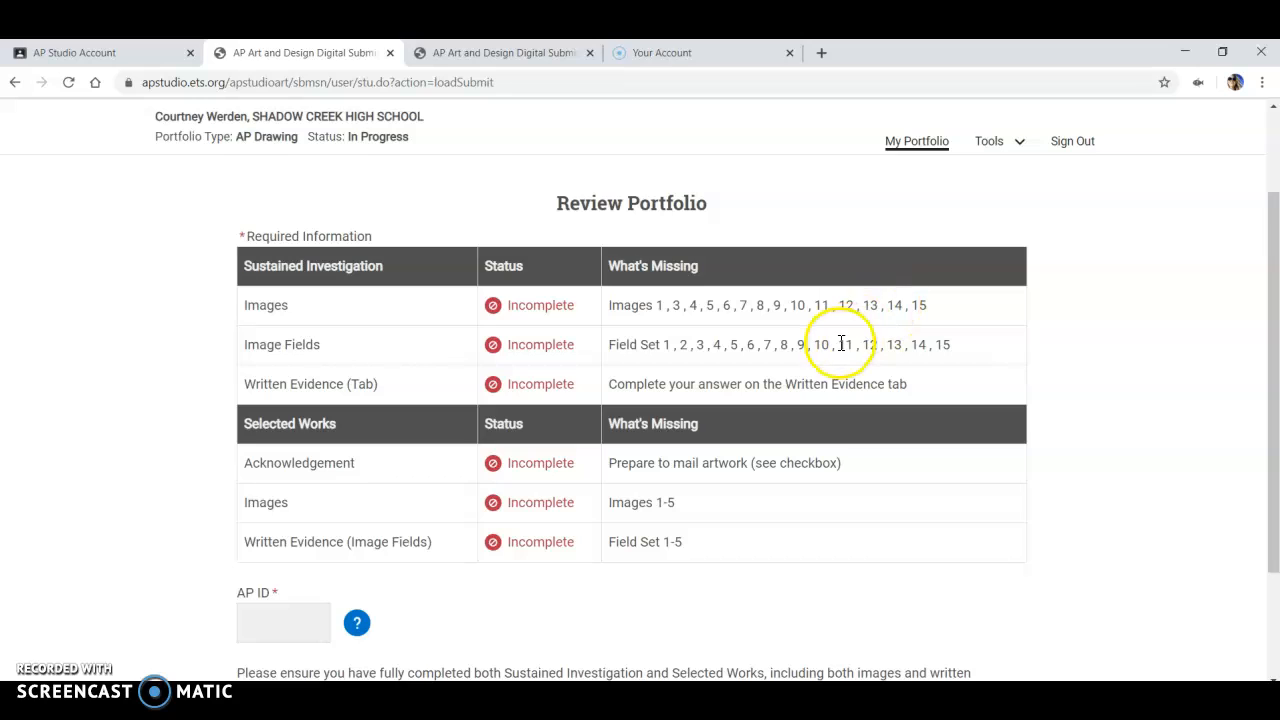
click(820, 307)
drag(820, 307, 914, 306)
click(943, 306)
drag(818, 305, 934, 303)
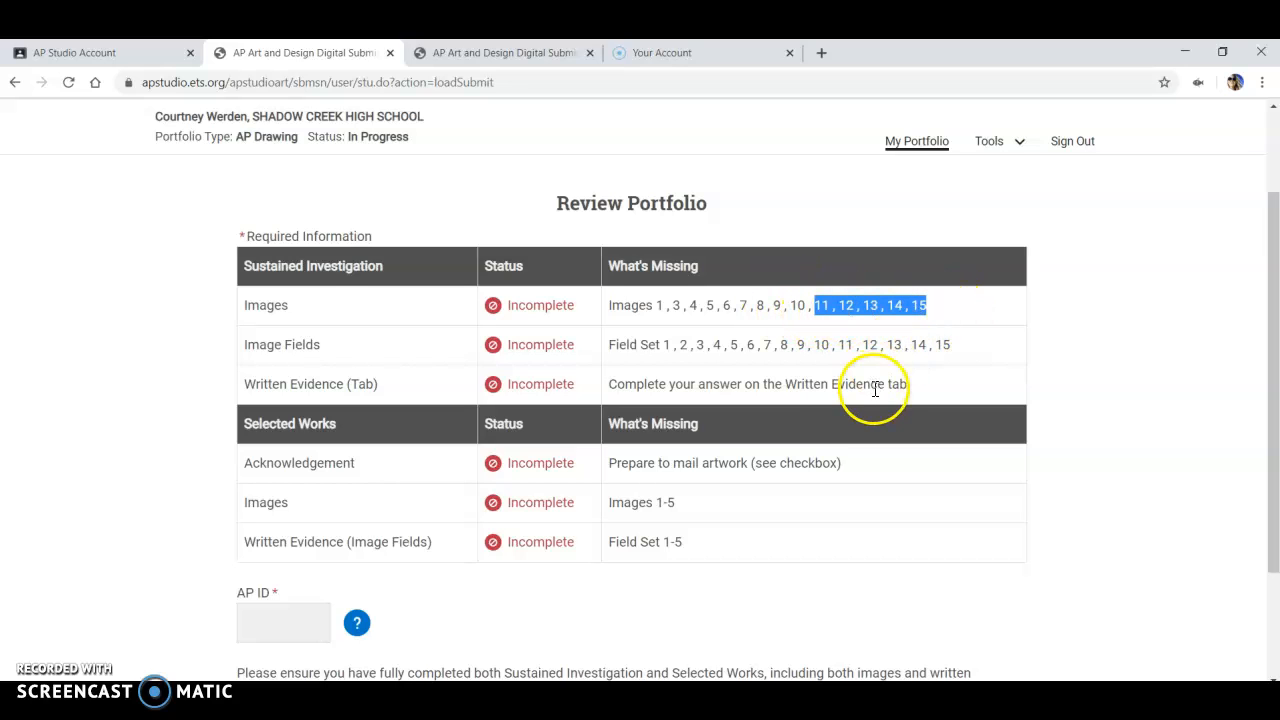
- Place the cursor in the required AP ID field and review the instructions for continuing with the submission
scroll(820, 437, down, 3)
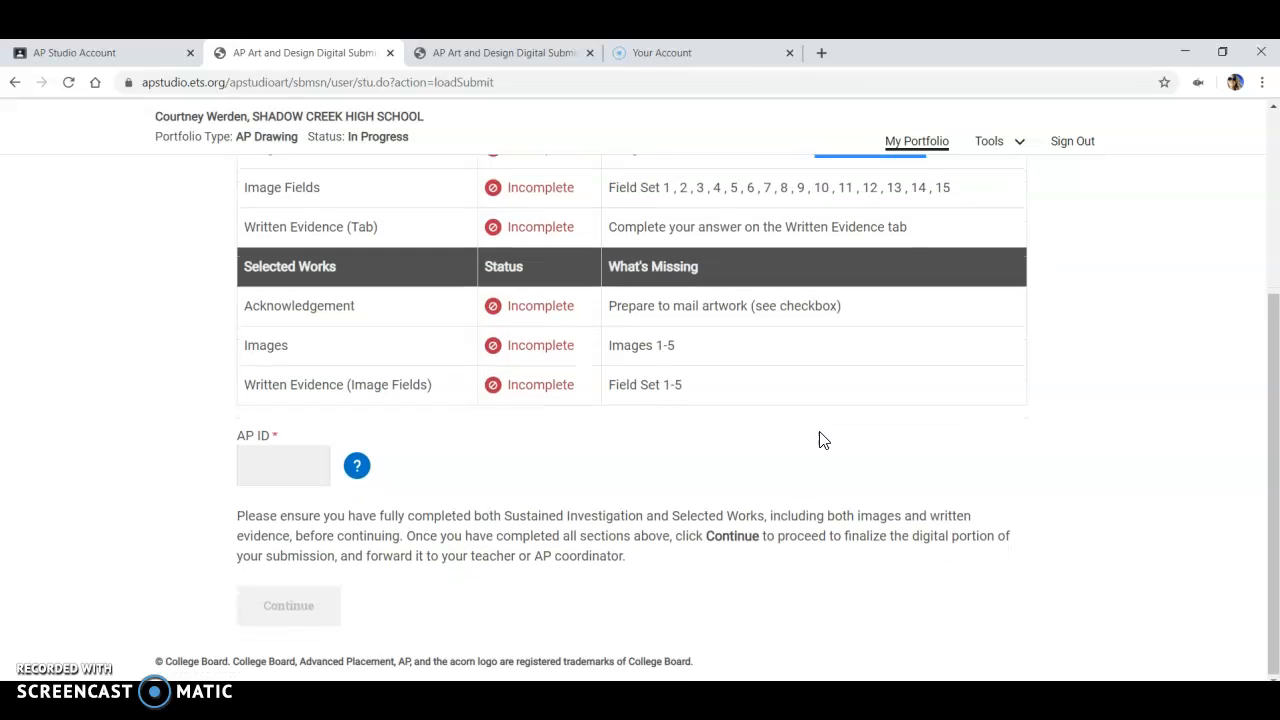
click(268, 467)
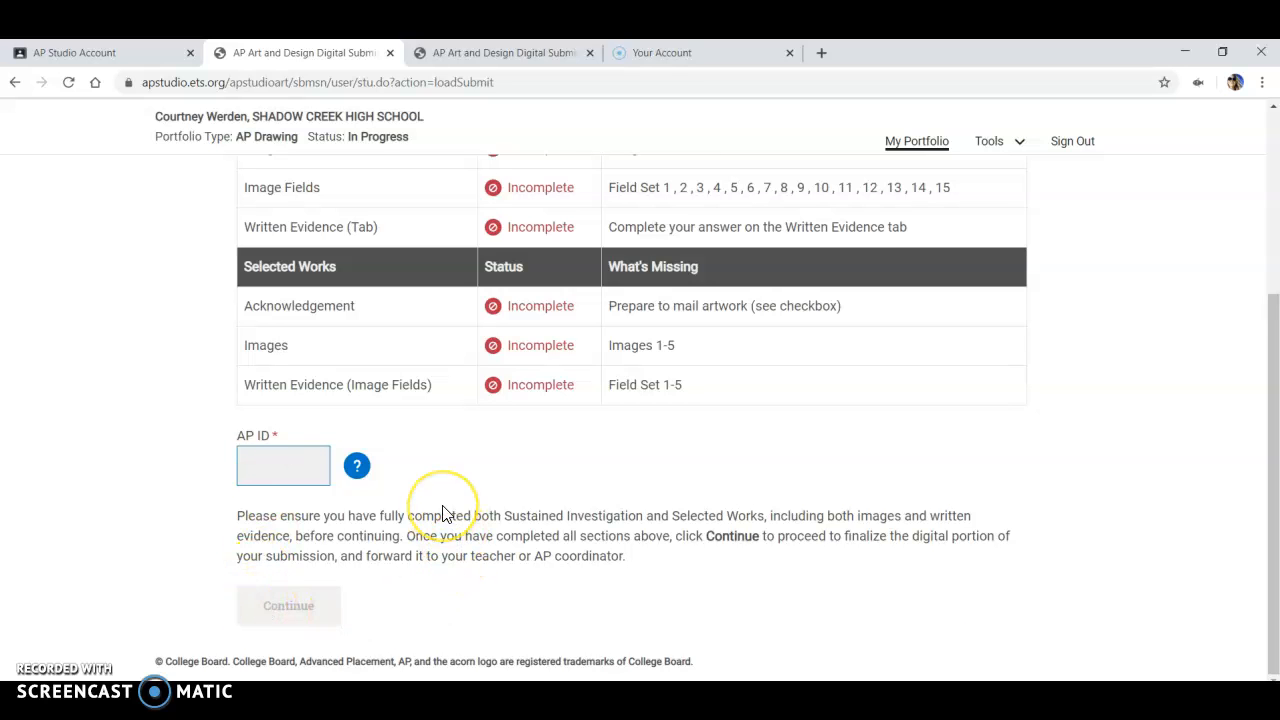
scroll(443, 514, up, 3)
scroll(446, 514, down, 1)
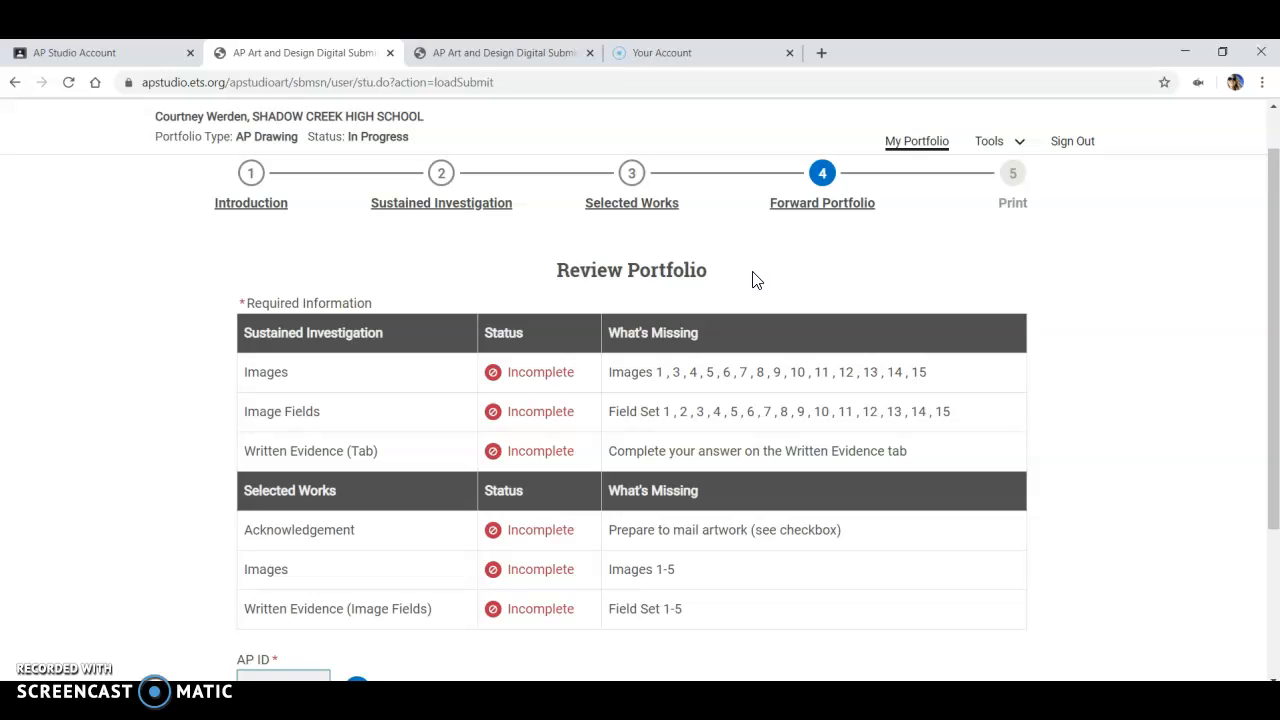
- Check the student's Selected Works in the teacher view, then return to the Forward Portfolio review
click(491, 55)
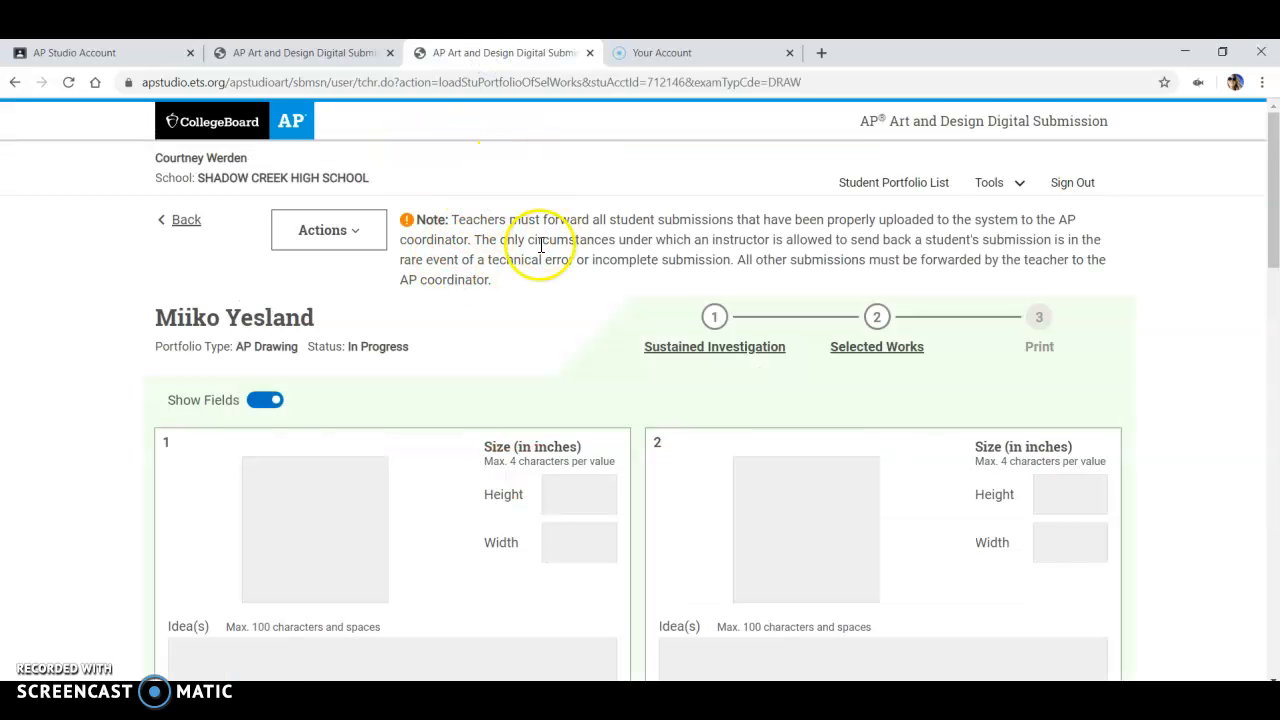
scroll(537, 255, down, 3)
click(268, 50)
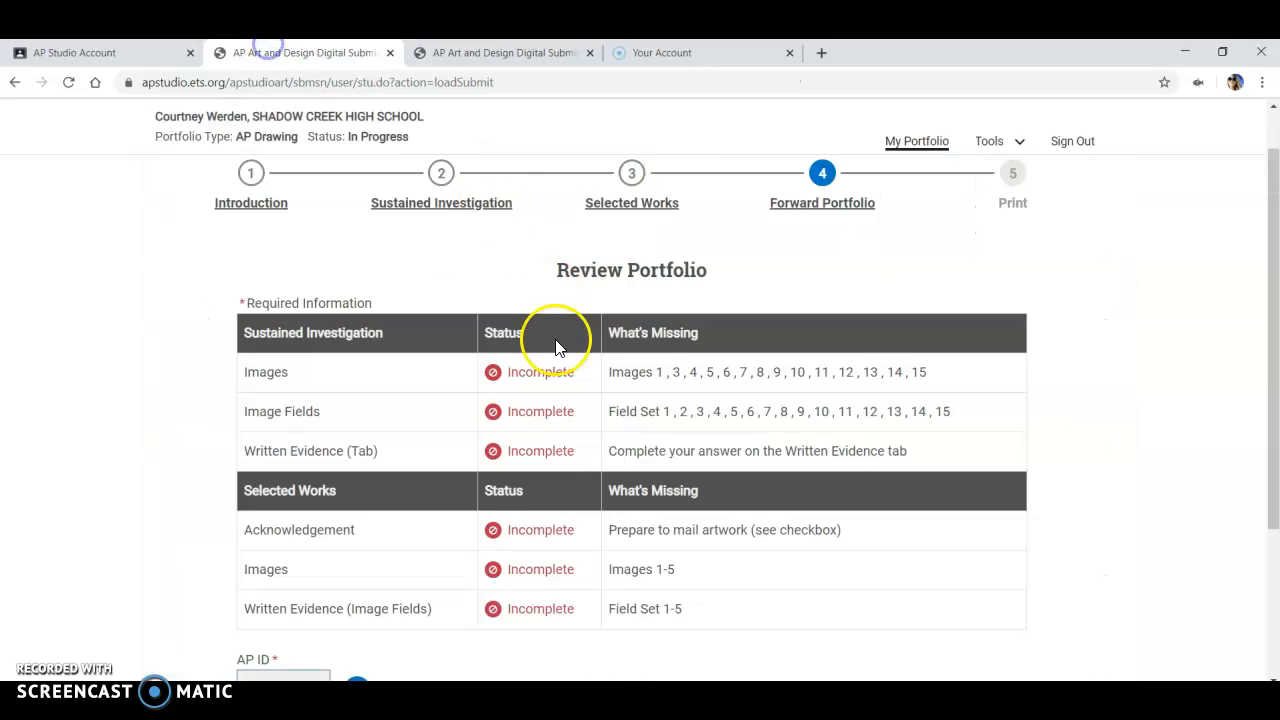
scroll(550, 345, down, 2)
scroll(538, 352, up, 4)
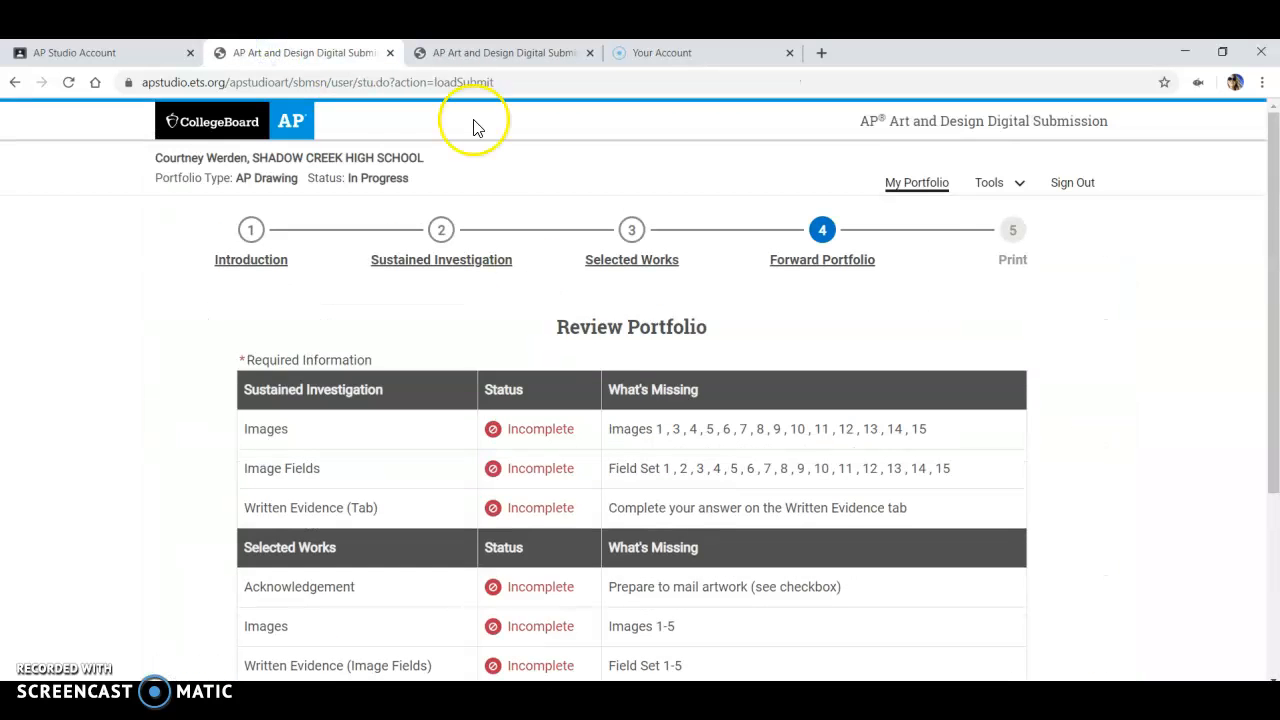
- Open the student's Sustained Investigation from the teacher view and look through all 15 image slots
click(489, 52)
scroll(300, 246, up, 3)
click(678, 346)
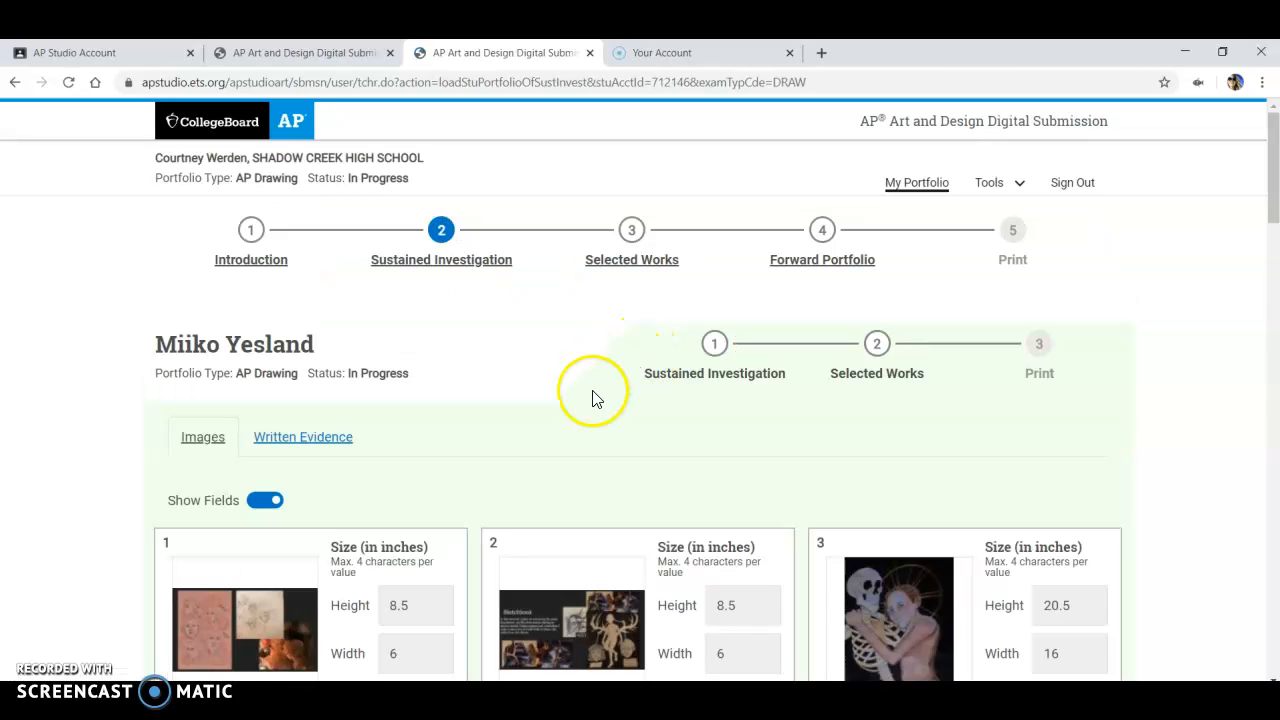
scroll(580, 400, down, 7)
scroll(583, 402, down, 12)
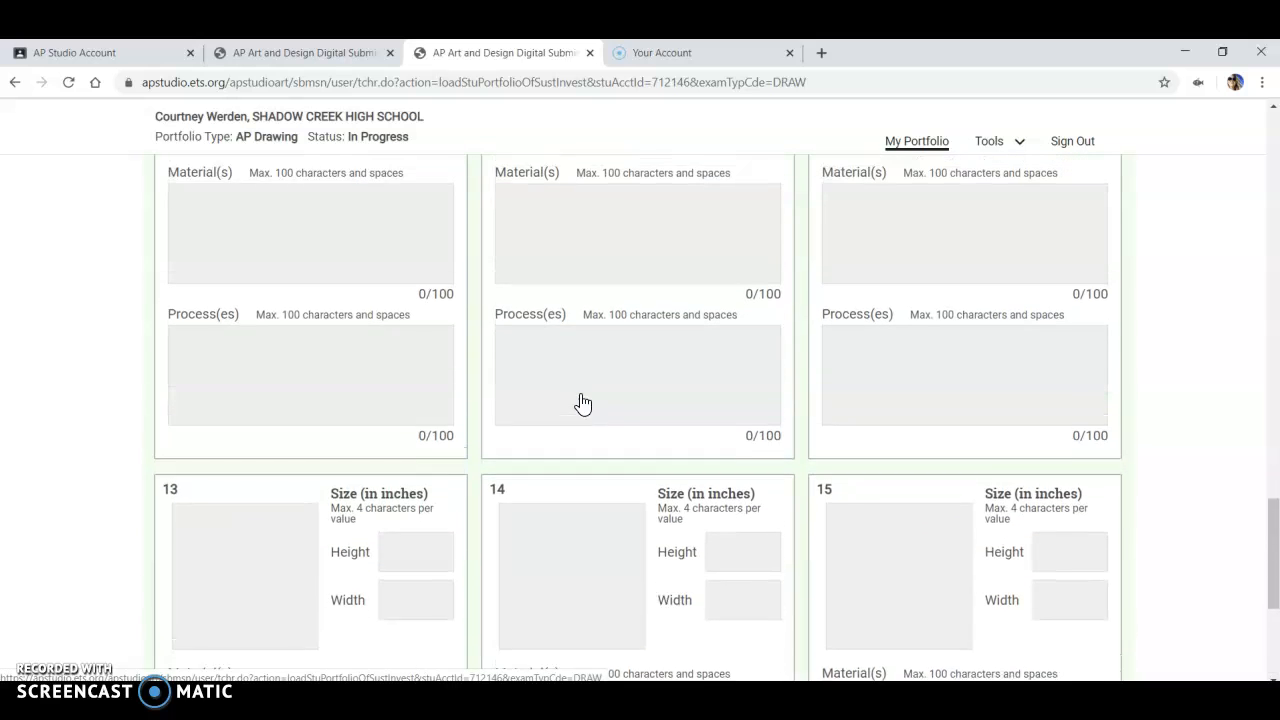
scroll(580, 400, up, 19)
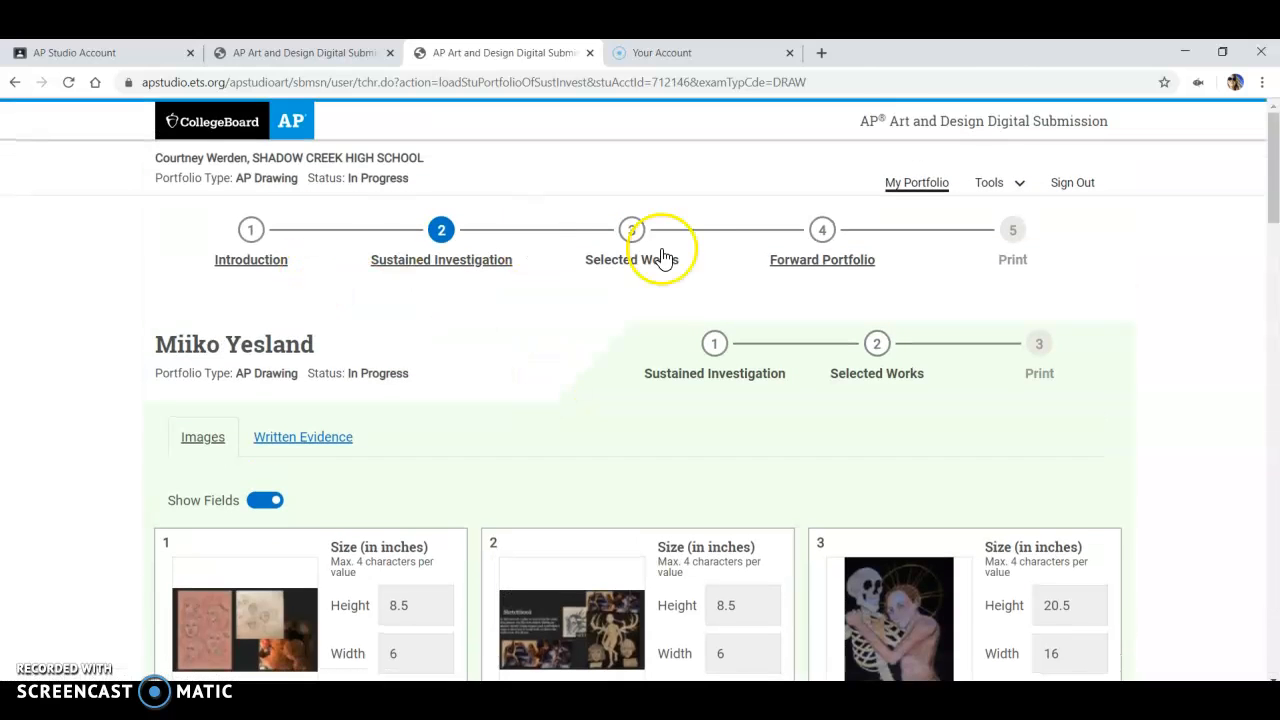
- Return to My Portfolio and review the AP Drawing Portfolio Exam introduction
click(903, 184)
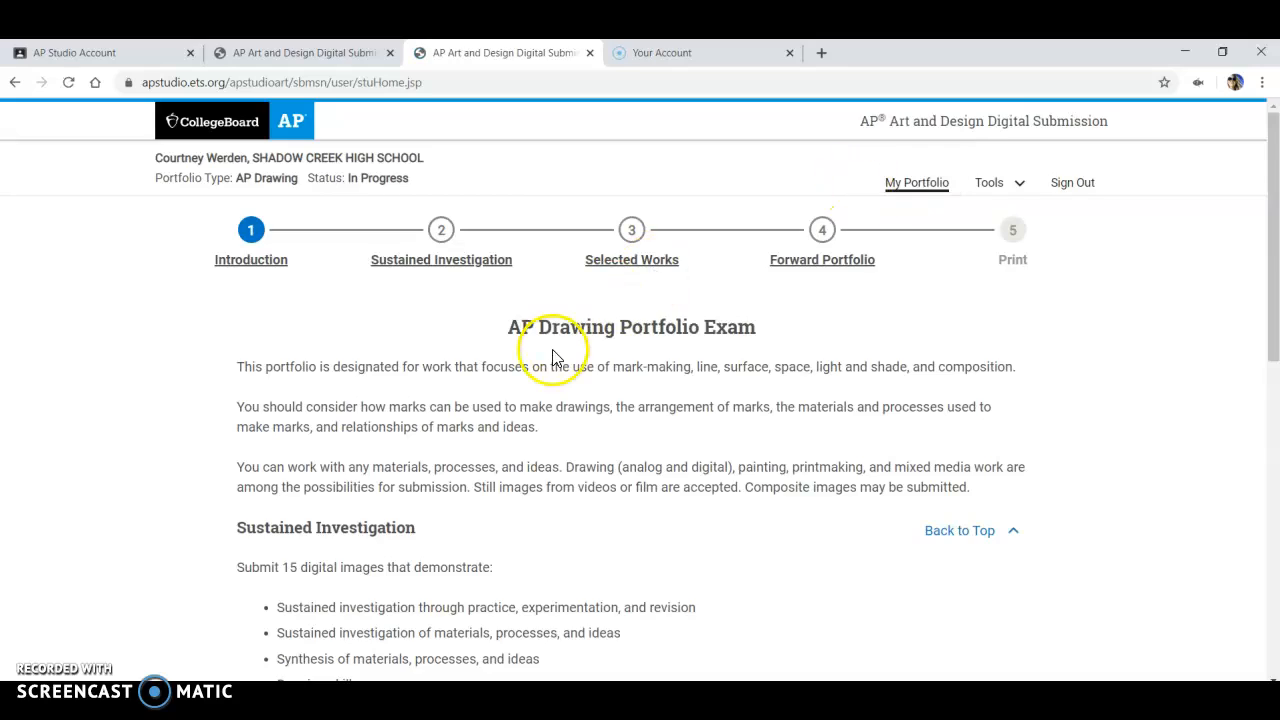
scroll(613, 433, down, 10)
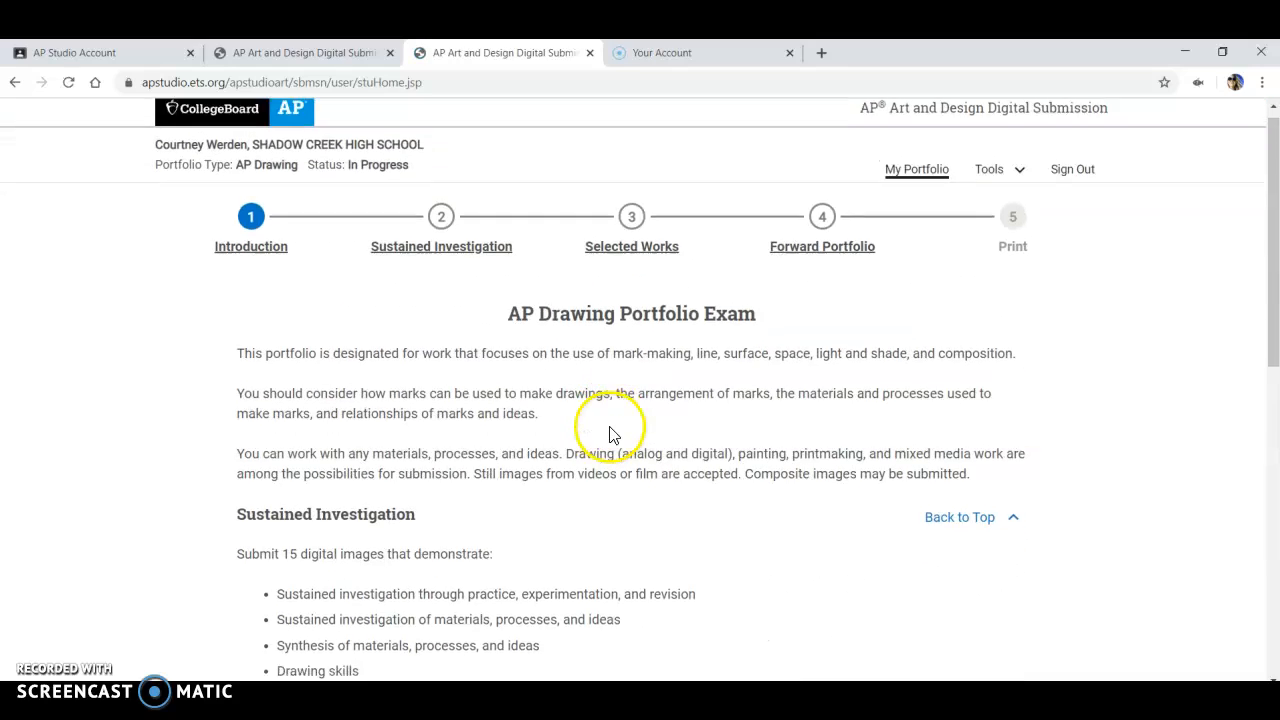
scroll(611, 427, up, 15)
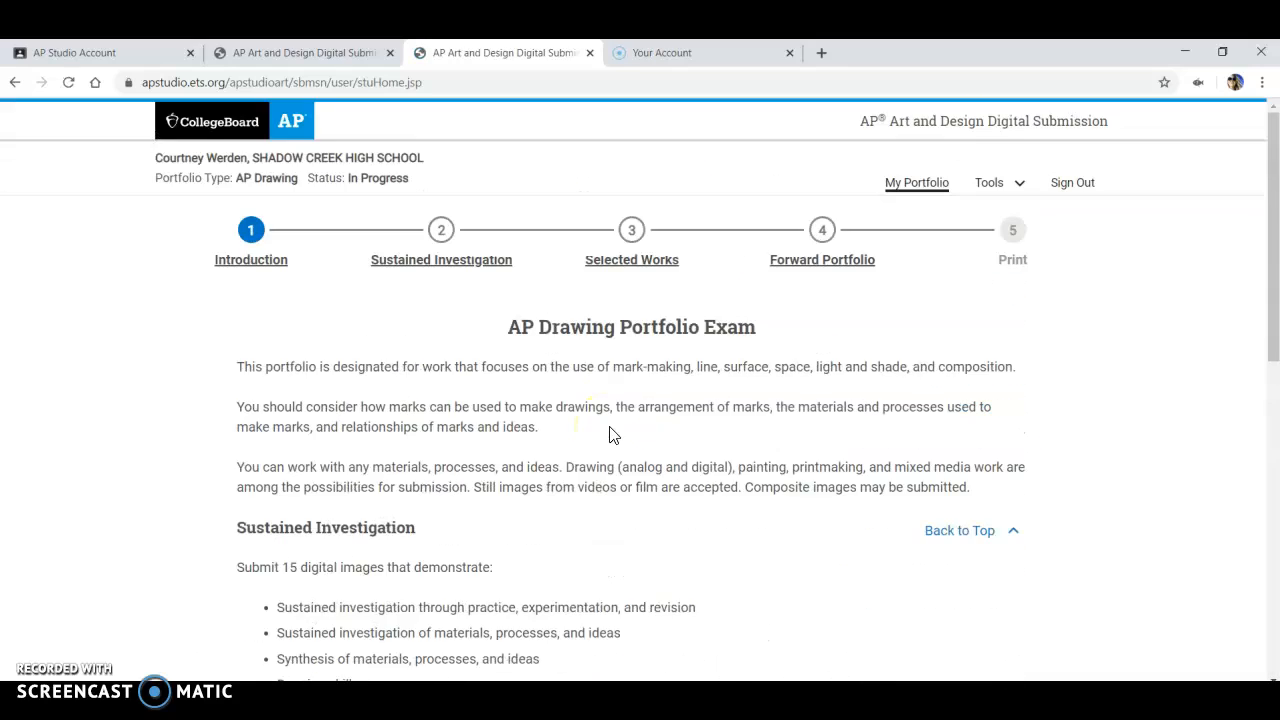
- Close the second portfolio page and return to the Review Portfolio checklist to go over its requirements and AP ID field
click(590, 56)
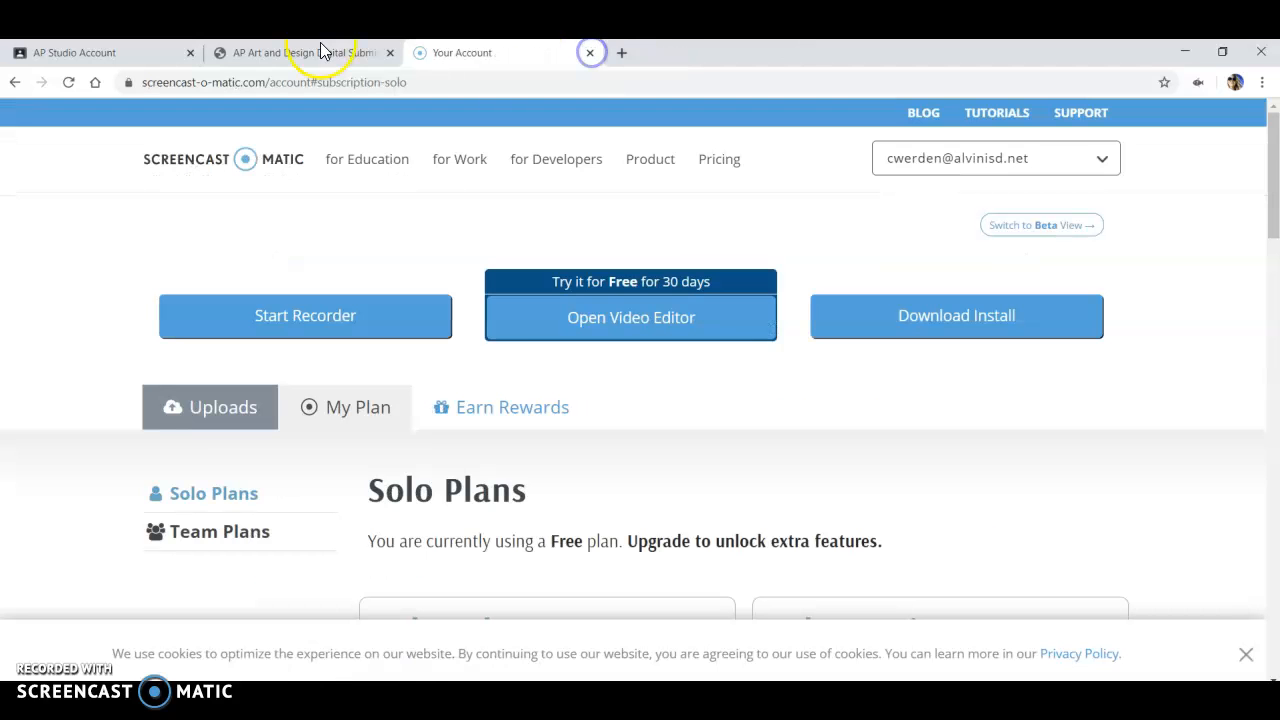
click(283, 60)
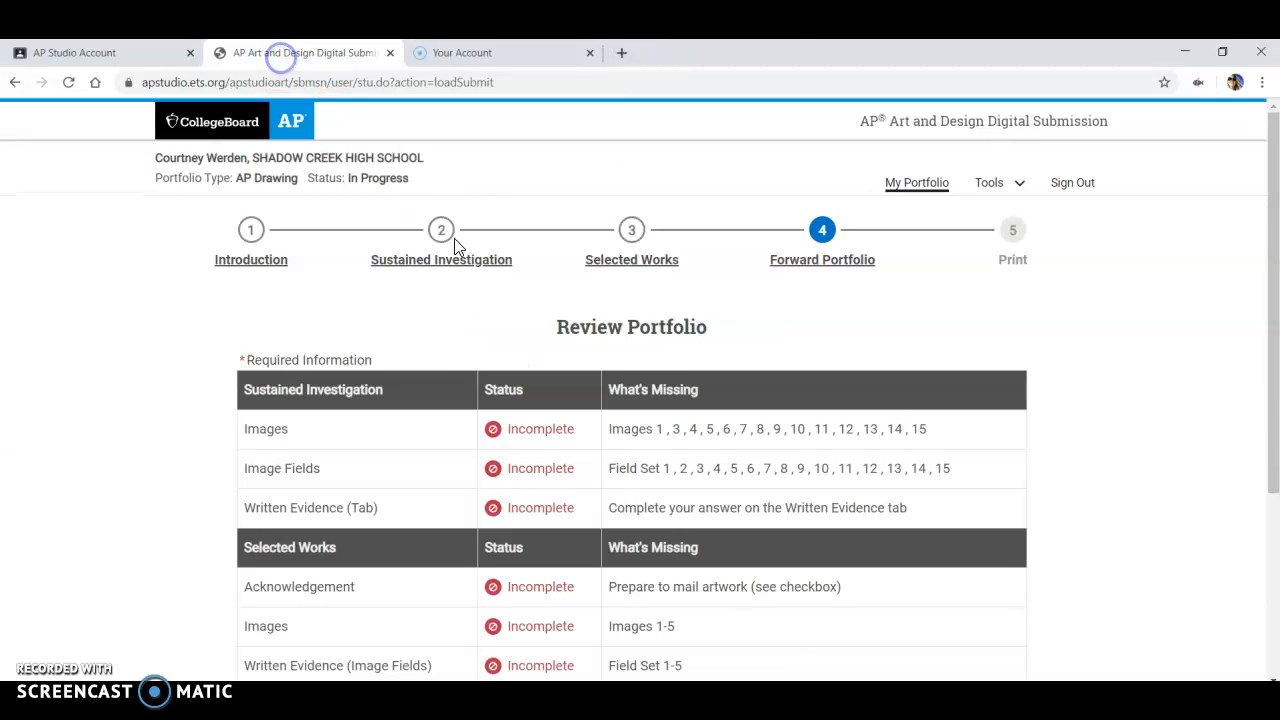
scroll(460, 343, down, 2)
scroll(462, 343, down, 2)
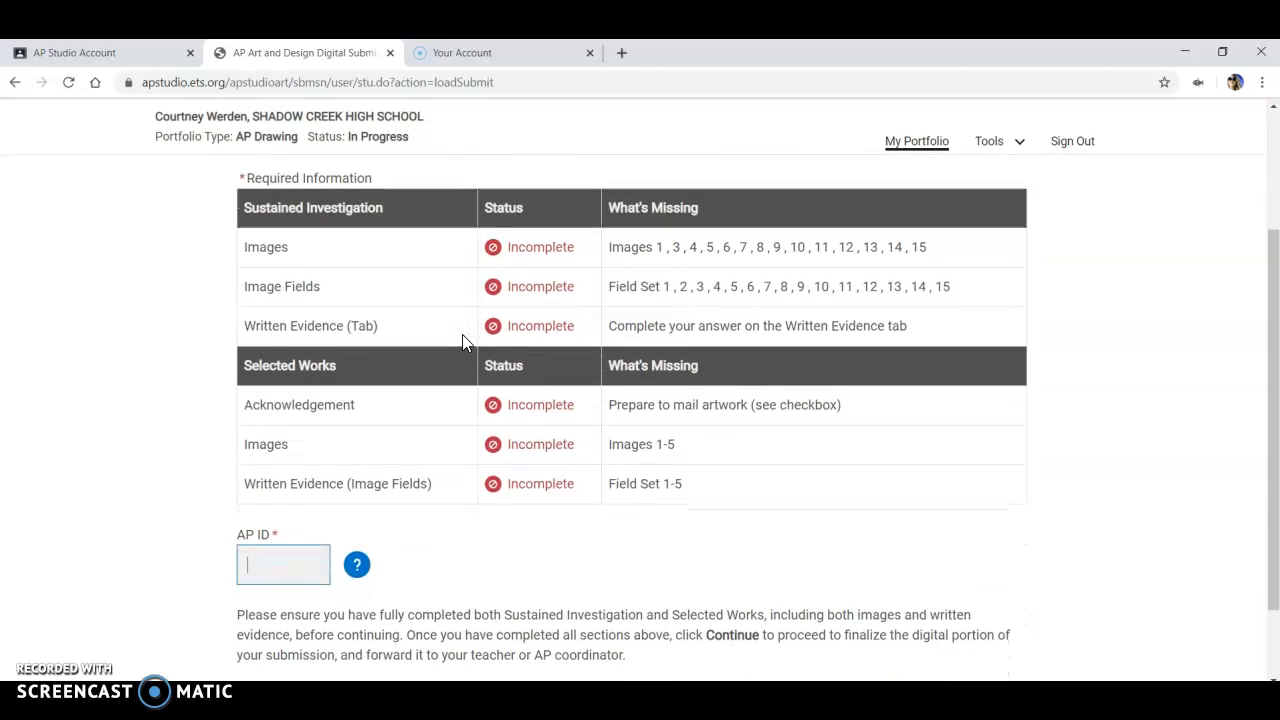
scroll(462, 343, up, 3)
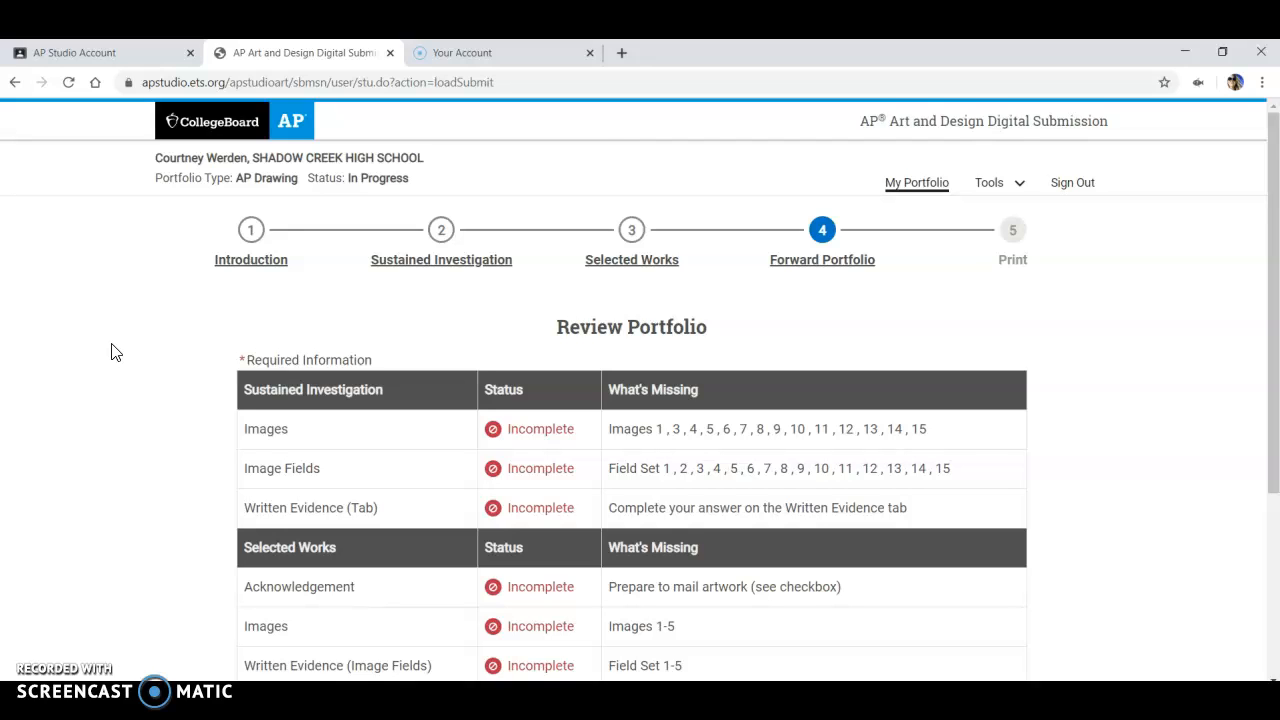
click(73, 401)
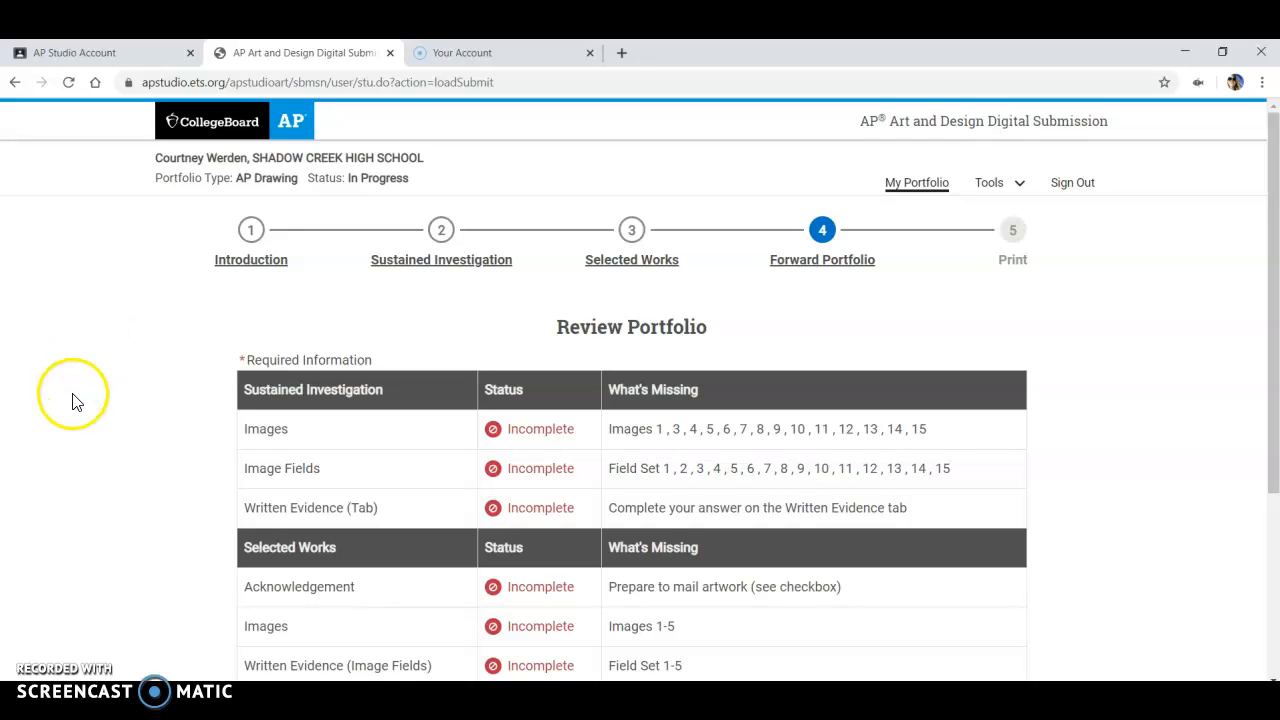